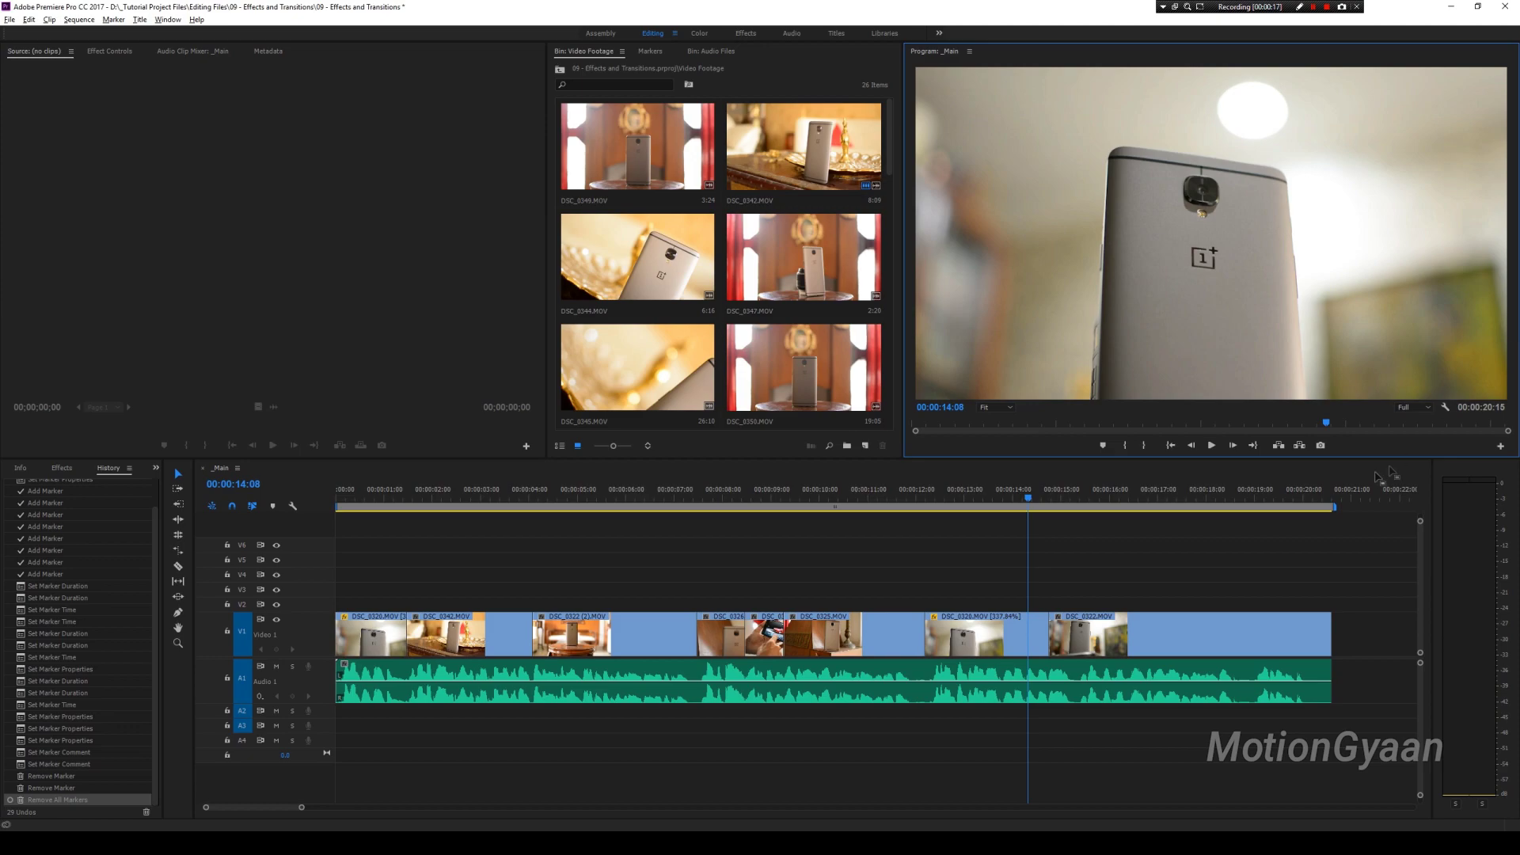
# Preview the sequence, then park the playhead at 00:00:15:08
pyautogui.keyDown('alt'); pyautogui.scroll(3, 1066, 575); pyautogui.keyUp('alt')
pyautogui.press('space')
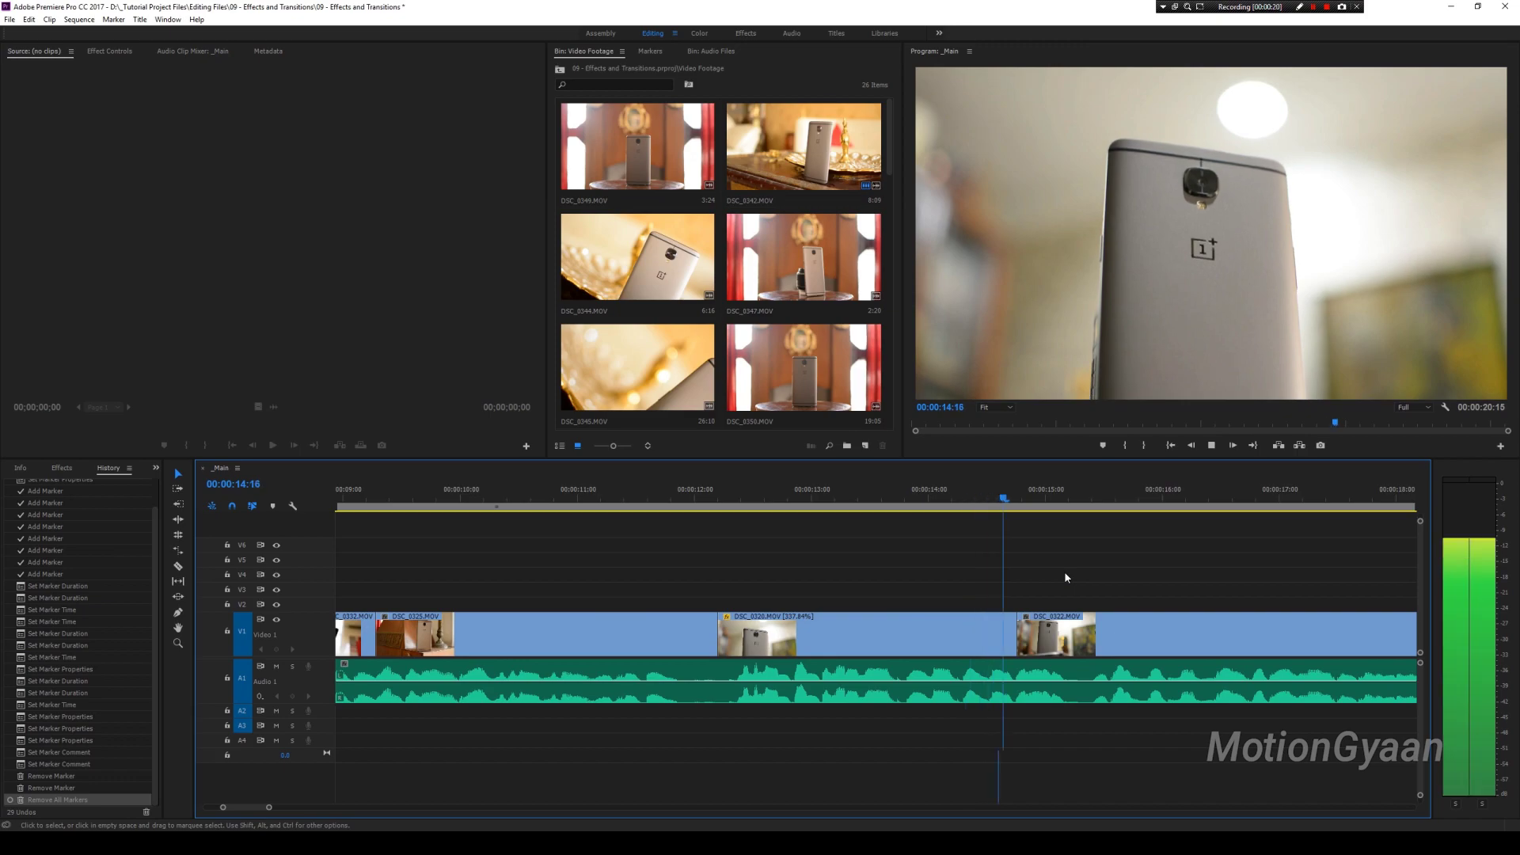
pyautogui.press('space')
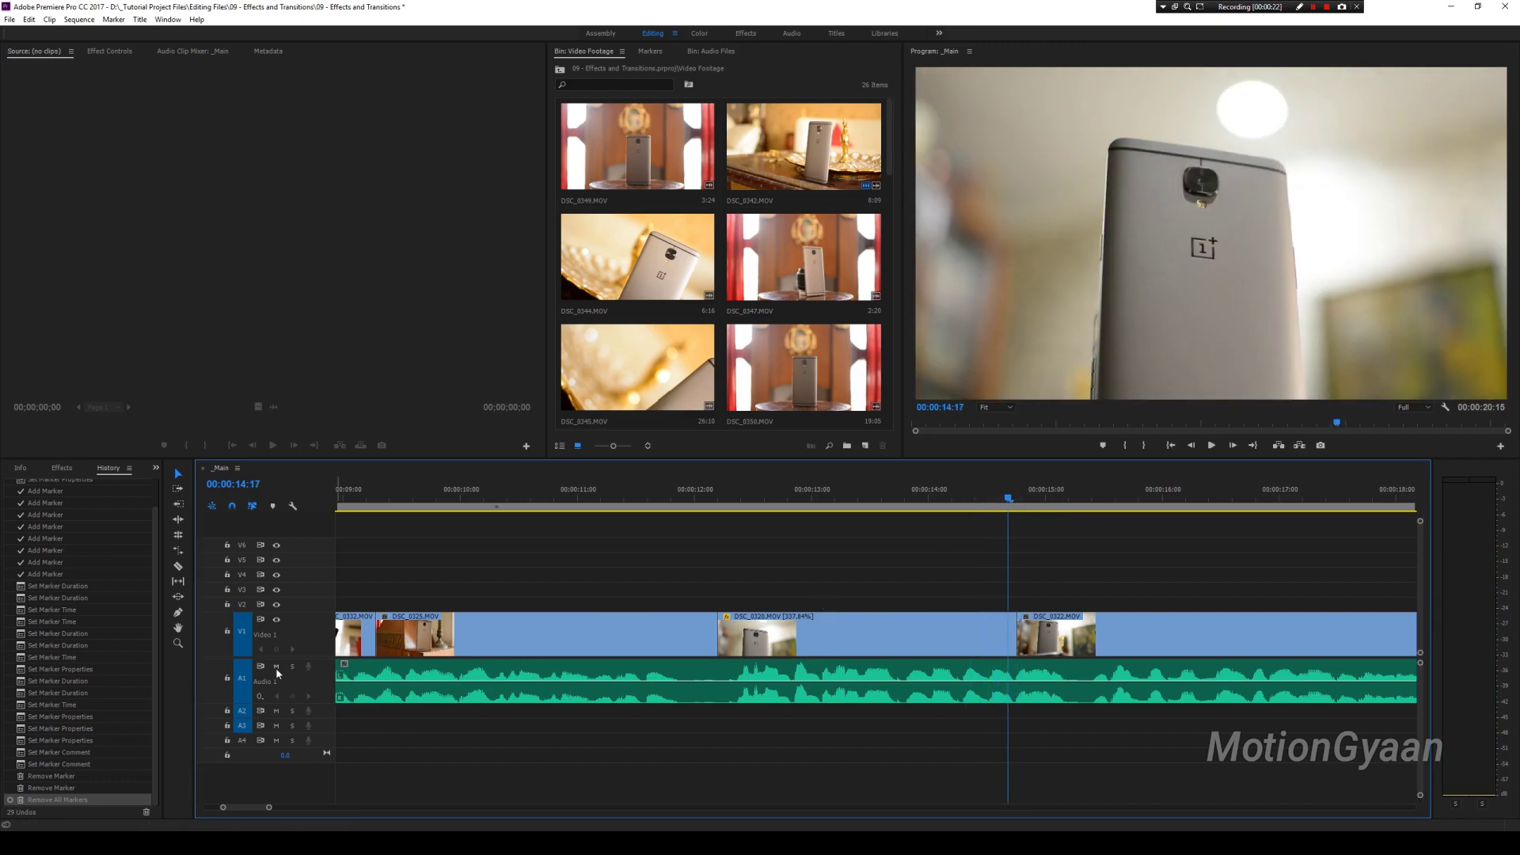
pyautogui.moveTo(1002, 501)
pyautogui.mouseDown()
pyautogui.moveTo(1038, 500)
pyautogui.moveTo(953, 514)
pyautogui.moveTo(1044, 519)
pyautogui.moveTo(1025, 523)
pyautogui.mouseUp()
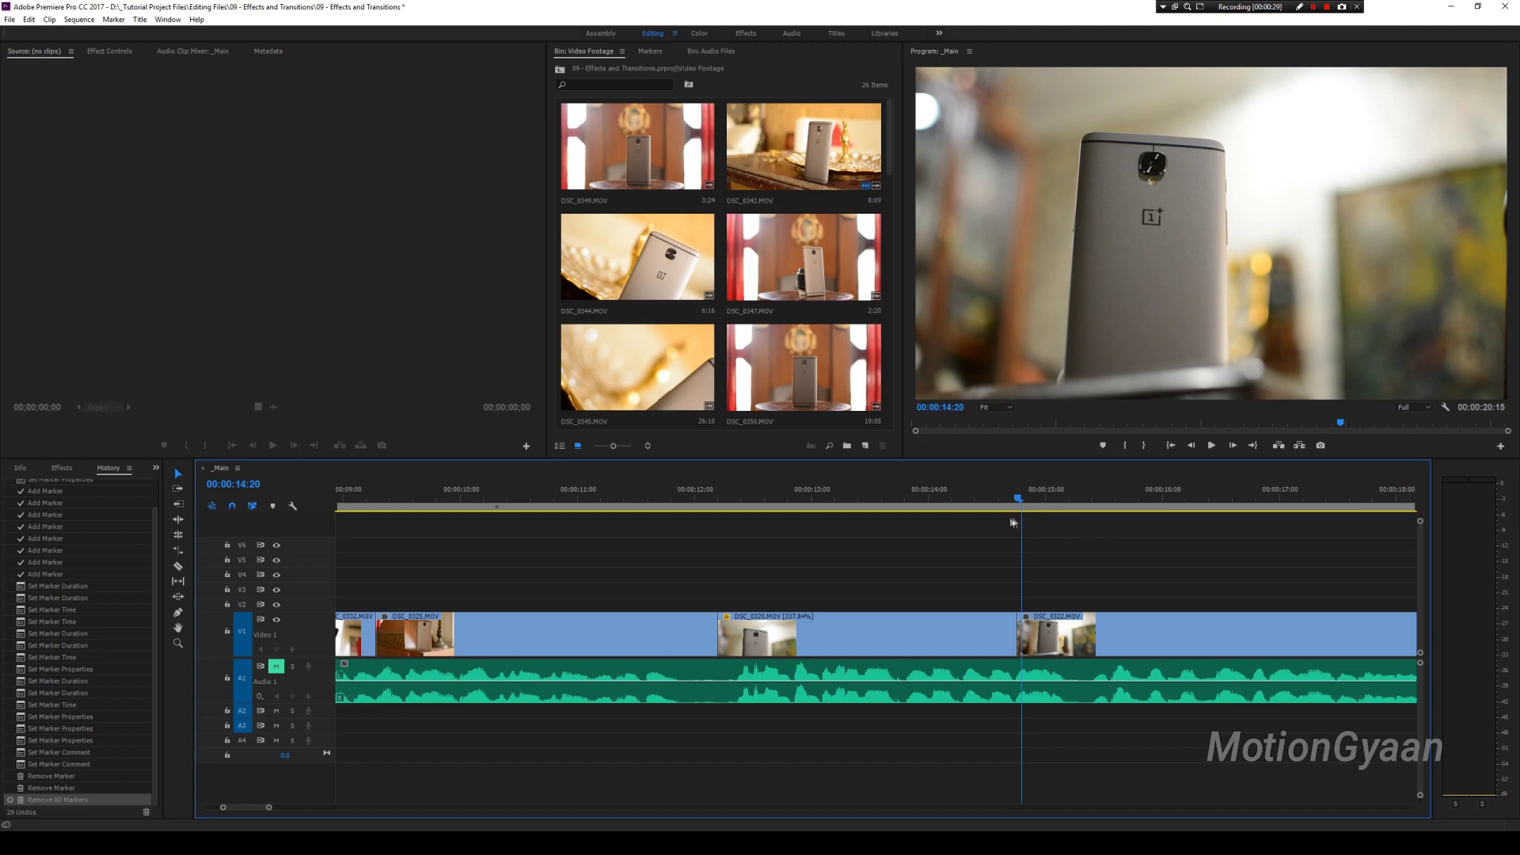
pyautogui.moveTo(1025, 522); pyautogui.dragTo(1085, 515)
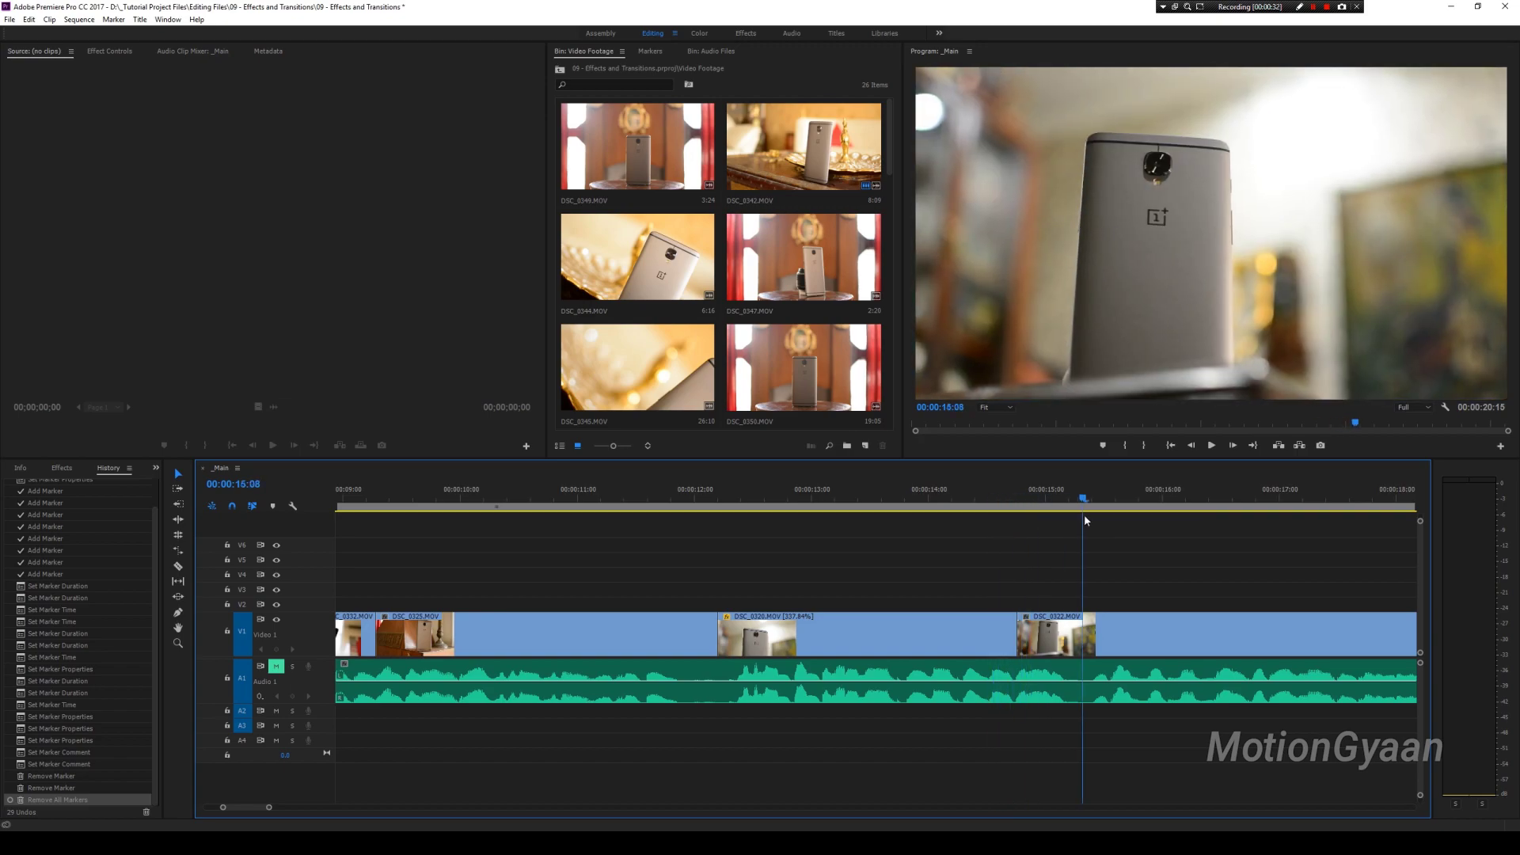
# Trim DSC_0322's head to the playhead and zoom the timeline in around it
pyautogui.moveTo(1021, 613); pyautogui.dragTo(1091, 623)
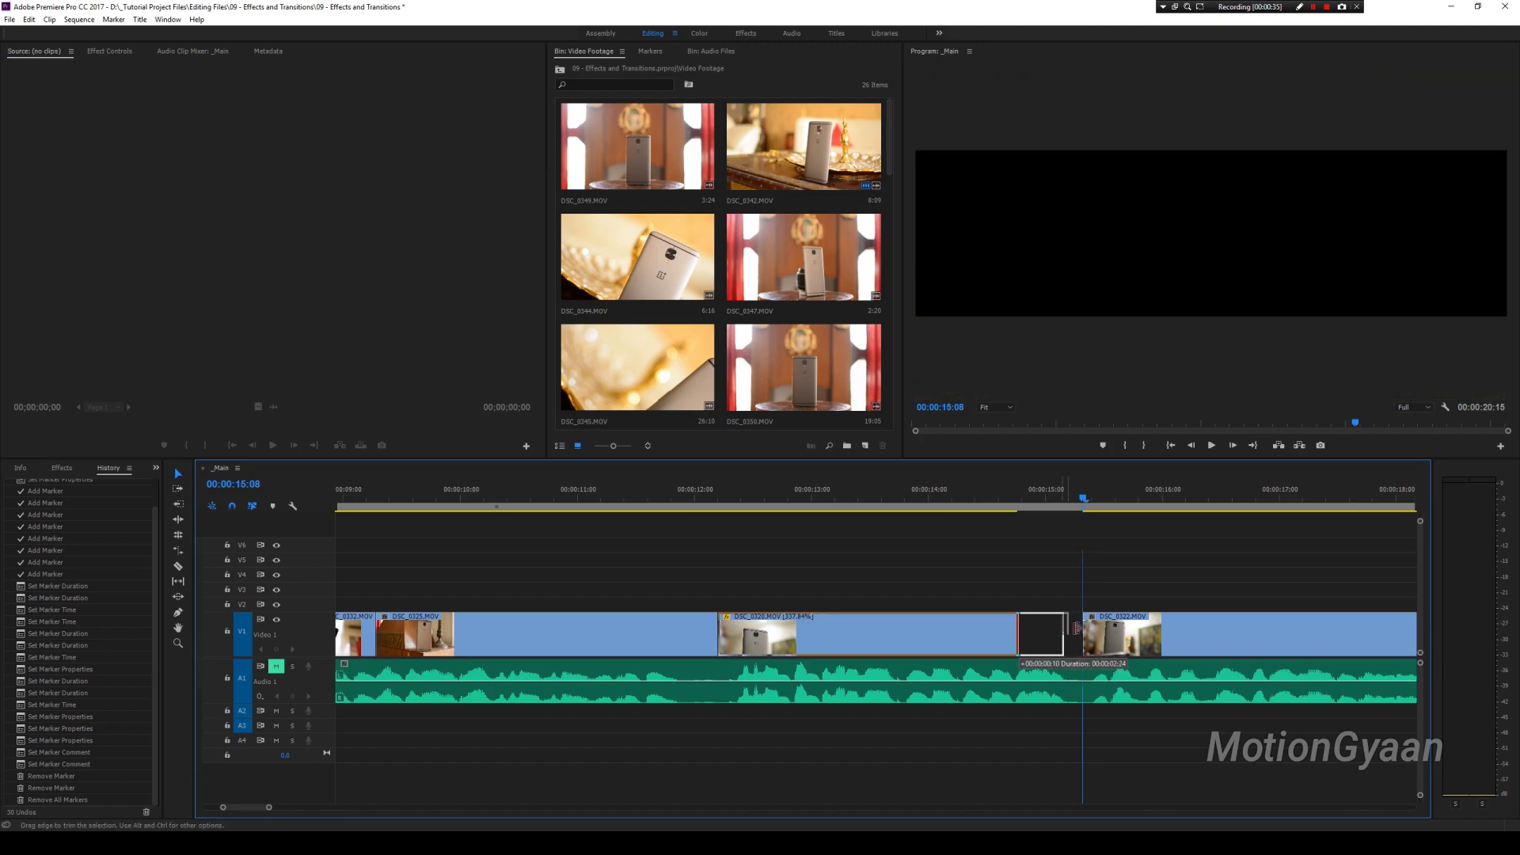
pyautogui.press('\\')
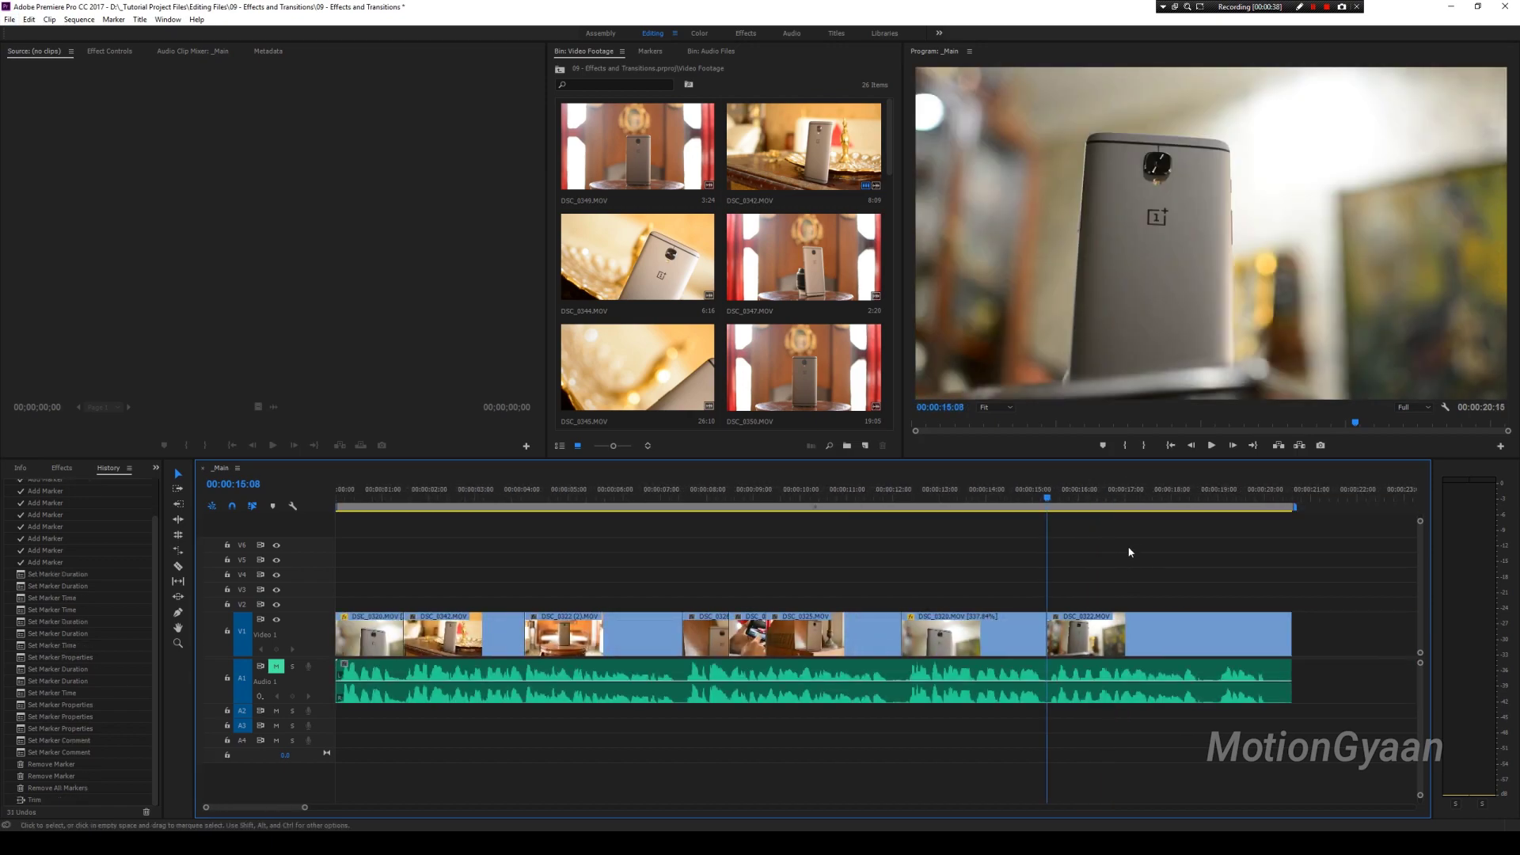
pyautogui.press('=')
pyautogui.press('=')
pyautogui.press('=')
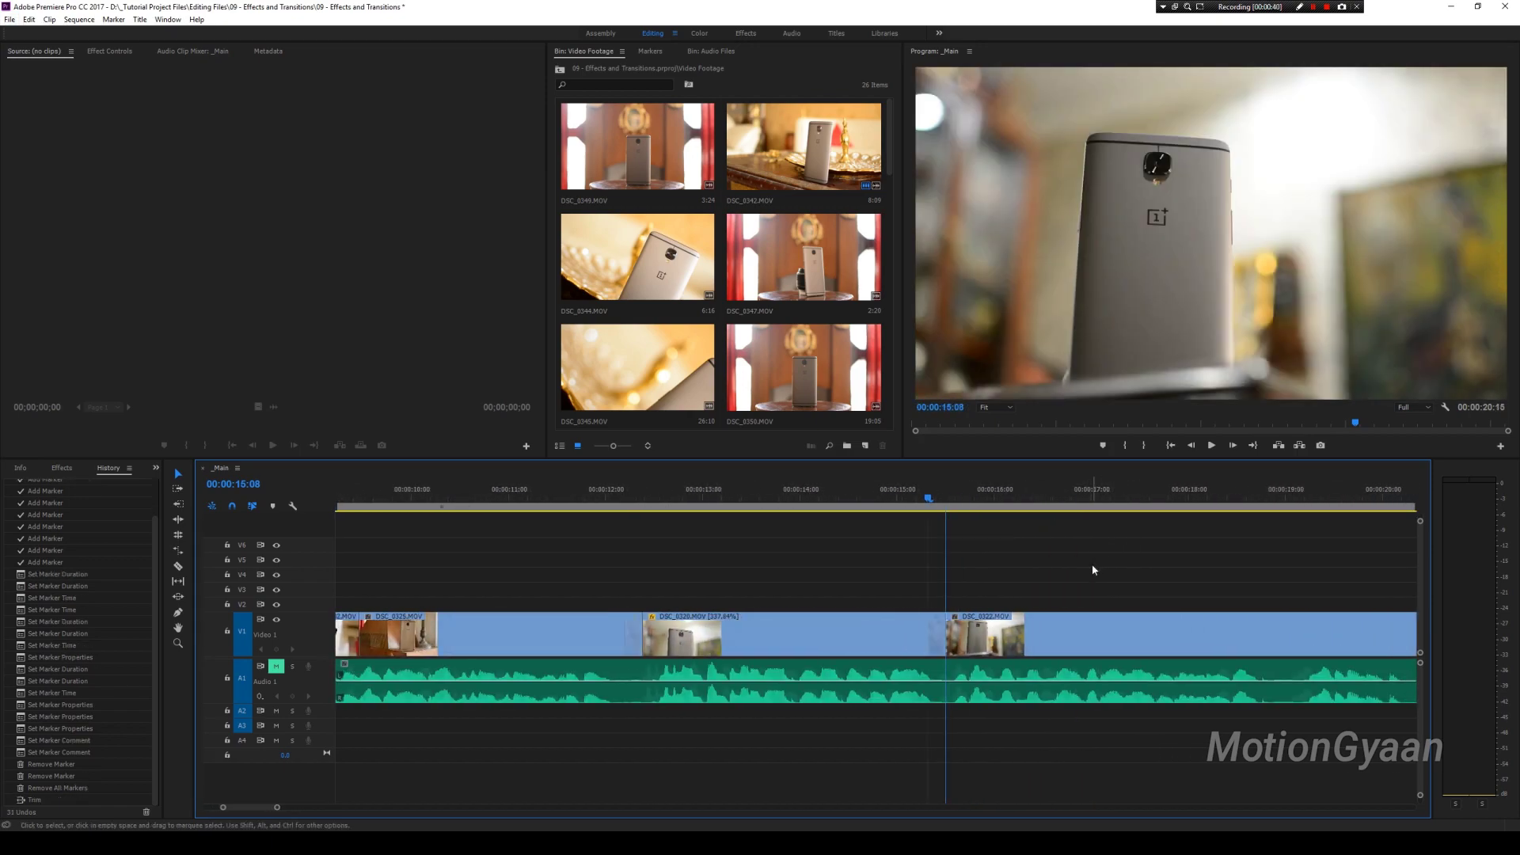
pyautogui.press('=')
pyautogui.scroll(-2, 965, 629)
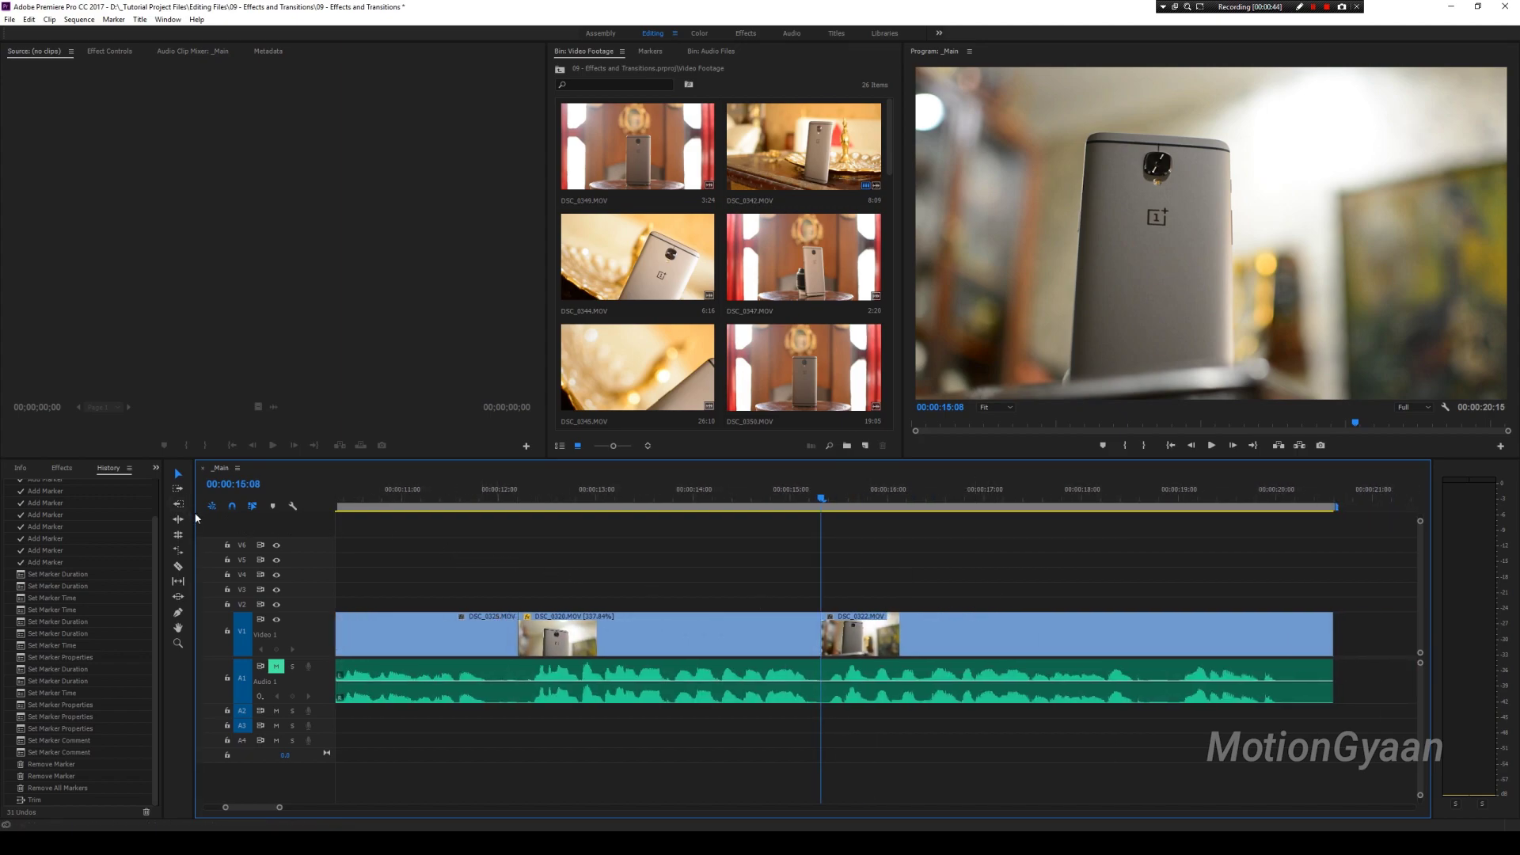
# Widen the tools panel and search the Effects library for 'fade'
pyautogui.moveTo(192, 511)
pyautogui.mouseDown()
pyautogui.moveTo(238, 513)
pyautogui.moveTo(221, 520)
pyautogui.mouseUp()
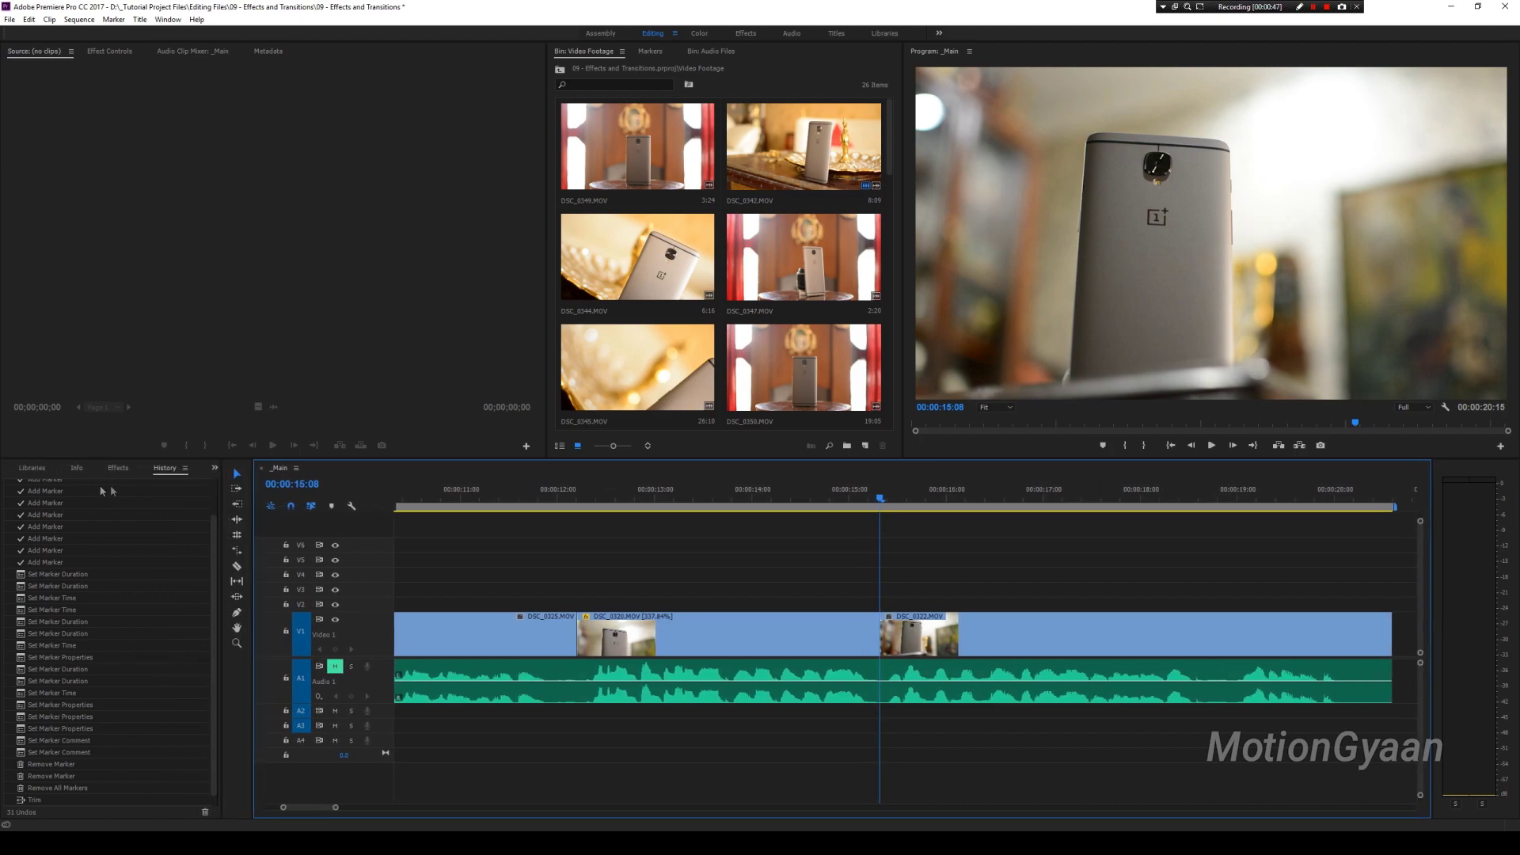
pyautogui.click(120, 468)
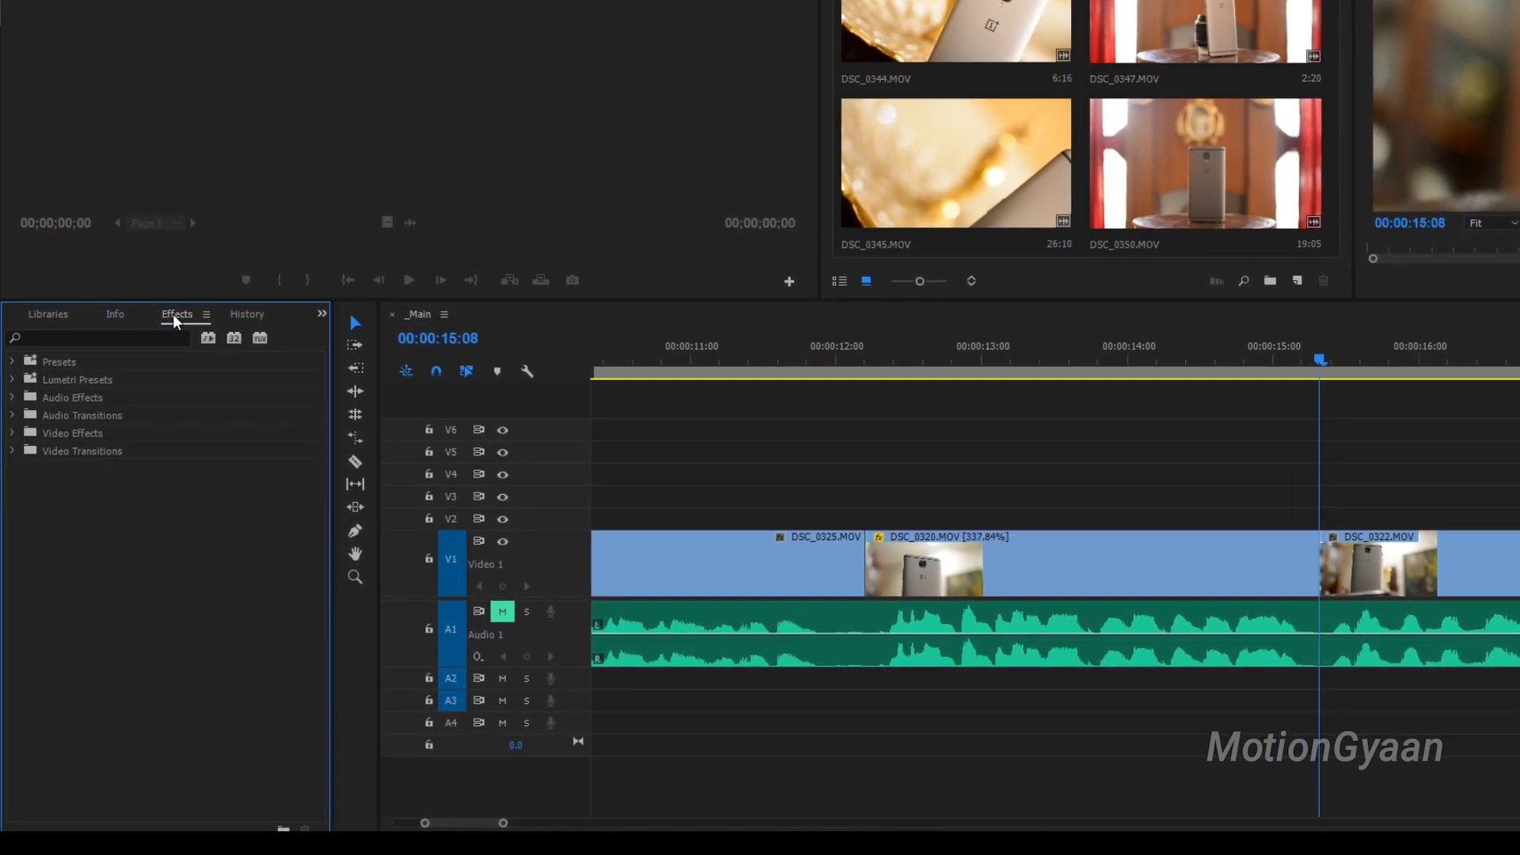
pyautogui.click(151, 336)
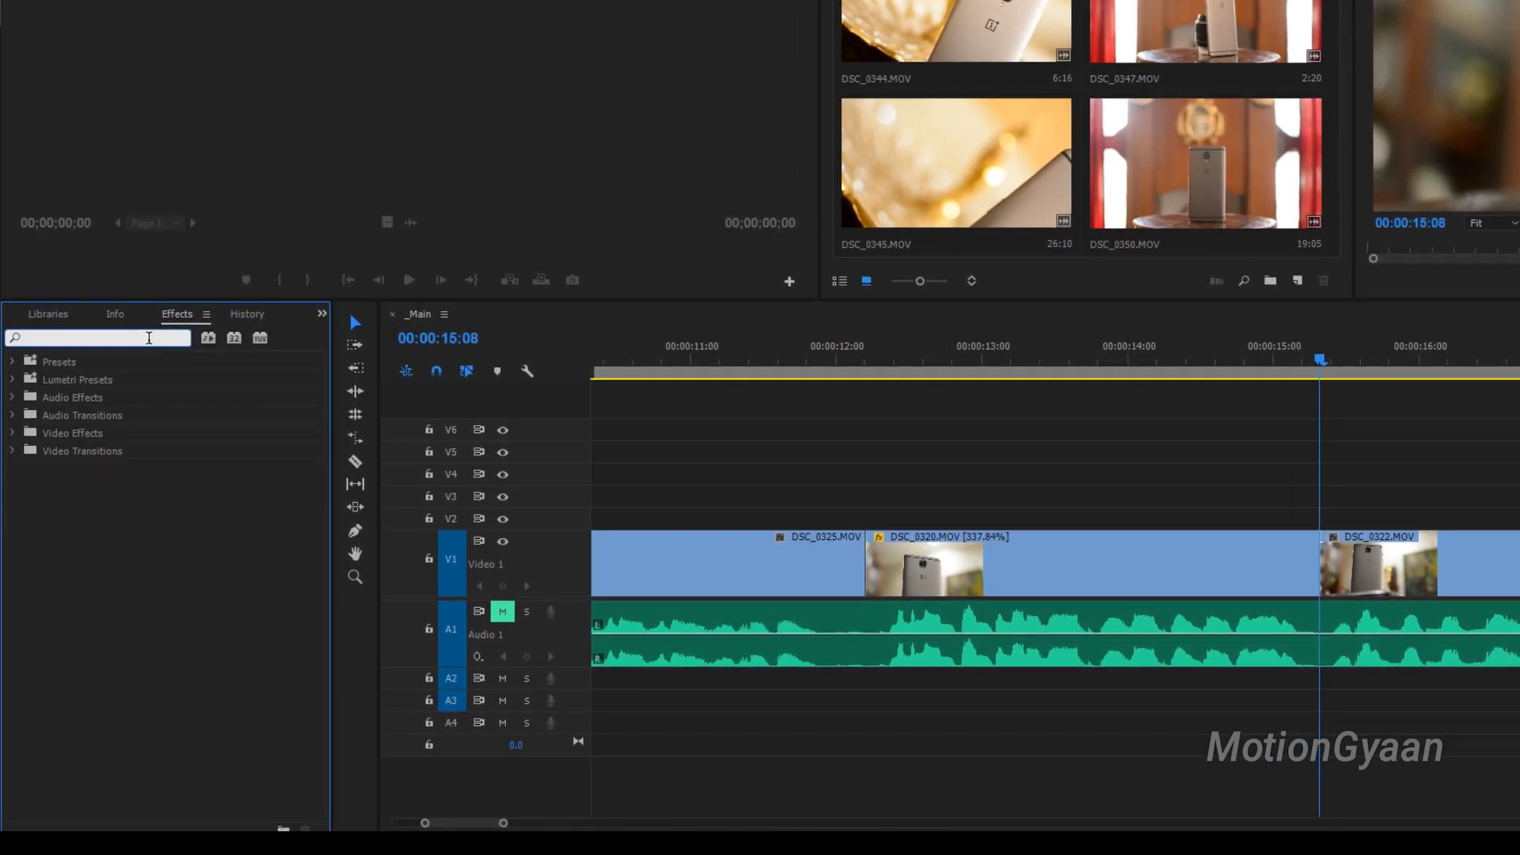
pyautogui.write('fade')
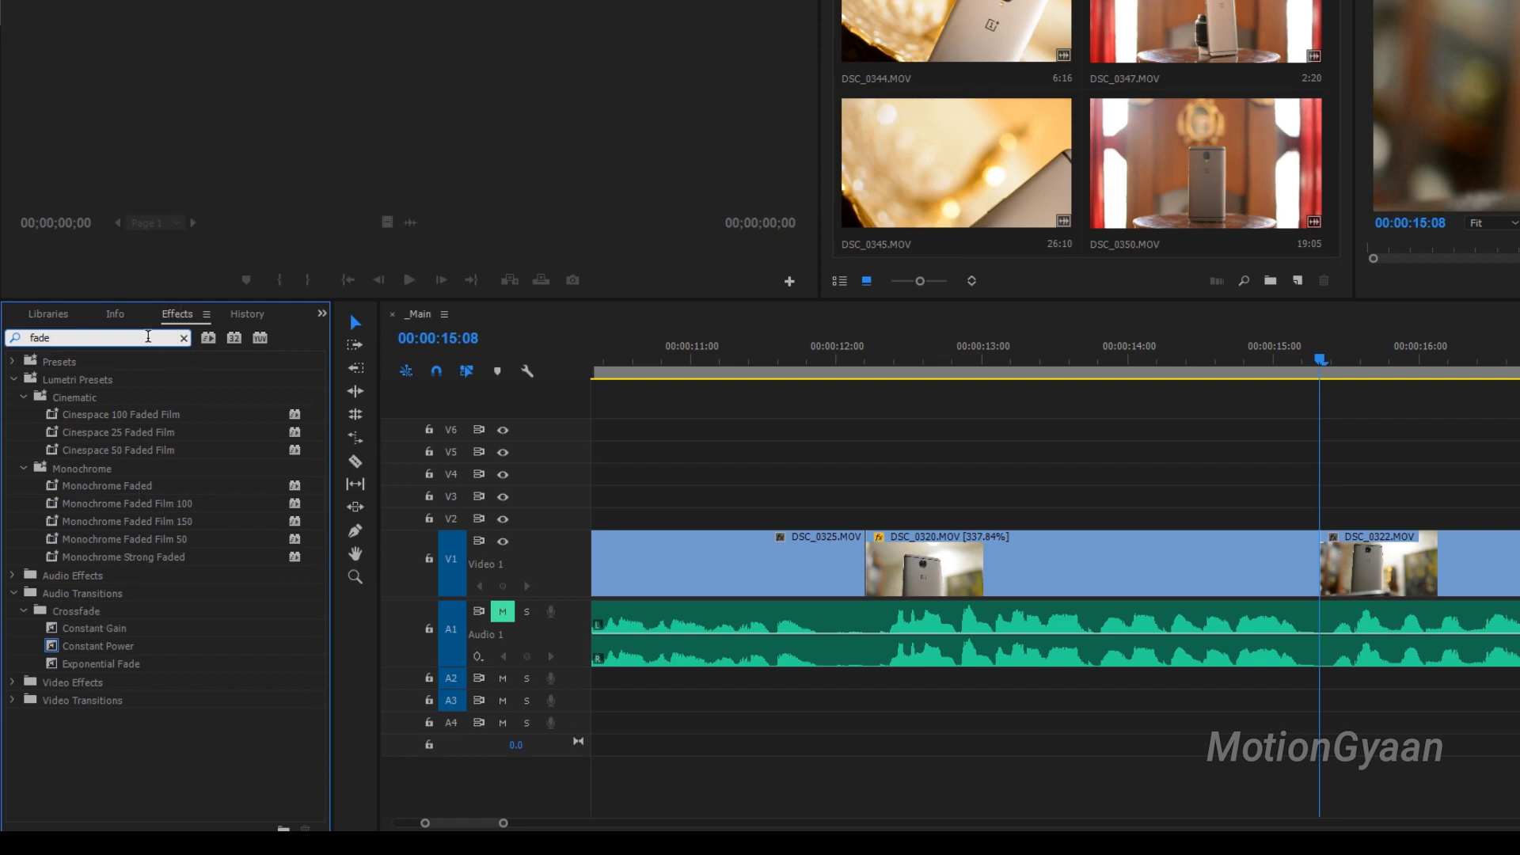
# Search for 'cross', select Cross Dissolve, then clear the search field
pyautogui.doubleClick(148, 336)
pyautogui.write('cros')
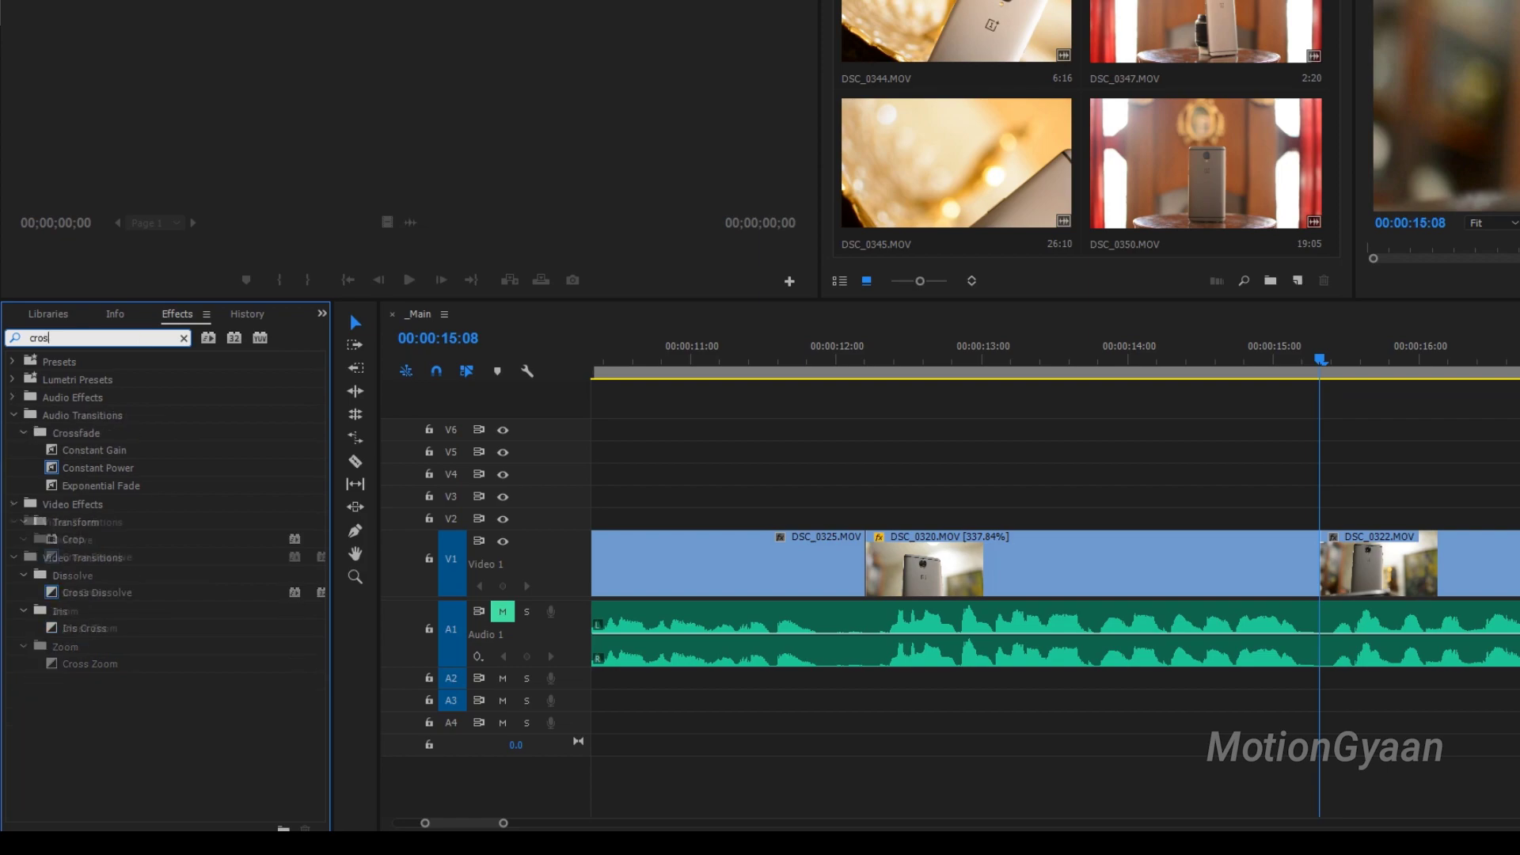
pyautogui.write('s')
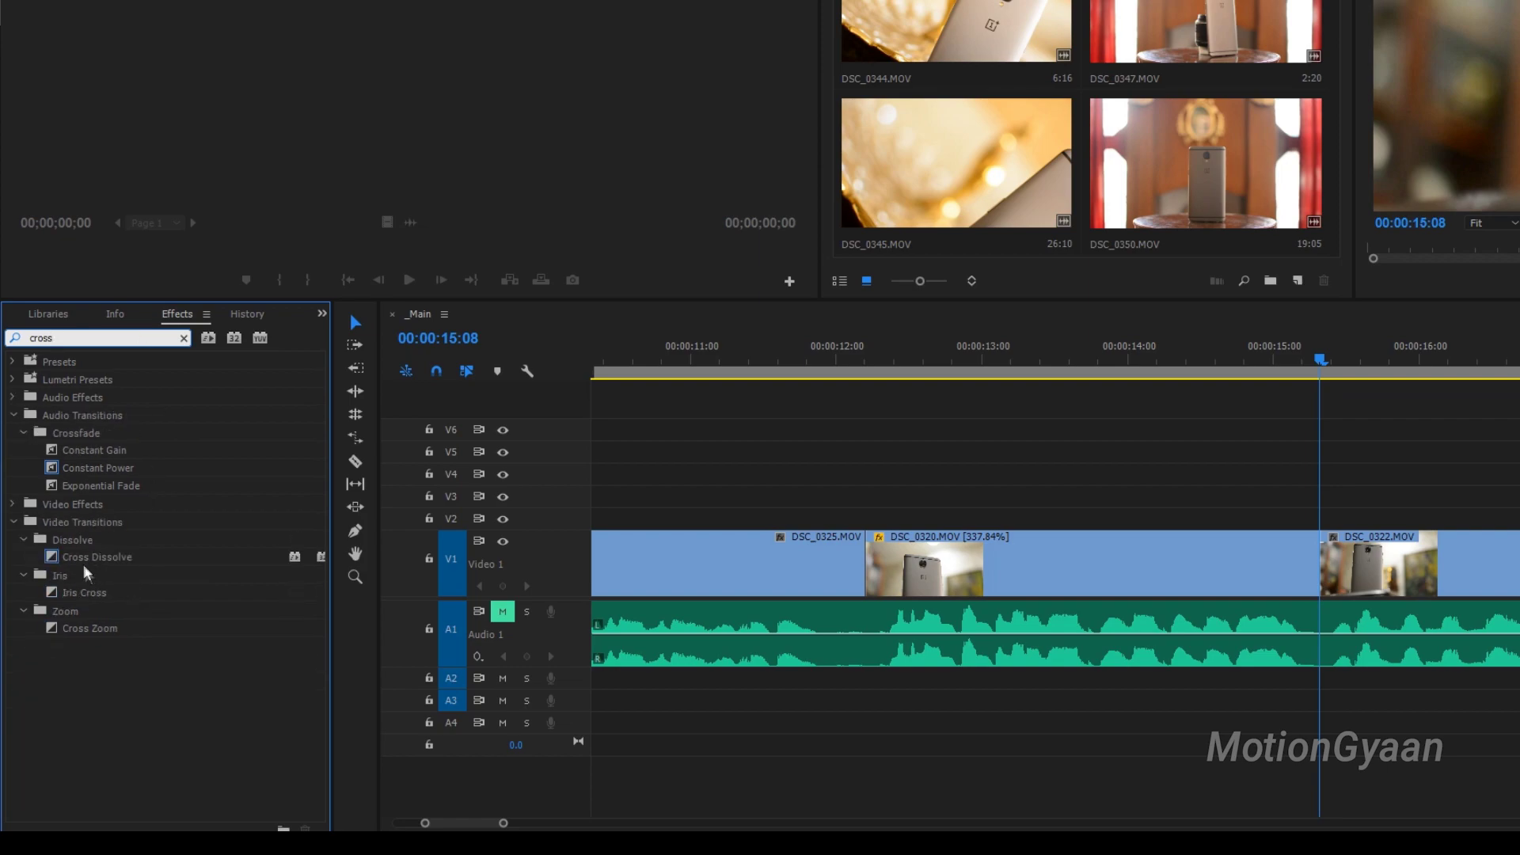
pyautogui.click(75, 559)
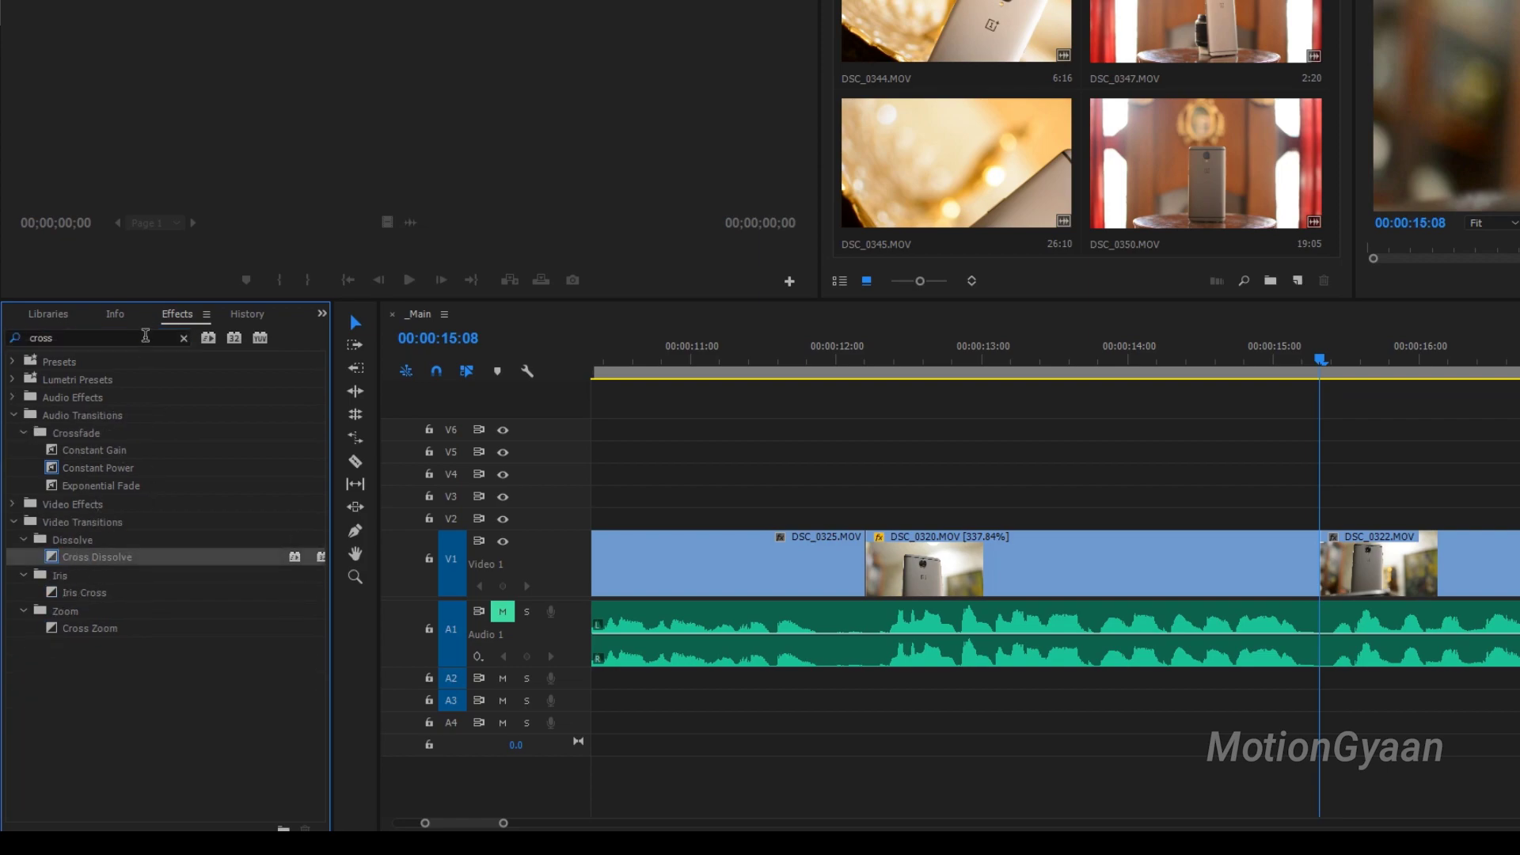
pyautogui.click(183, 342)
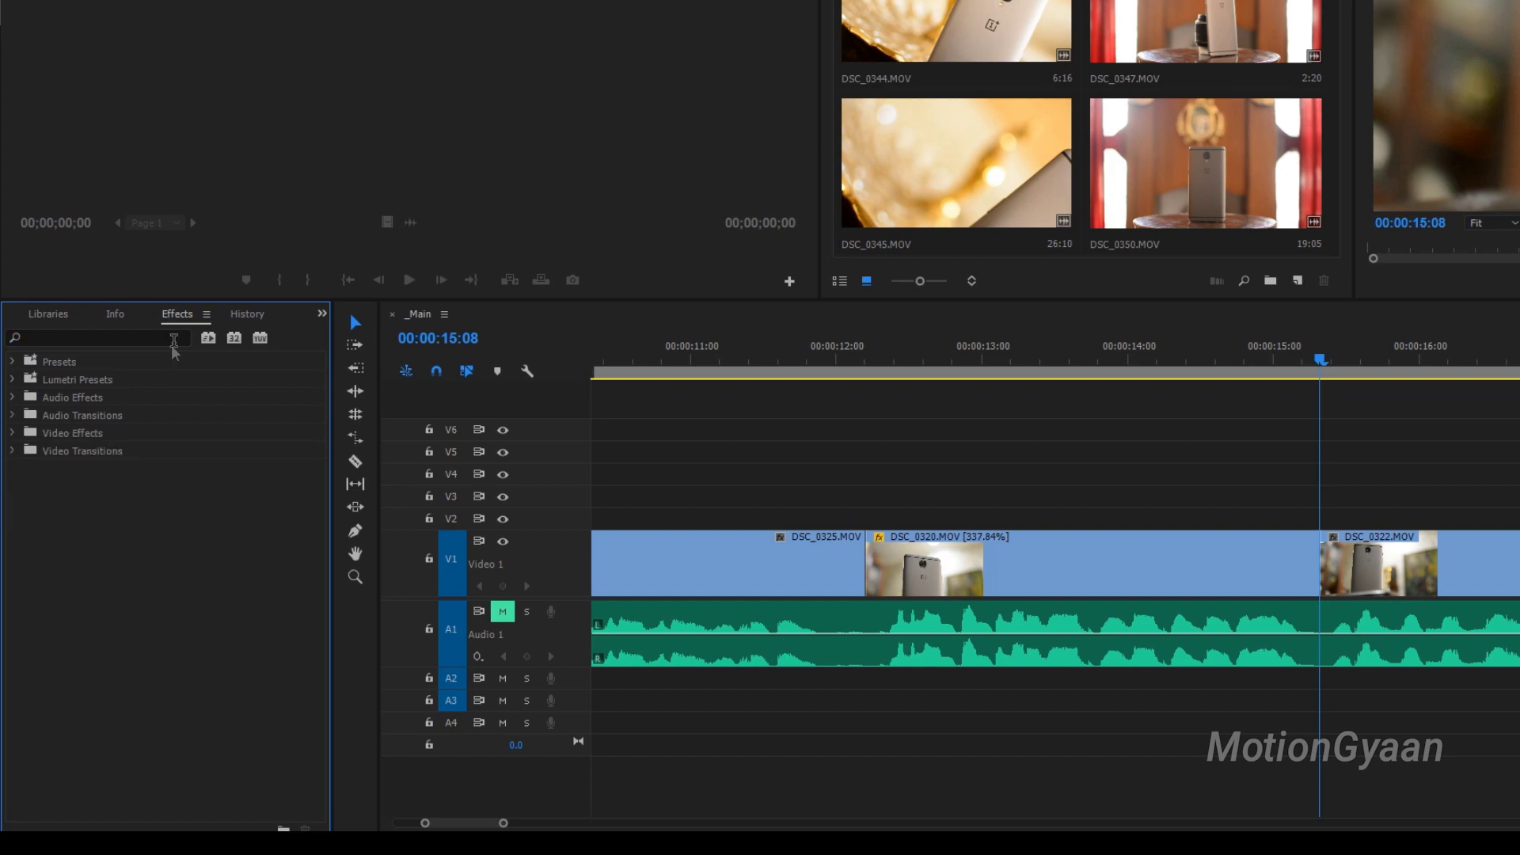
# Drag the Fast Blur In preset from Presets > Blurs onto clip DSC_0322
pyautogui.click(14, 362)
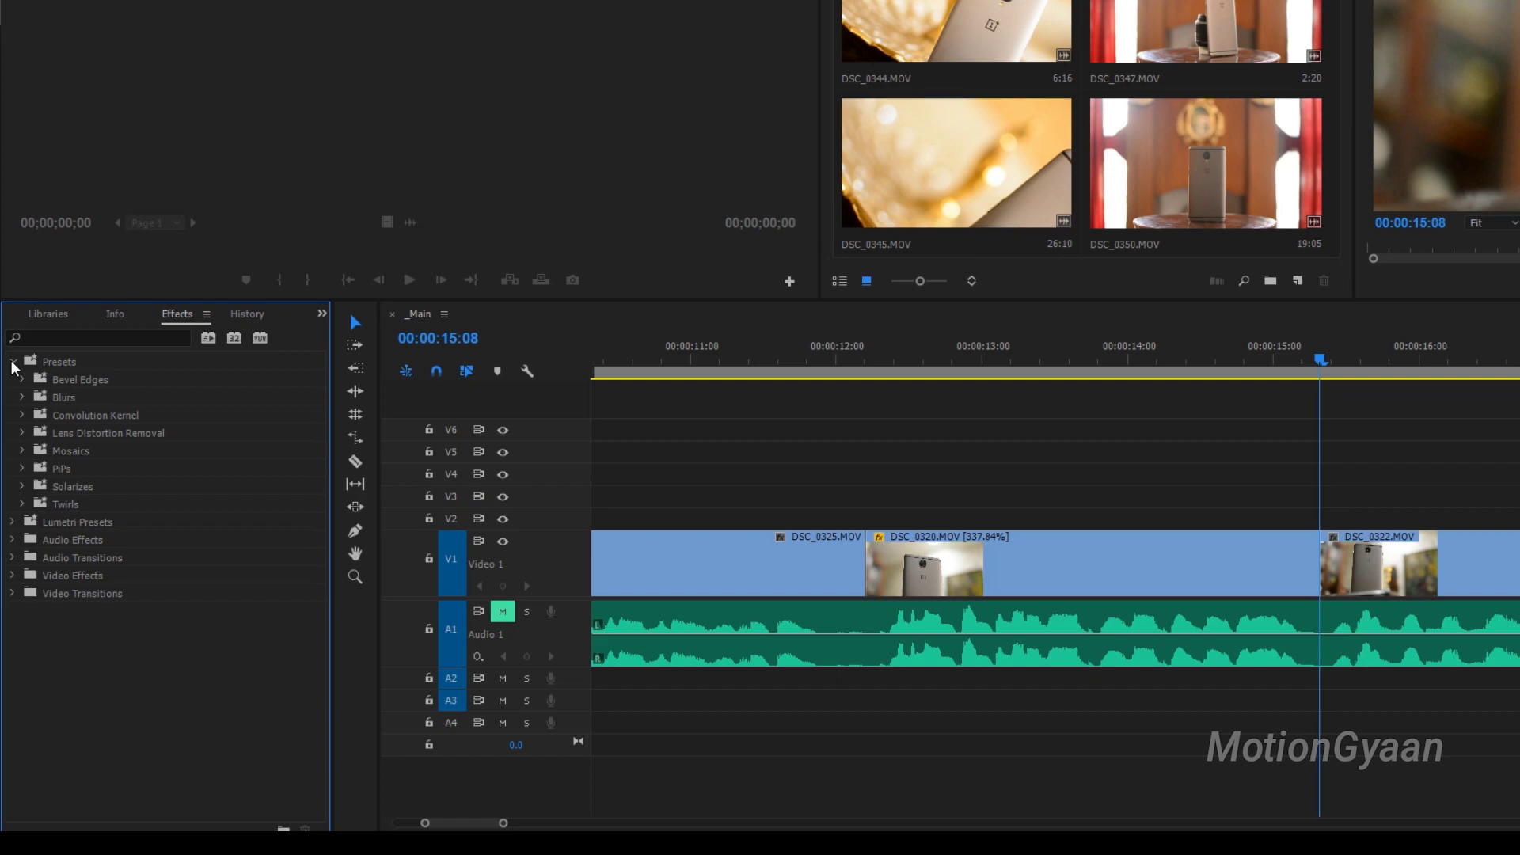
pyautogui.click(22, 397)
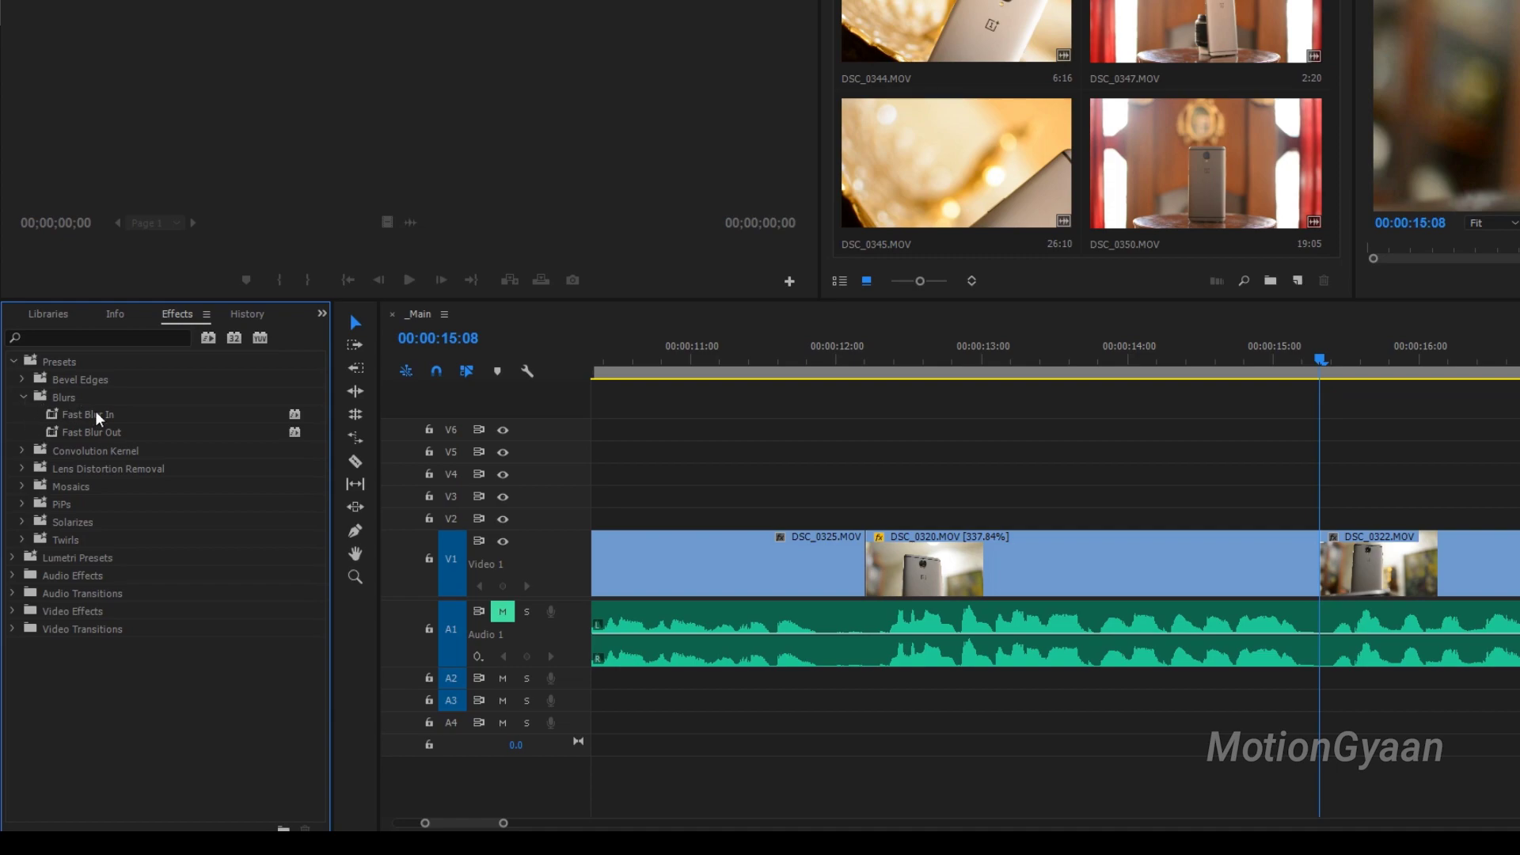
pyautogui.moveTo(95, 414); pyautogui.dragTo(1326, 554)
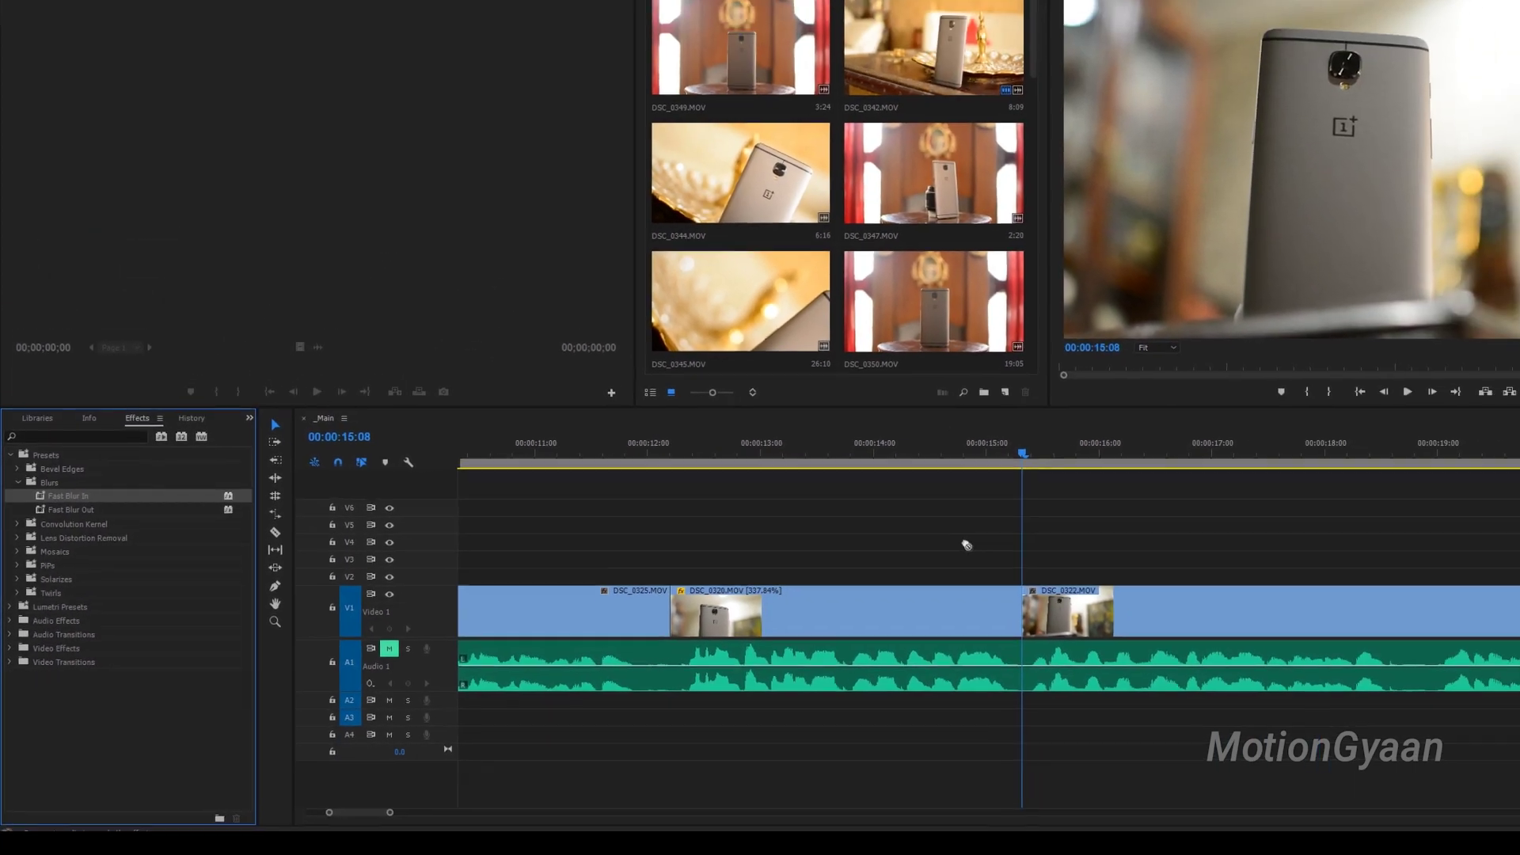
pyautogui.moveTo(965, 545)
pyautogui.mouseDown()
pyautogui.moveTo(830, 637)
pyautogui.moveTo(854, 619)
pyautogui.mouseUp()
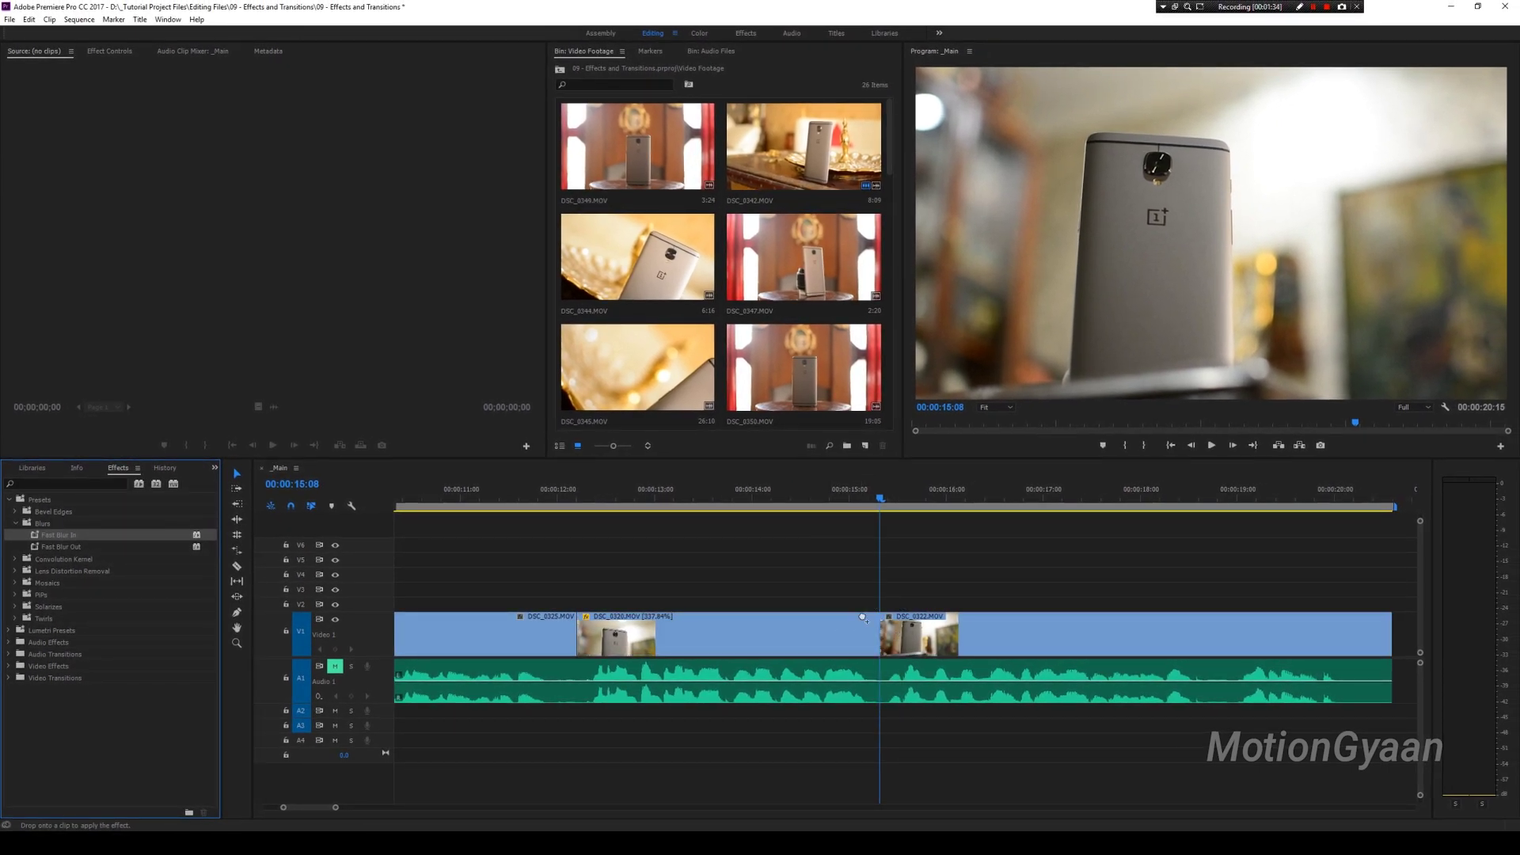
pyautogui.moveTo(862, 617)
pyautogui.mouseDown()
pyautogui.moveTo(831, 602)
pyautogui.moveTo(907, 625)
pyautogui.mouseUp()
# Preview the blur clearing from about 00:00:15:08, then drop Fast Blur In onto DSC_0322 again
pyautogui.scroll(-2, 869, 572)
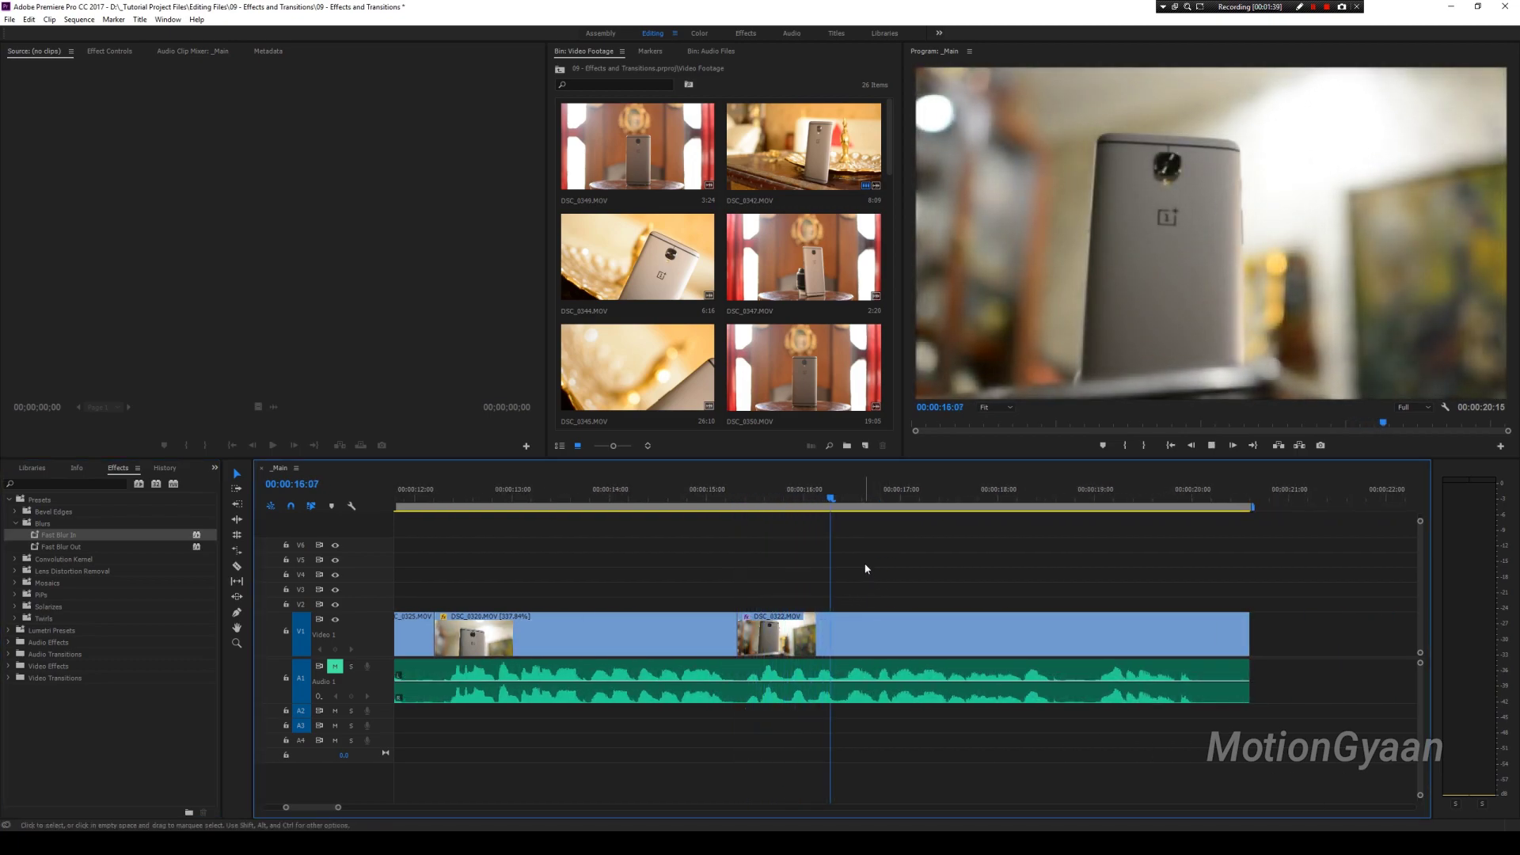
pyautogui.press('space')
pyautogui.click(728, 489)
pyautogui.press('space')
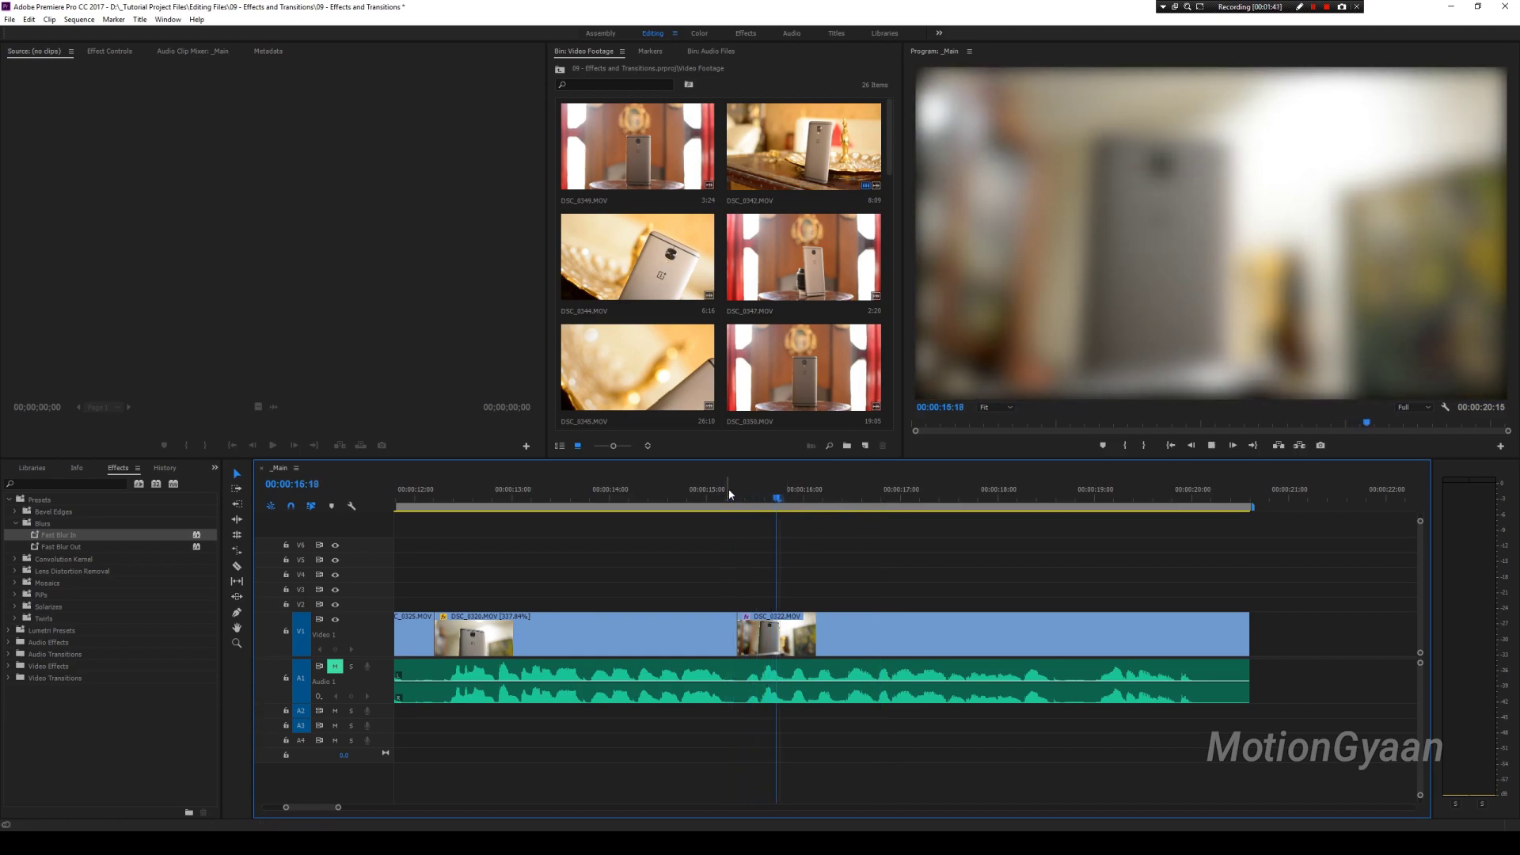
pyautogui.press('space')
pyautogui.moveTo(728, 491); pyautogui.dragTo(738, 494)
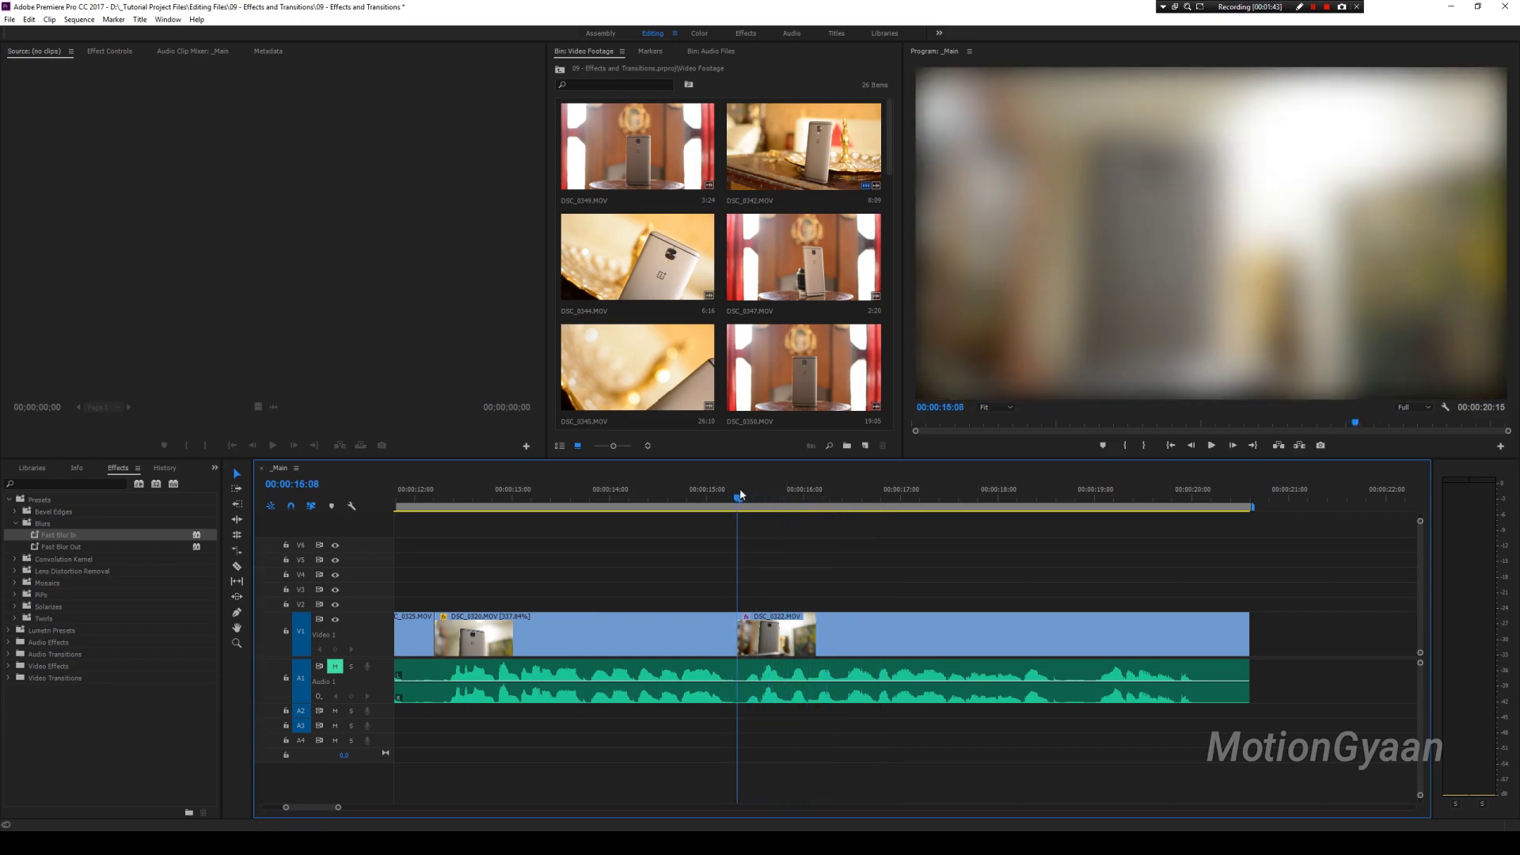
pyautogui.press('space')
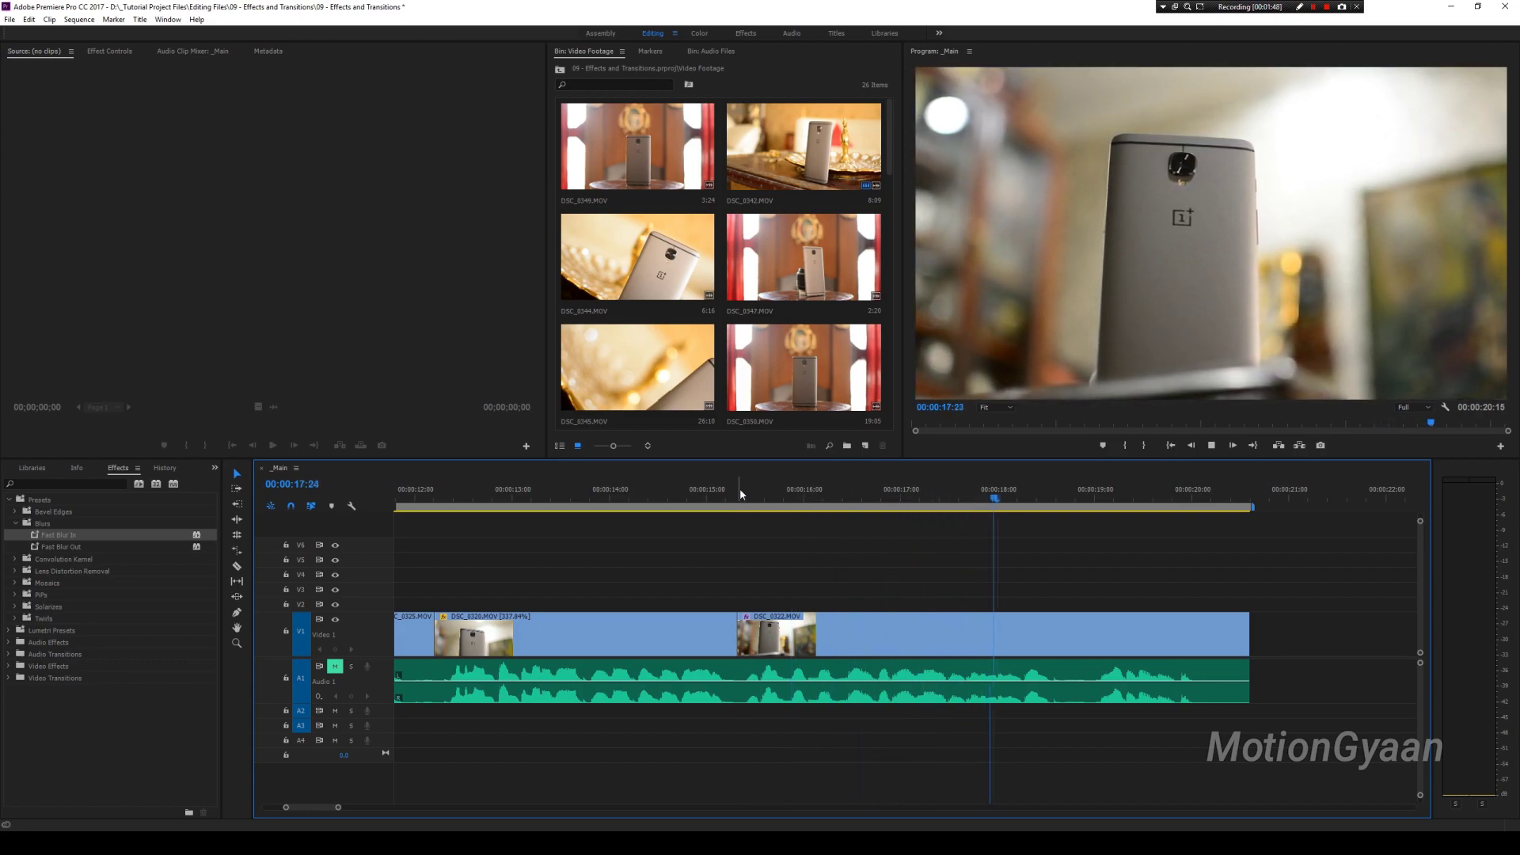
pyautogui.press('space')
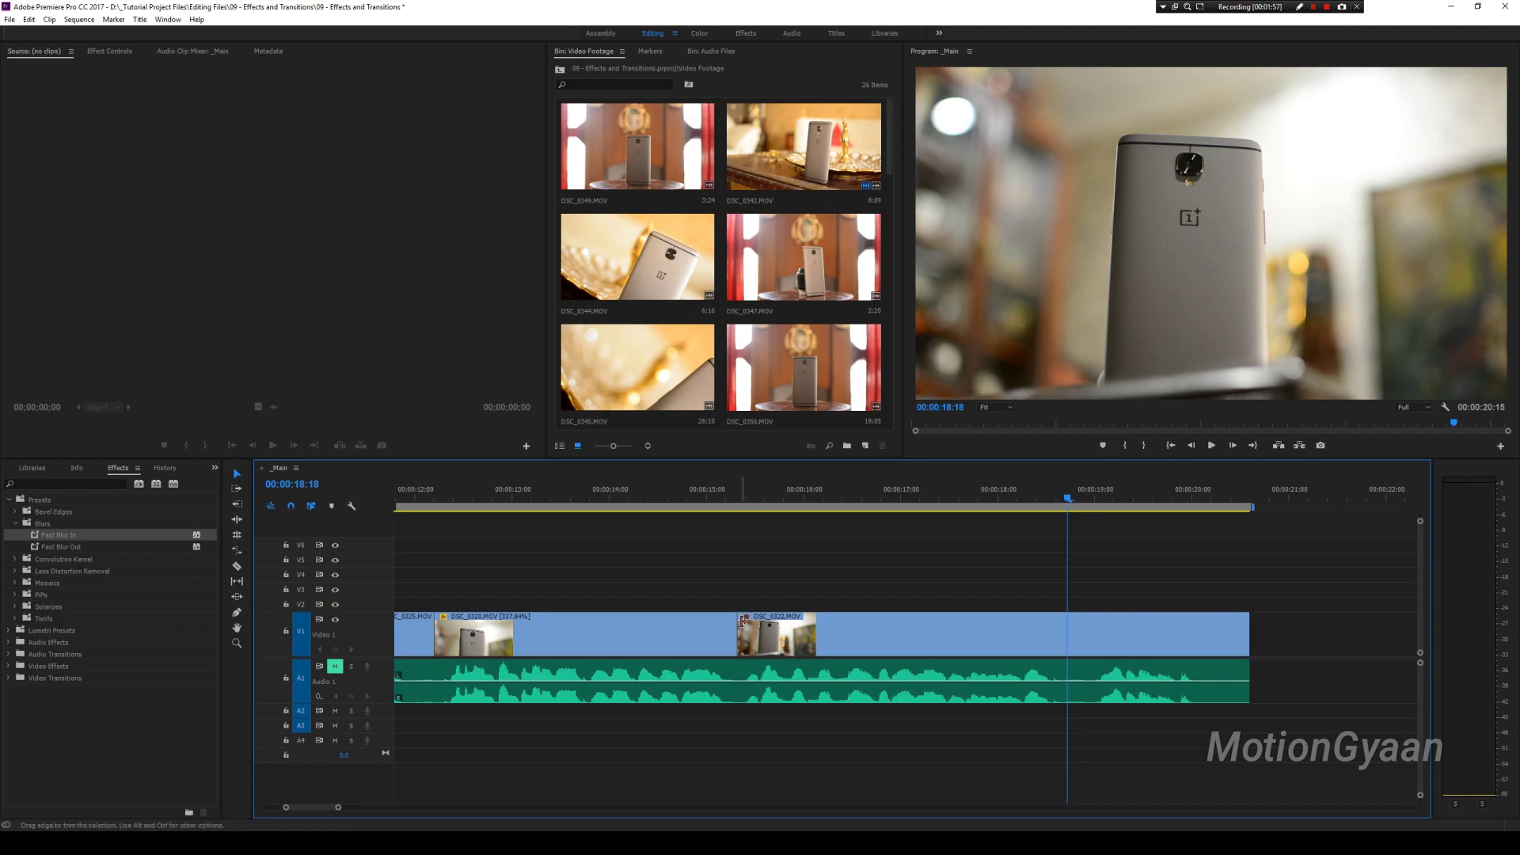
pyautogui.moveTo(58, 535); pyautogui.dragTo(808, 630)
# Check Effect Controls for DSC_0320 and DSC_0322, then undo the Fast Blur In on DSC_0322
pyautogui.click(619, 648)
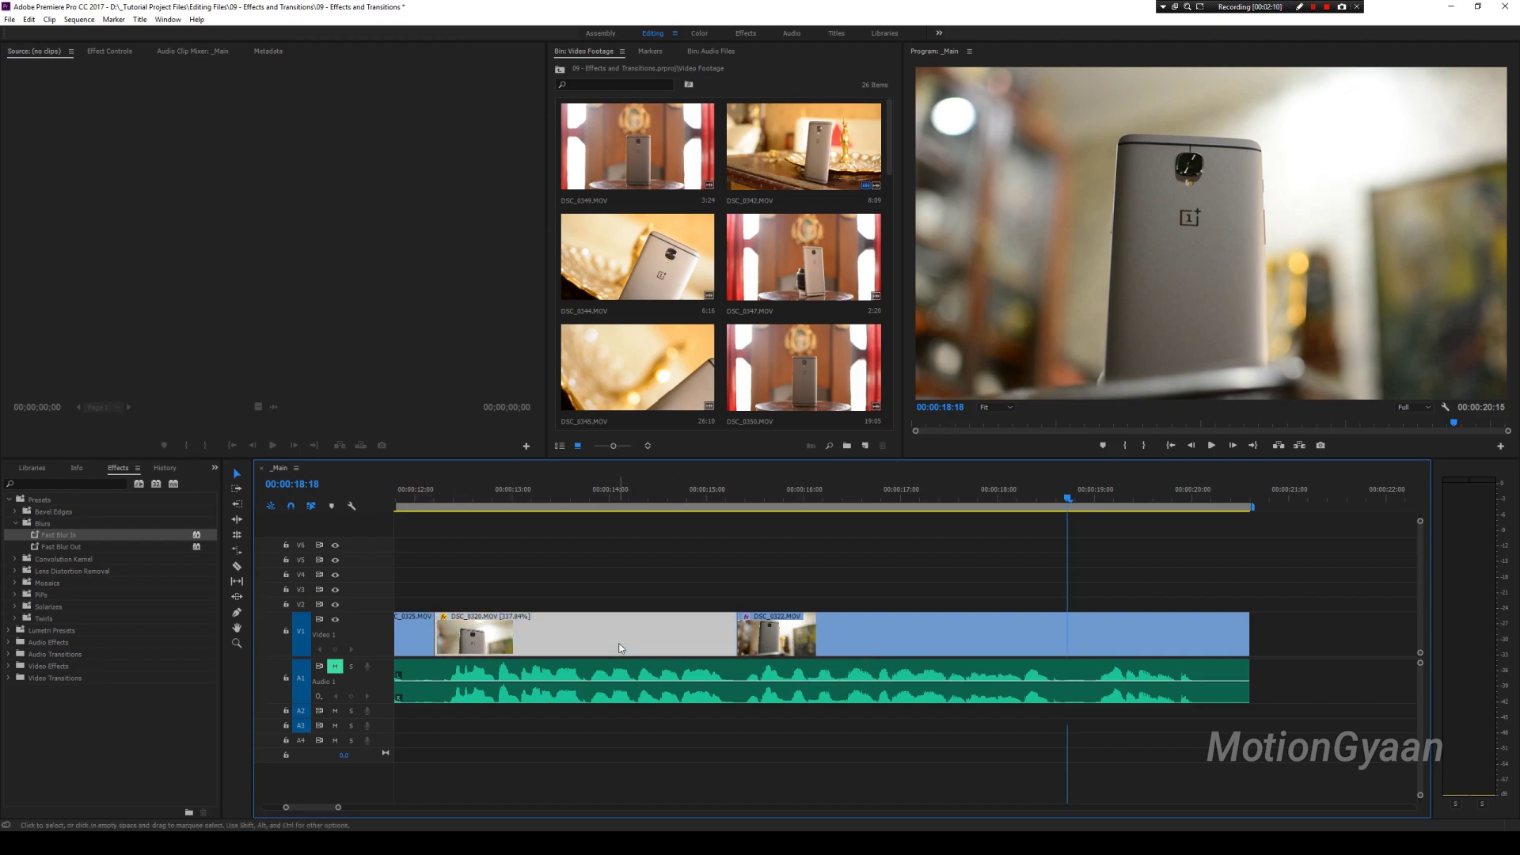
pyautogui.click(119, 50)
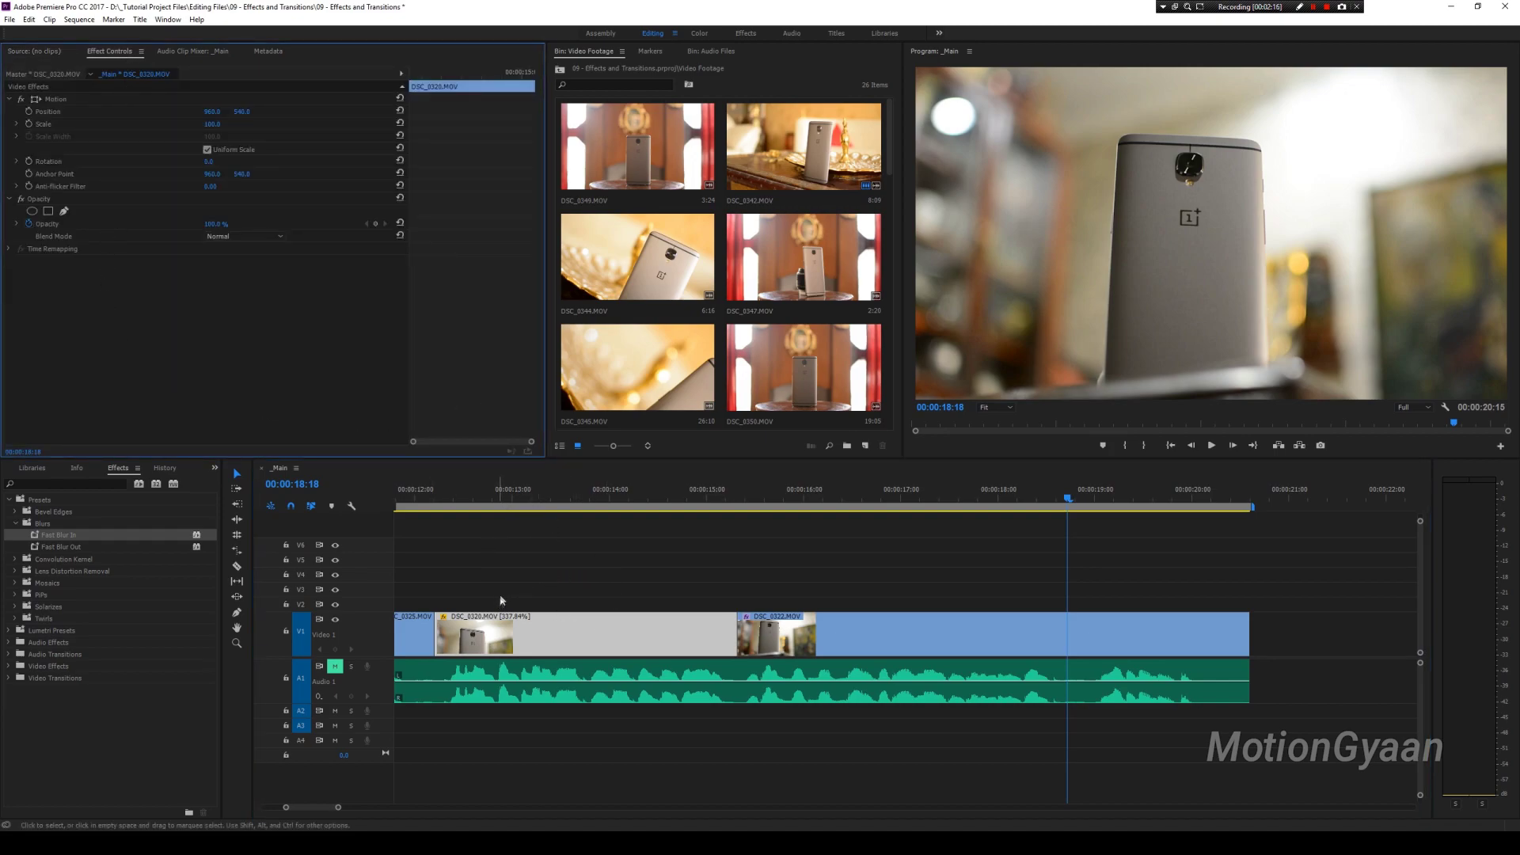
pyautogui.click(827, 642)
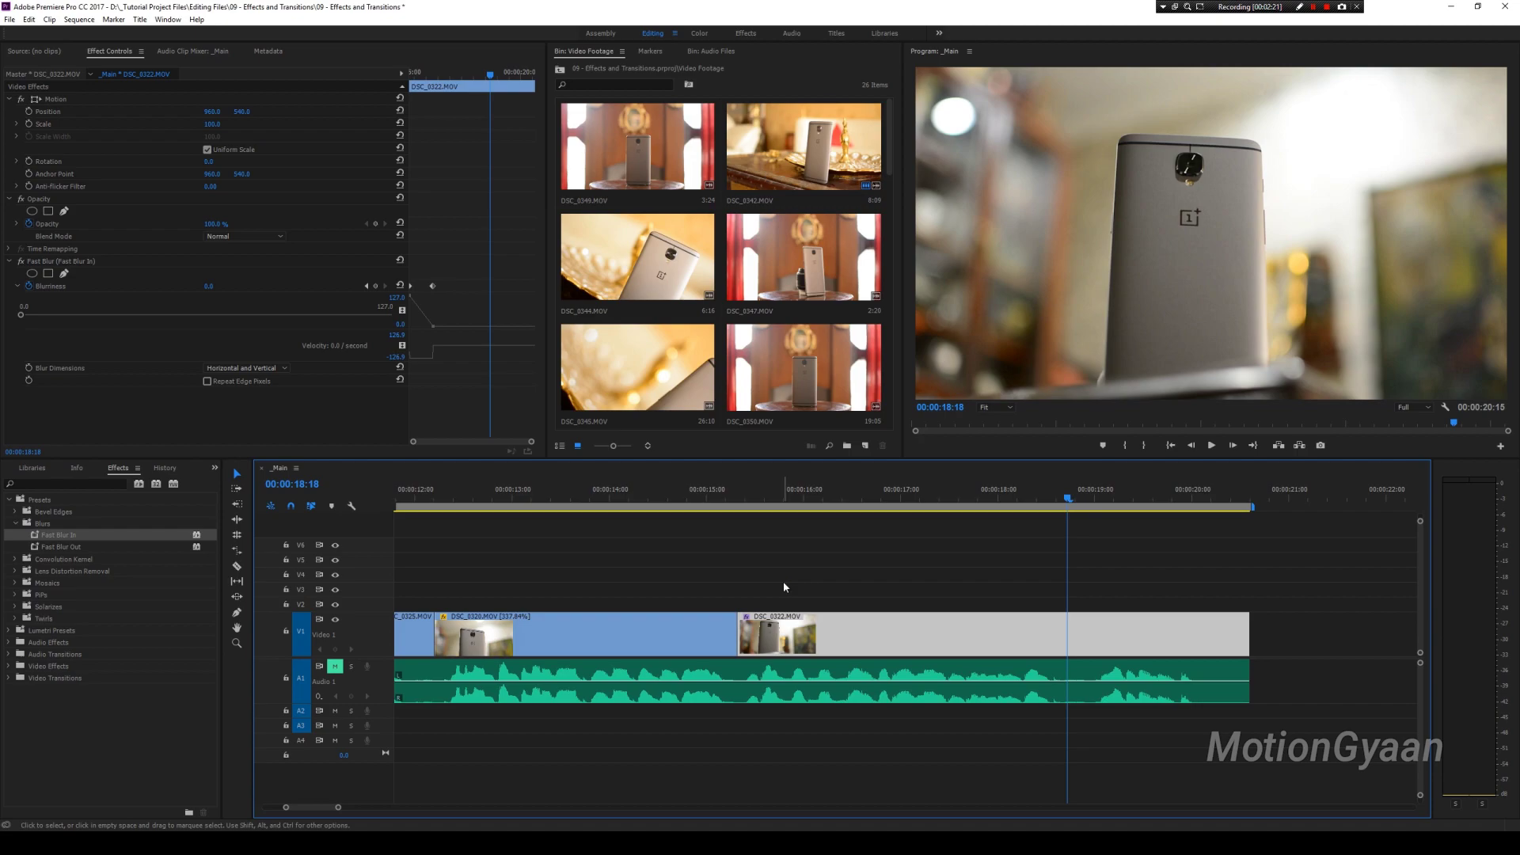
pyautogui.hotkey('ctrl', 'z')
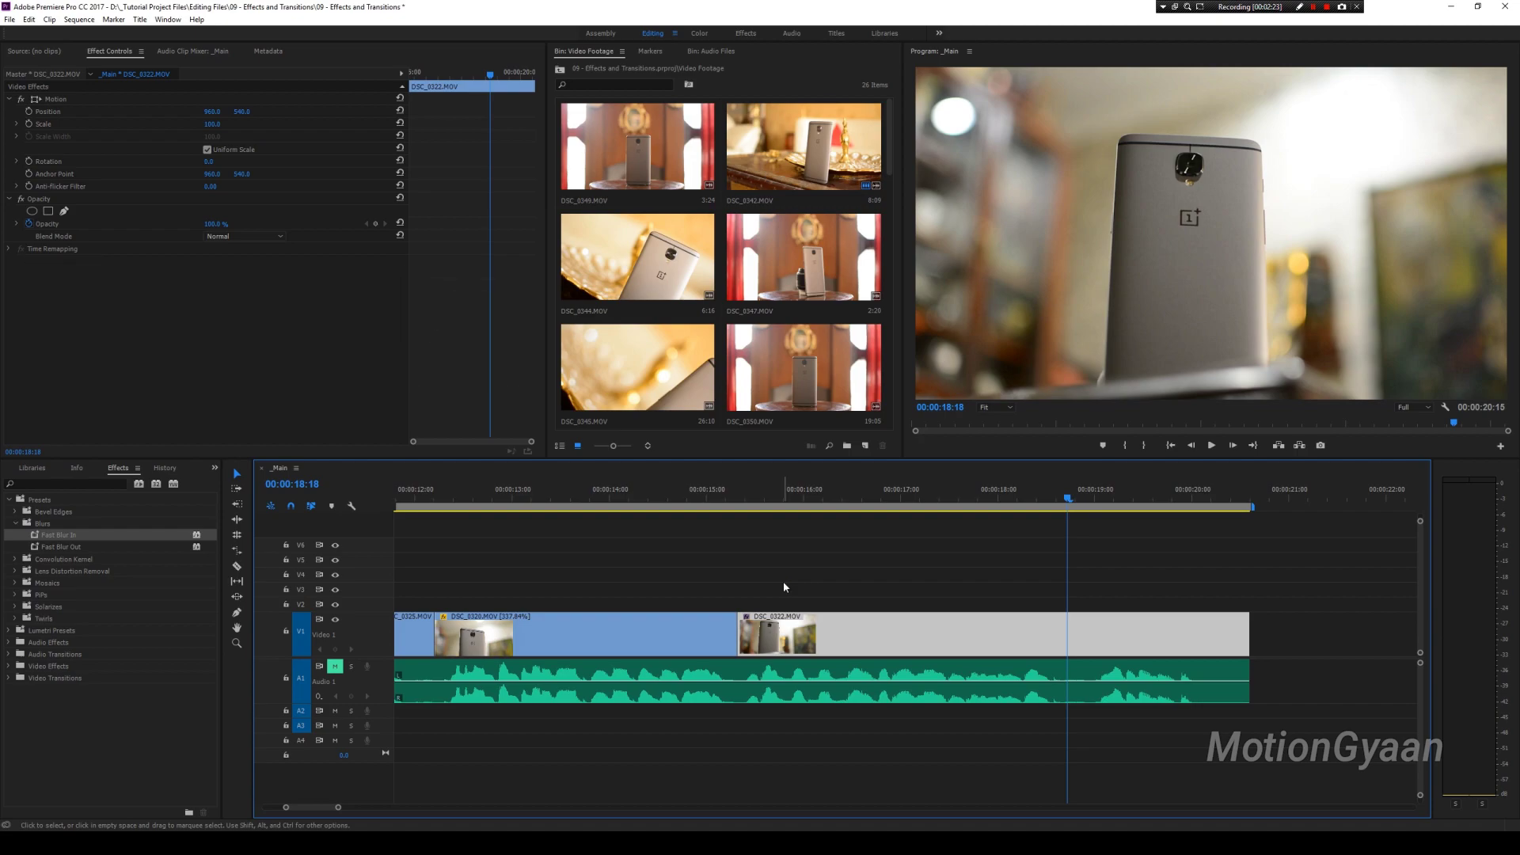
# Preview DSC_0322's now-sharp start from about 00:00:15:07
pyautogui.click(731, 500)
pyautogui.press('space')
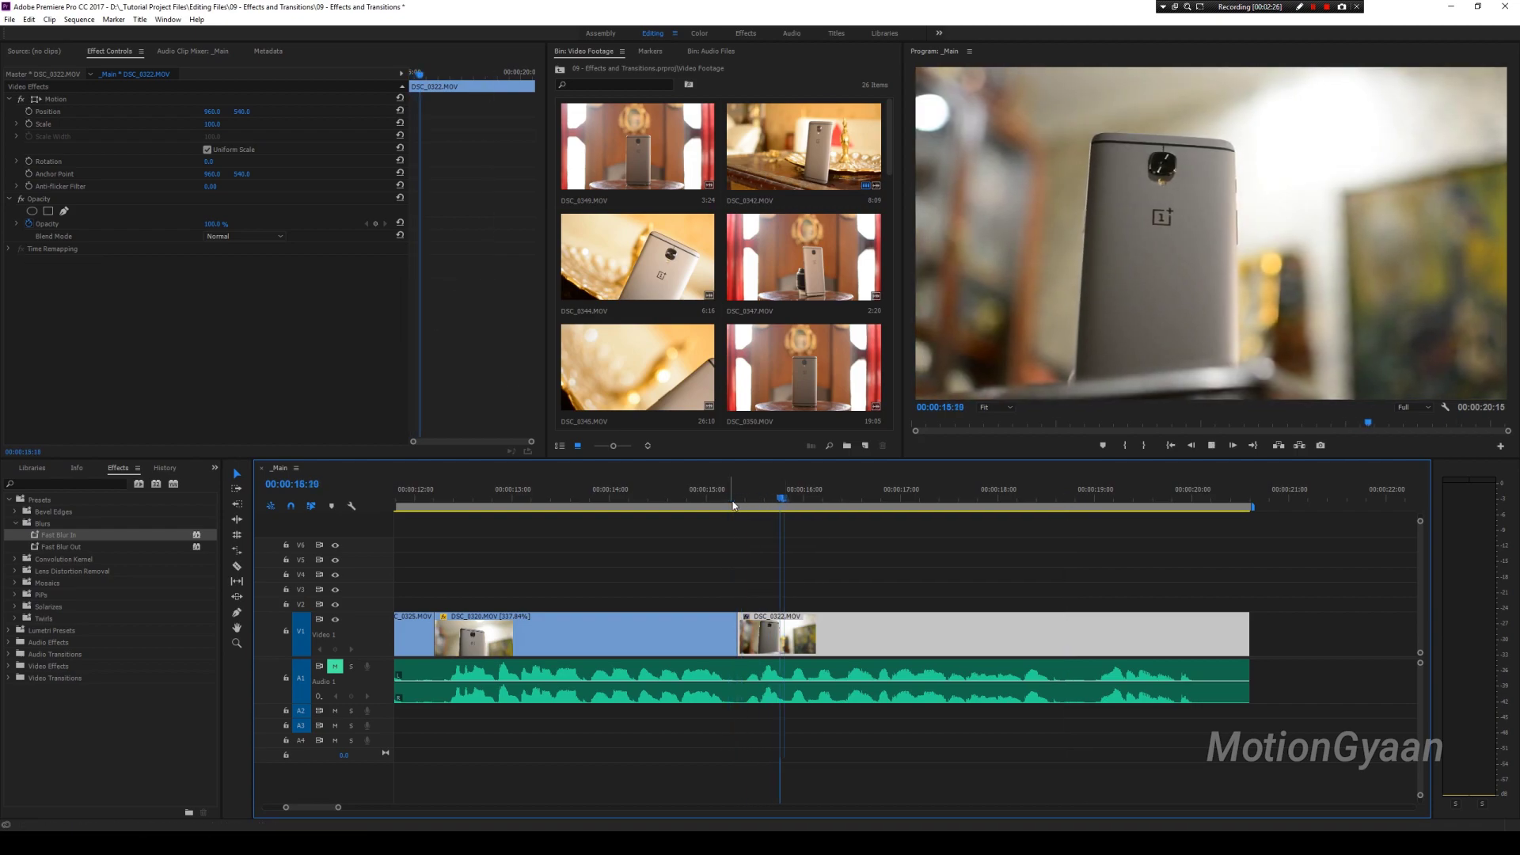
pyautogui.click(738, 500)
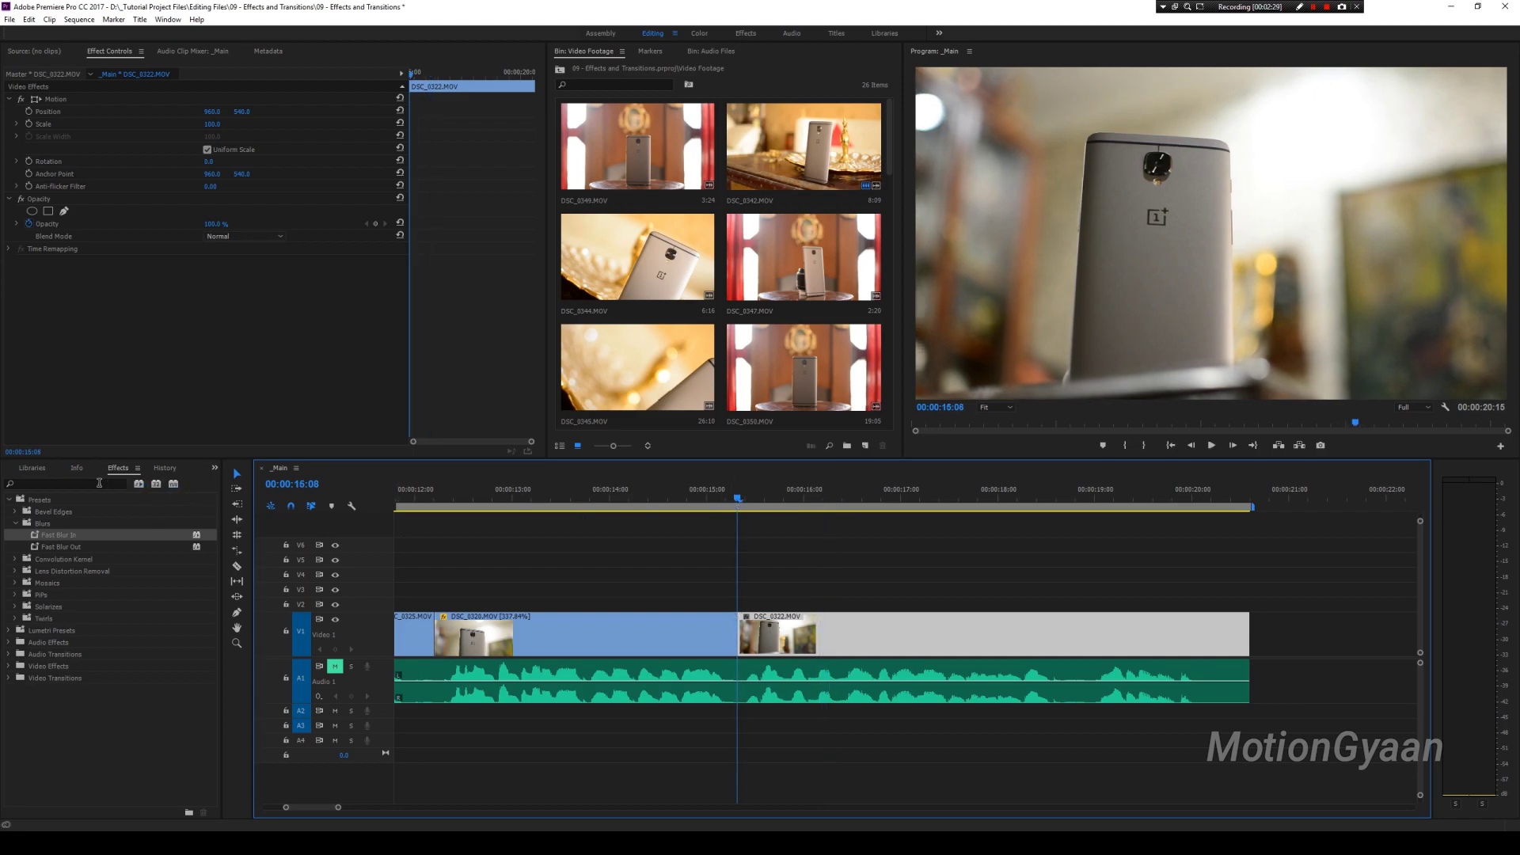
# Expand Video Transitions > Dissolve and try dragging Cross Dissolve before DSC_0322
pyautogui.click(8, 678)
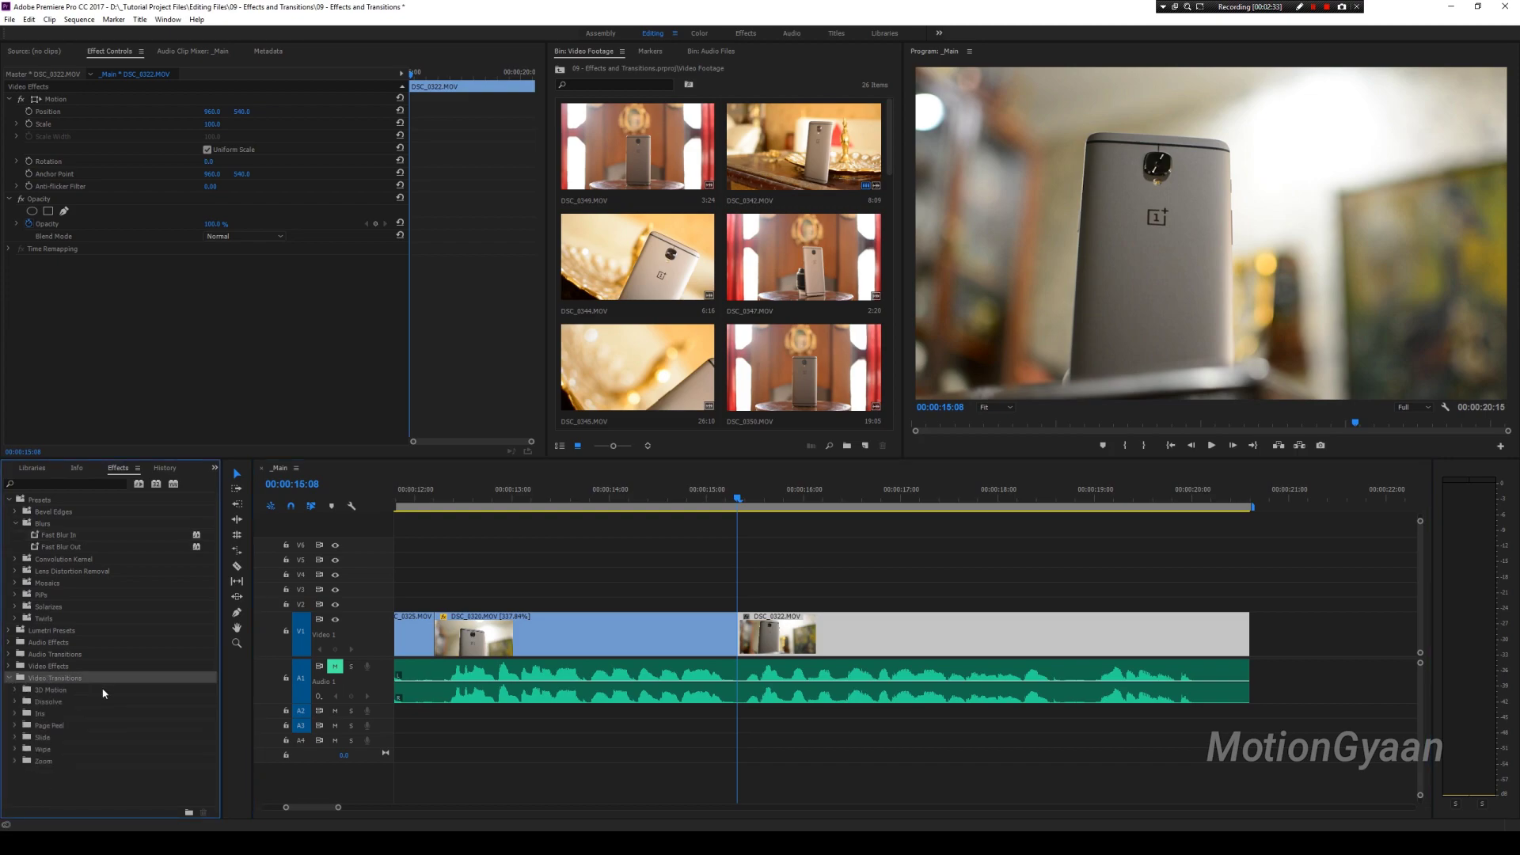
pyautogui.click(38, 704)
pyautogui.click(15, 703)
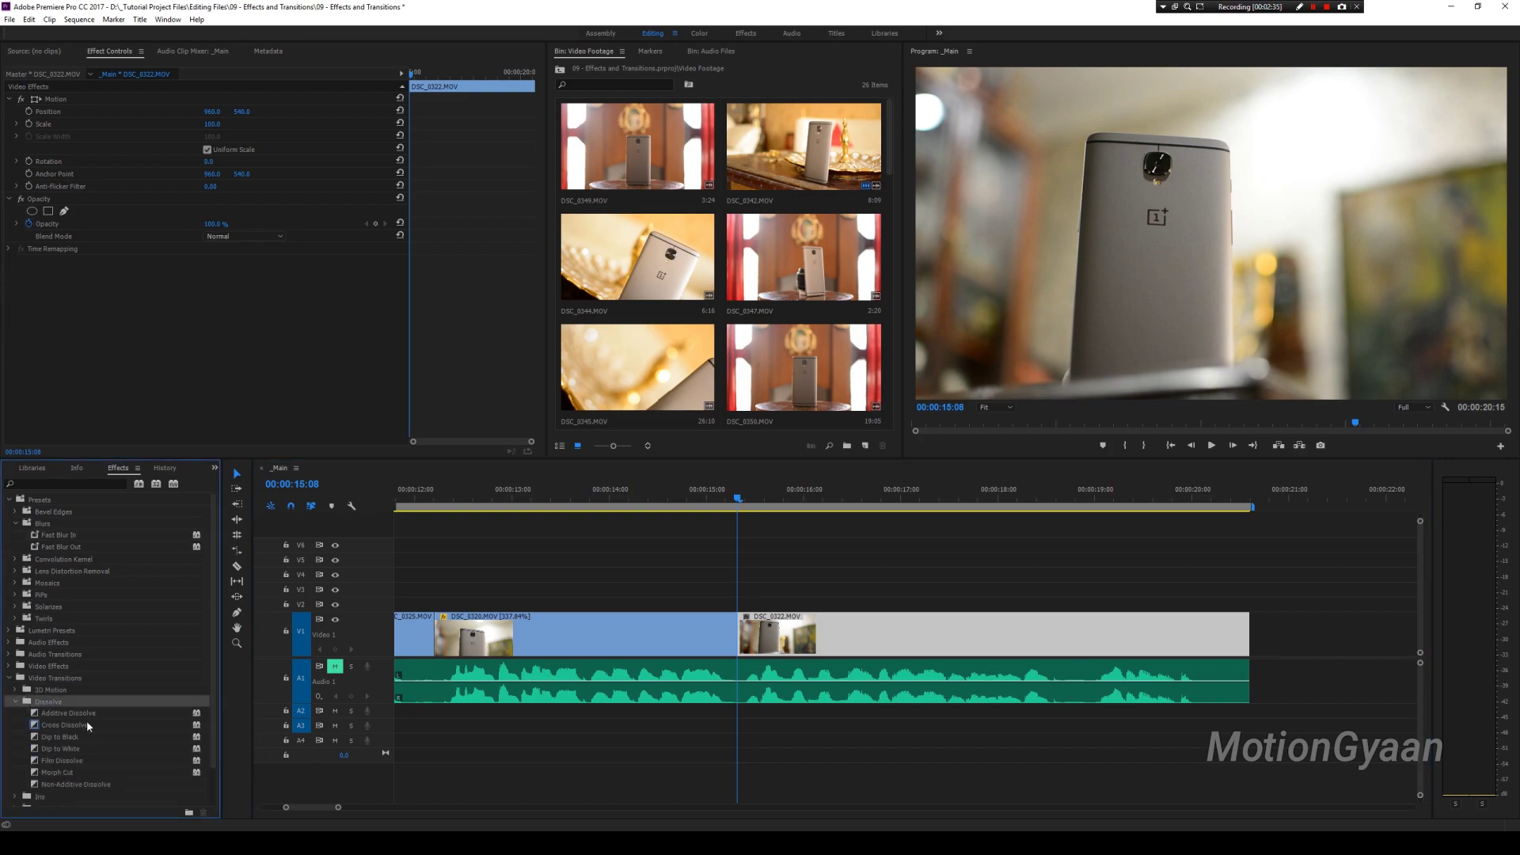
pyautogui.moveTo(72, 729)
pyautogui.mouseDown()
pyautogui.moveTo(743, 631)
pyautogui.moveTo(168, 667)
pyautogui.mouseUp()
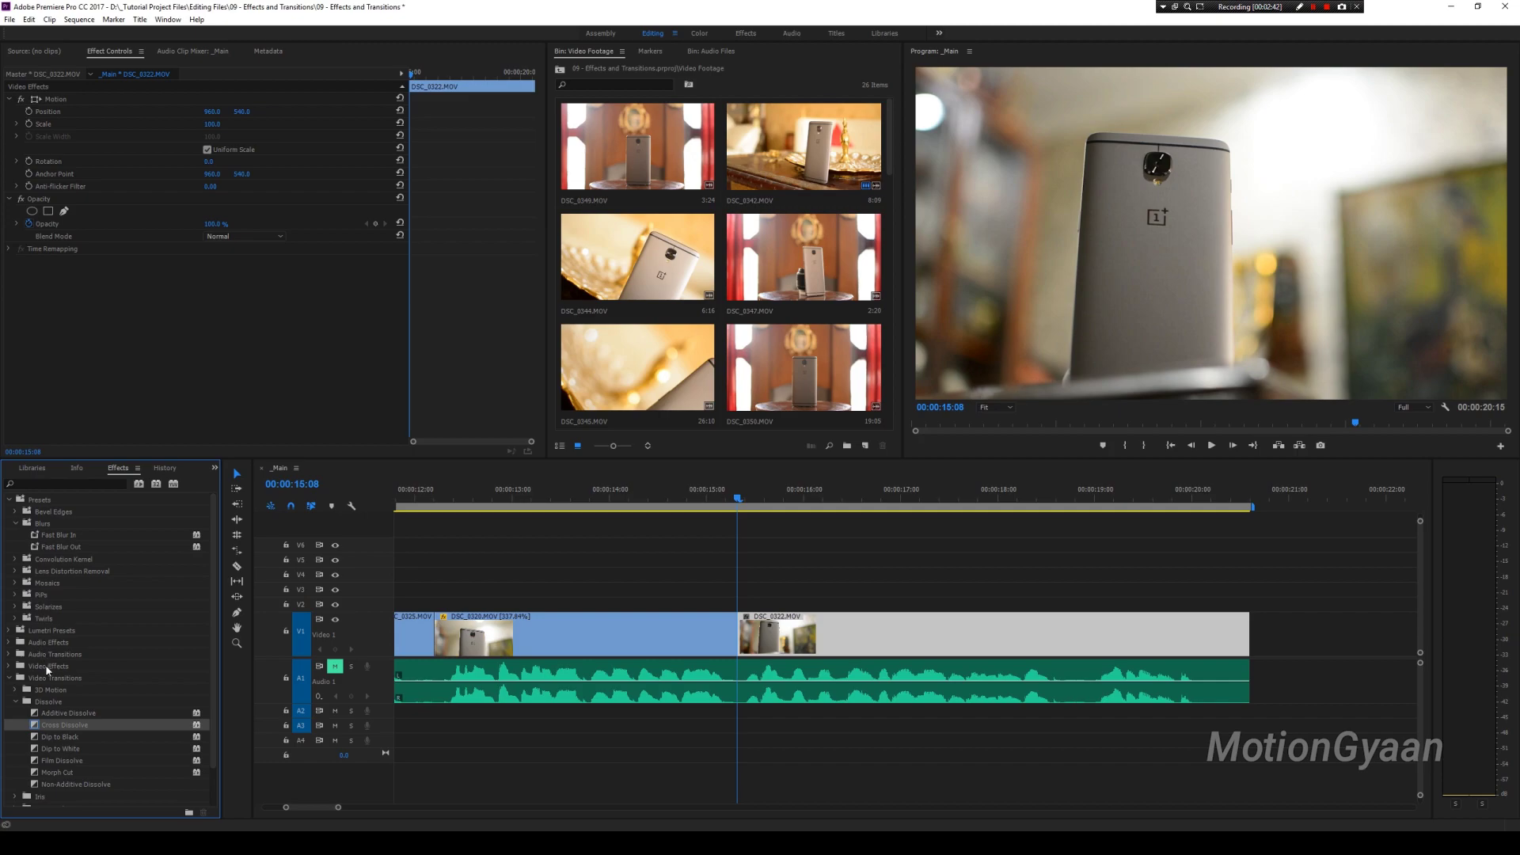
# Expand Video Effects and scroll down to the Color Correction group
pyautogui.click(11, 671)
pyautogui.scroll(-4, 56, 695)
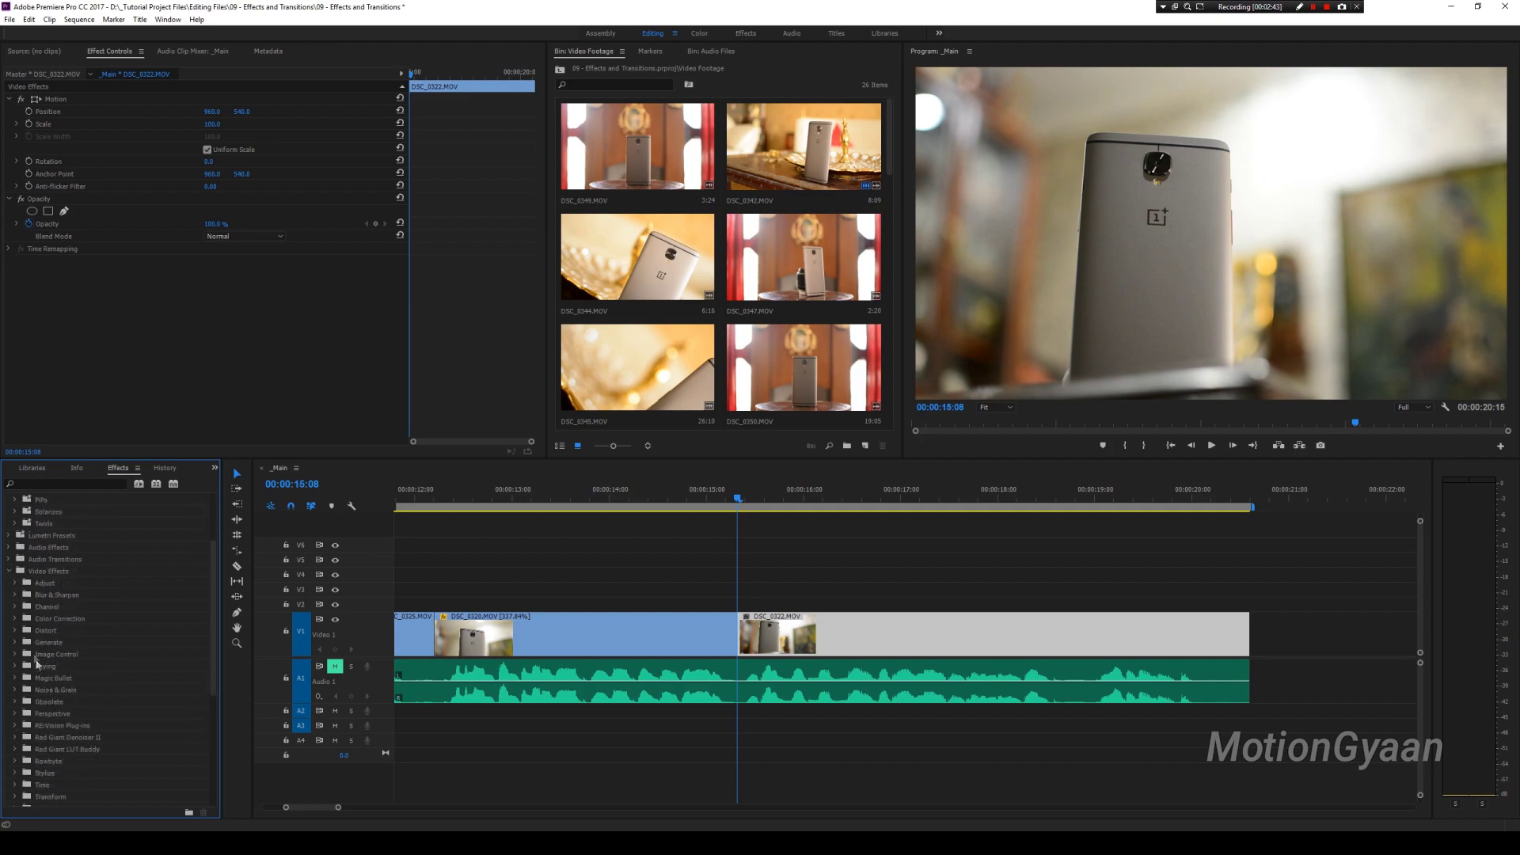
pyautogui.scroll(-1, 34, 656)
pyautogui.click(16, 595)
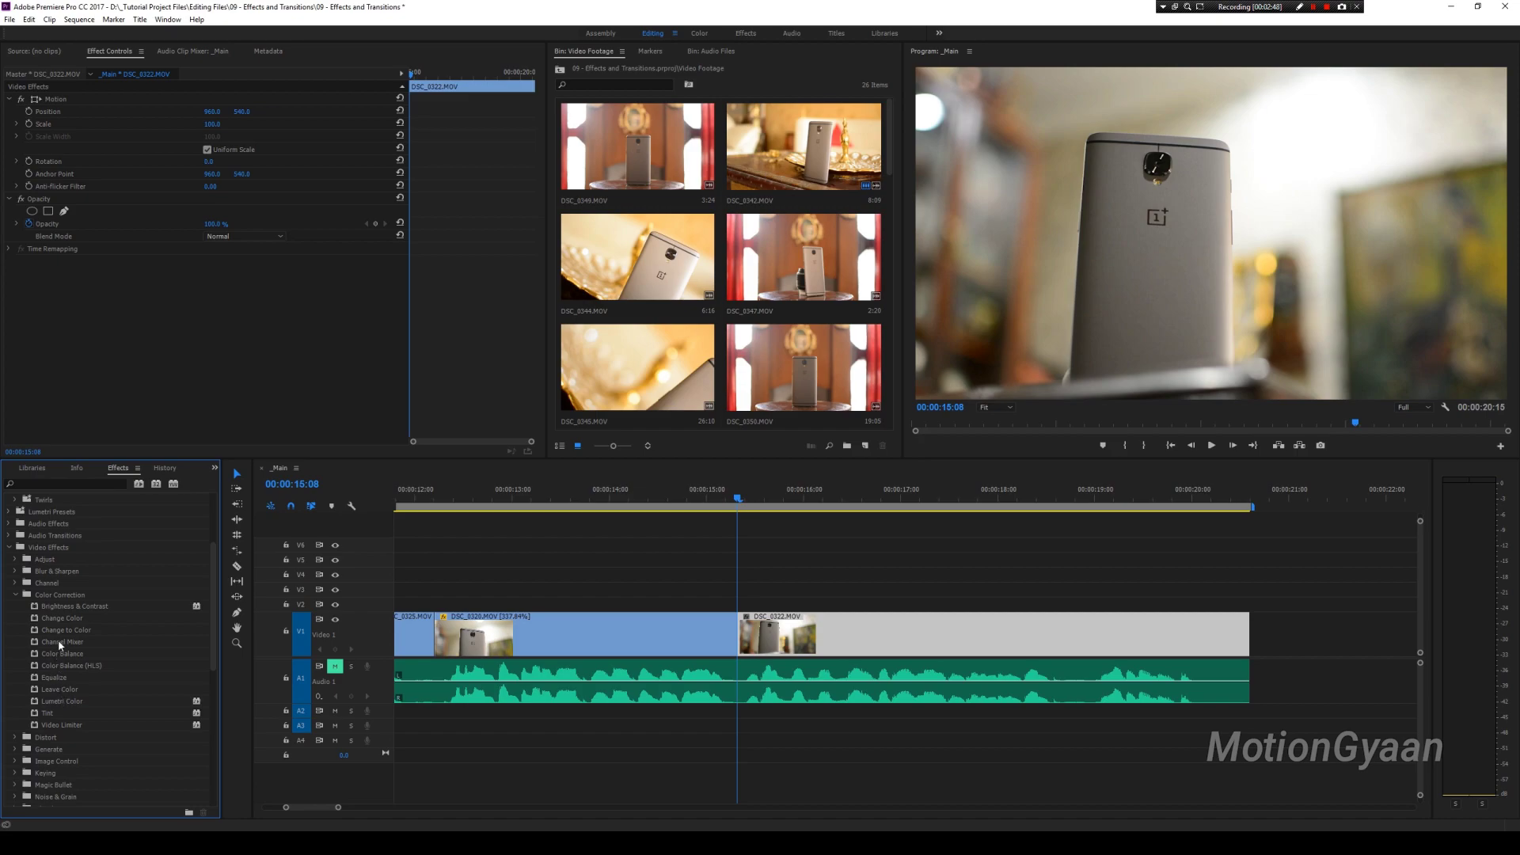
pyautogui.moveTo(47, 712)
pyautogui.mouseDown()
pyautogui.moveTo(758, 640)
pyautogui.moveTo(588, 625)
pyautogui.moveTo(819, 619)
pyautogui.mouseUp()
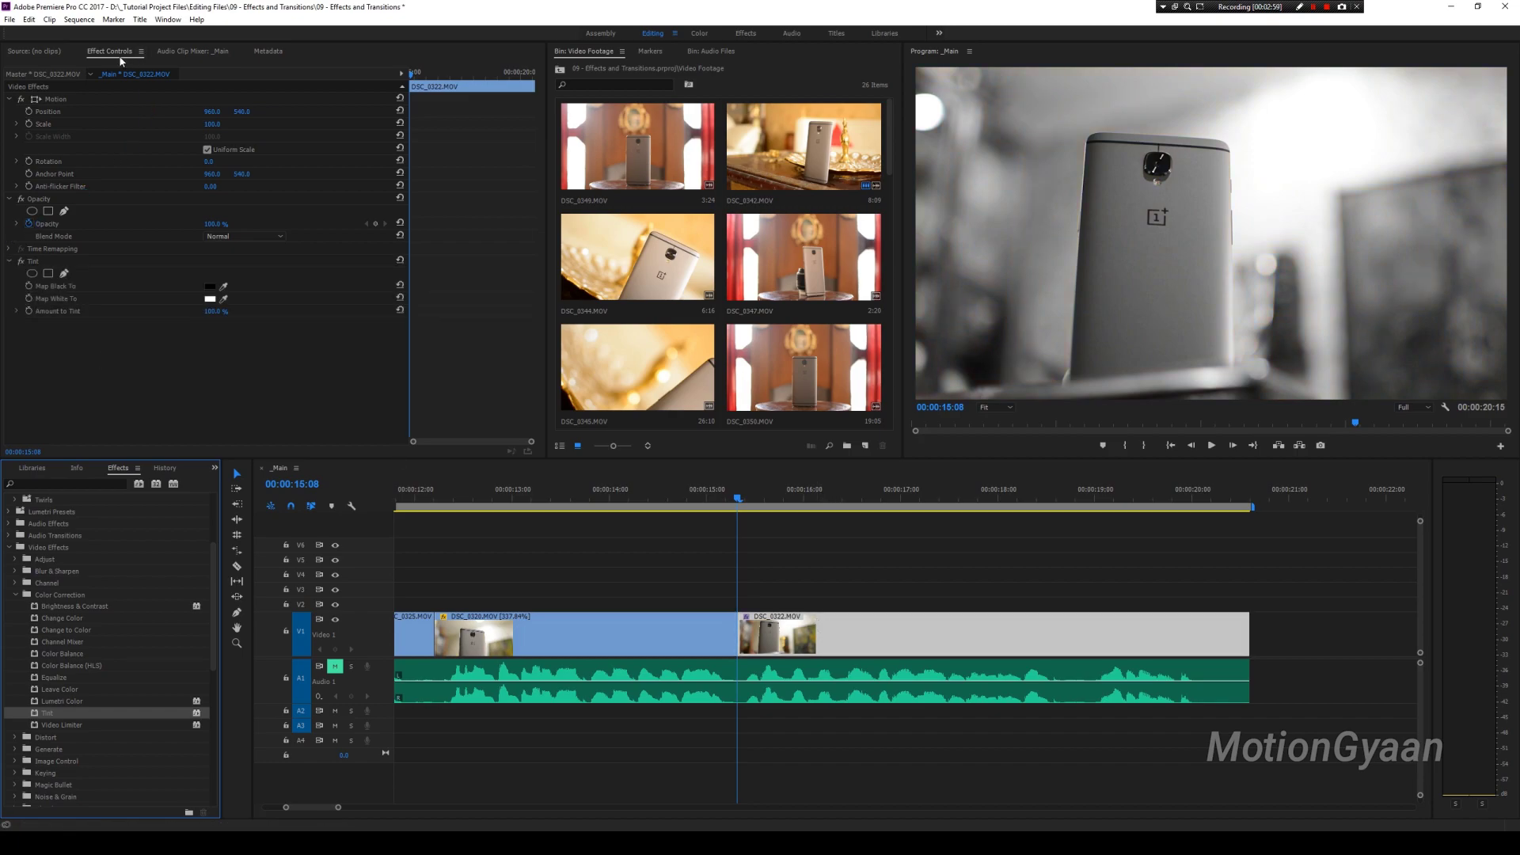
pyautogui.click(57, 56)
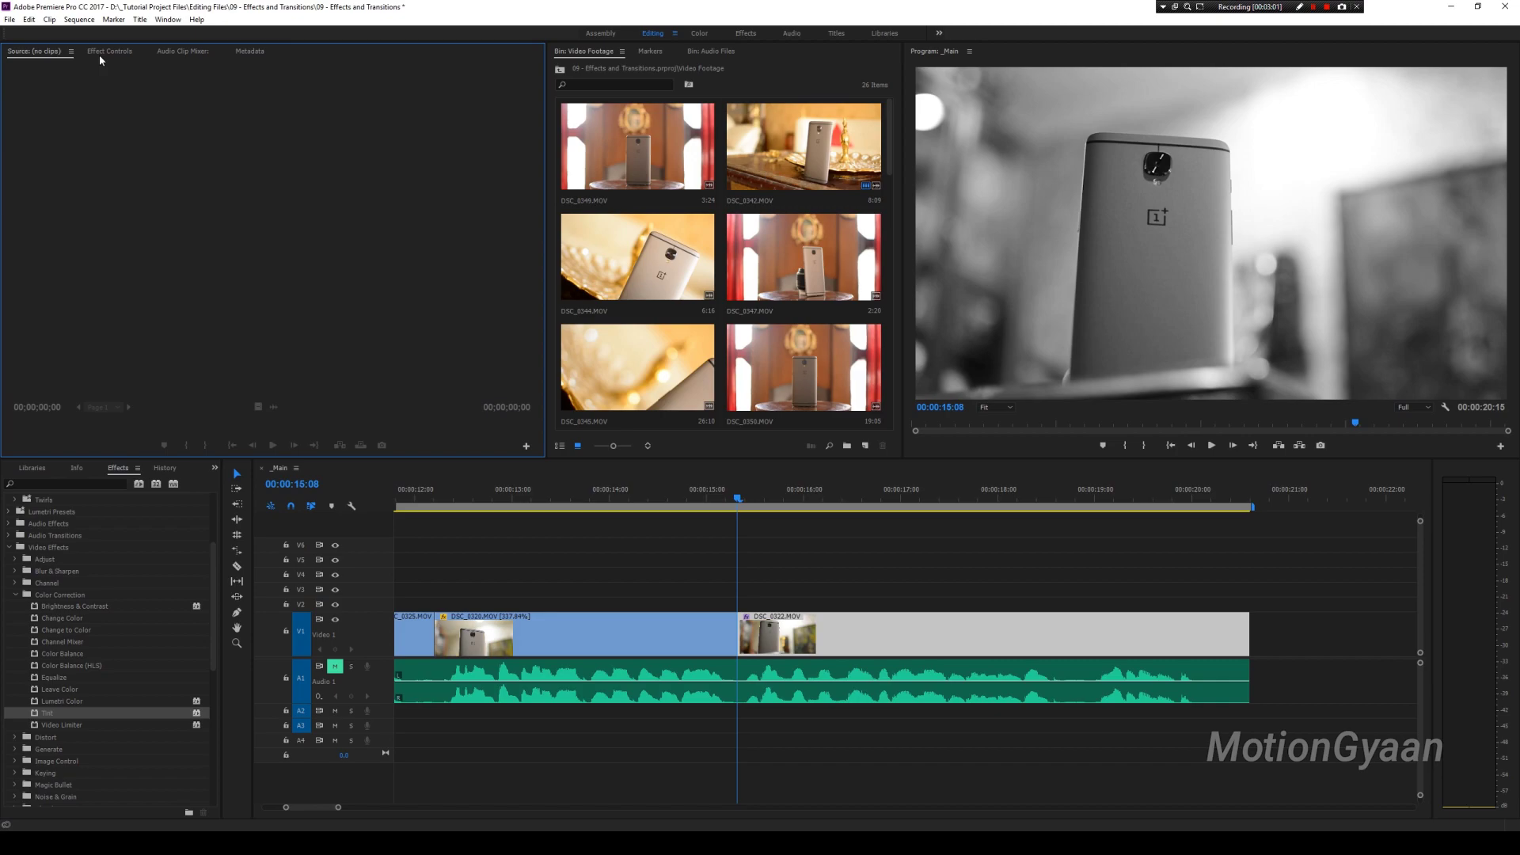
pyautogui.click(98, 54)
pyautogui.click(828, 602)
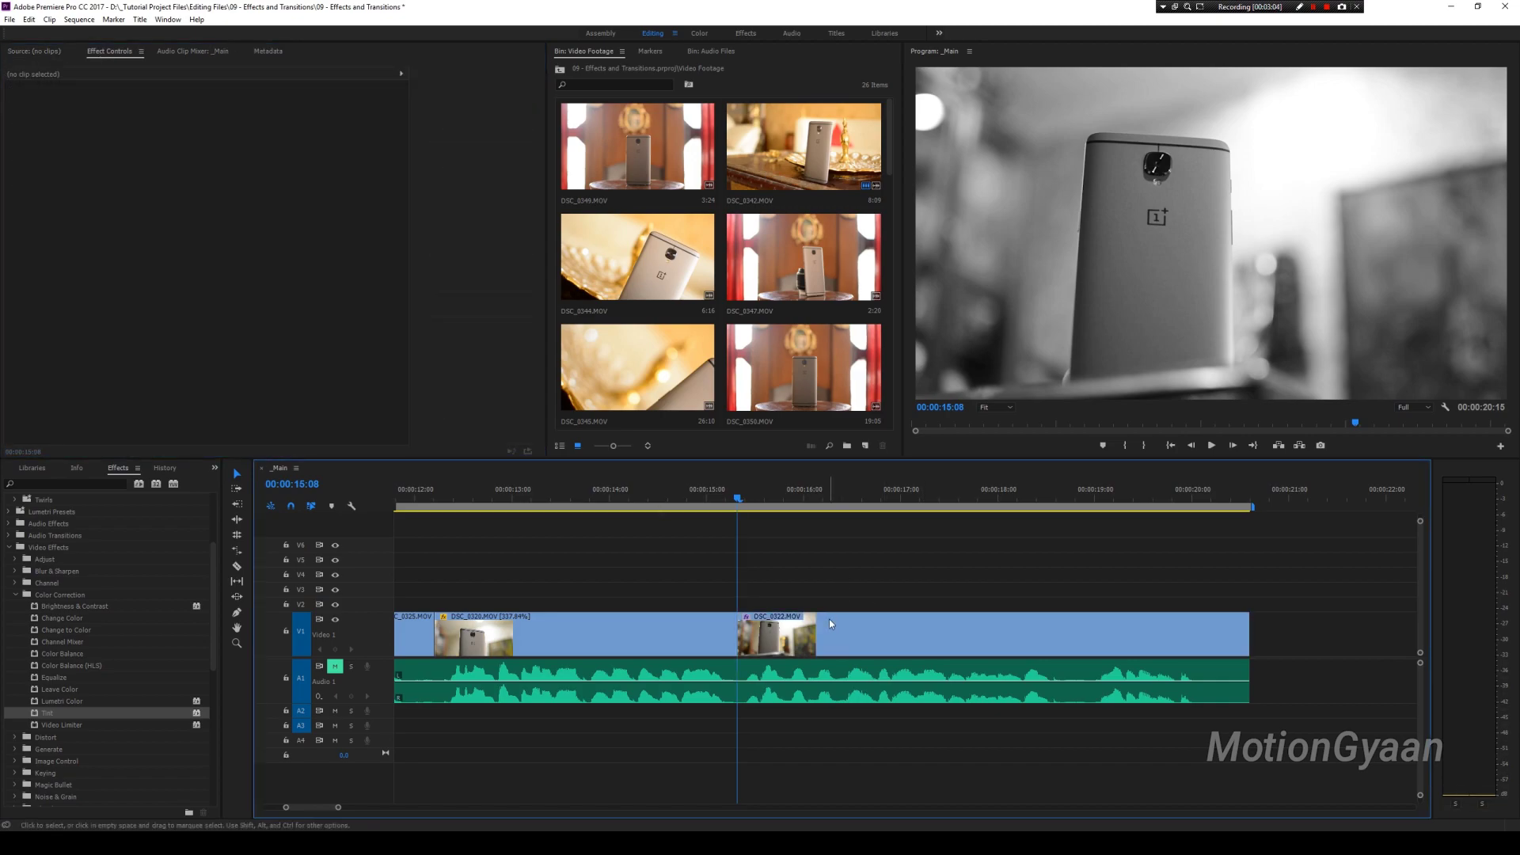
pyautogui.click(828, 618)
pyautogui.click(41, 260)
pyautogui.press('Delete')
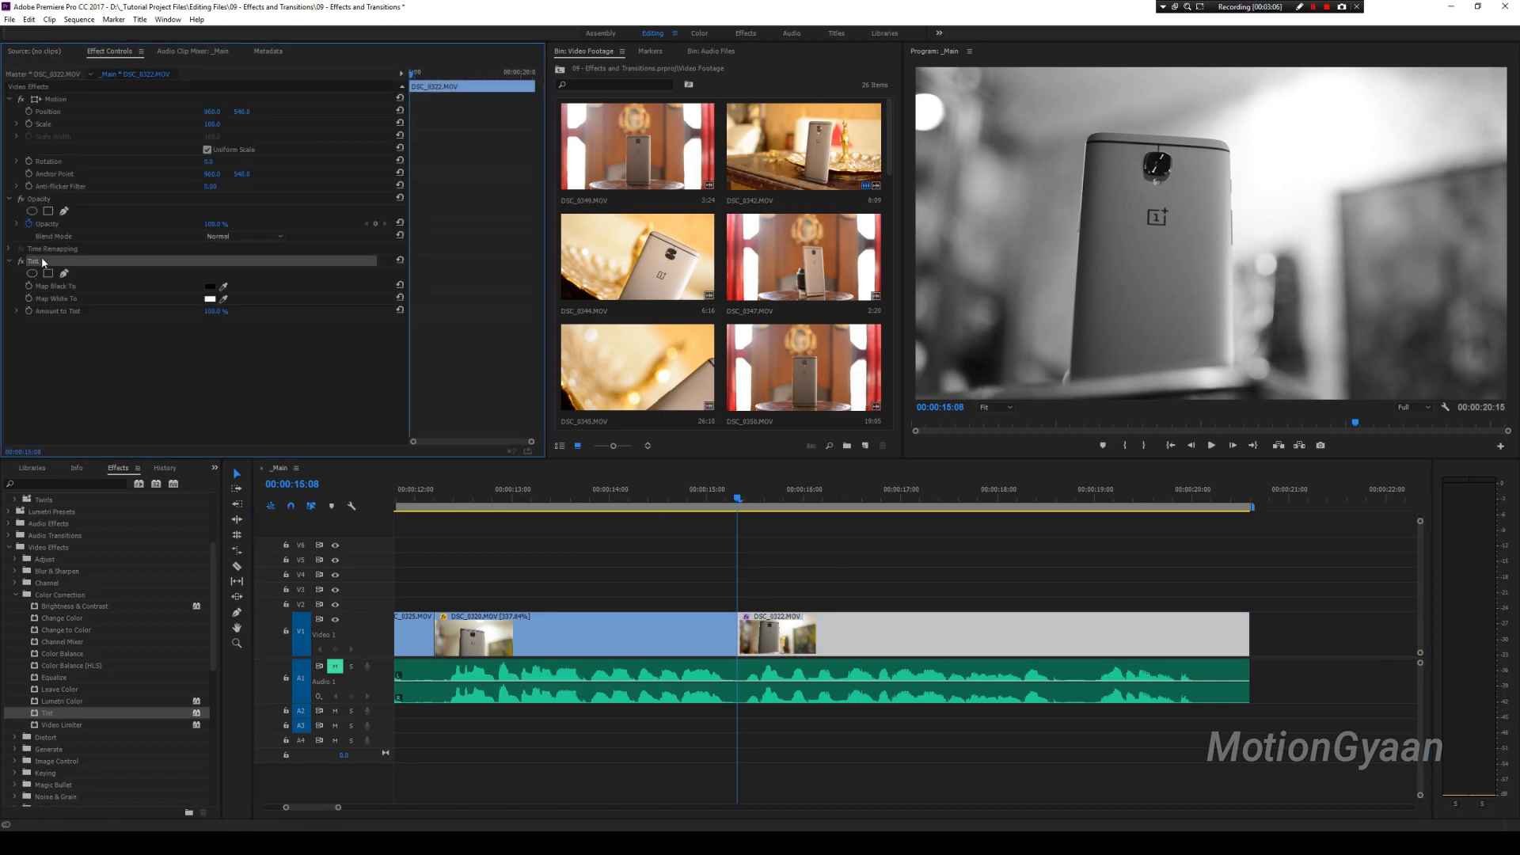
pyautogui.scroll(-2, 126, 648)
# Drop Cross Dissolve on the cut between DSC_0320 and DSC_0322
pyautogui.scroll(-3, 125, 649)
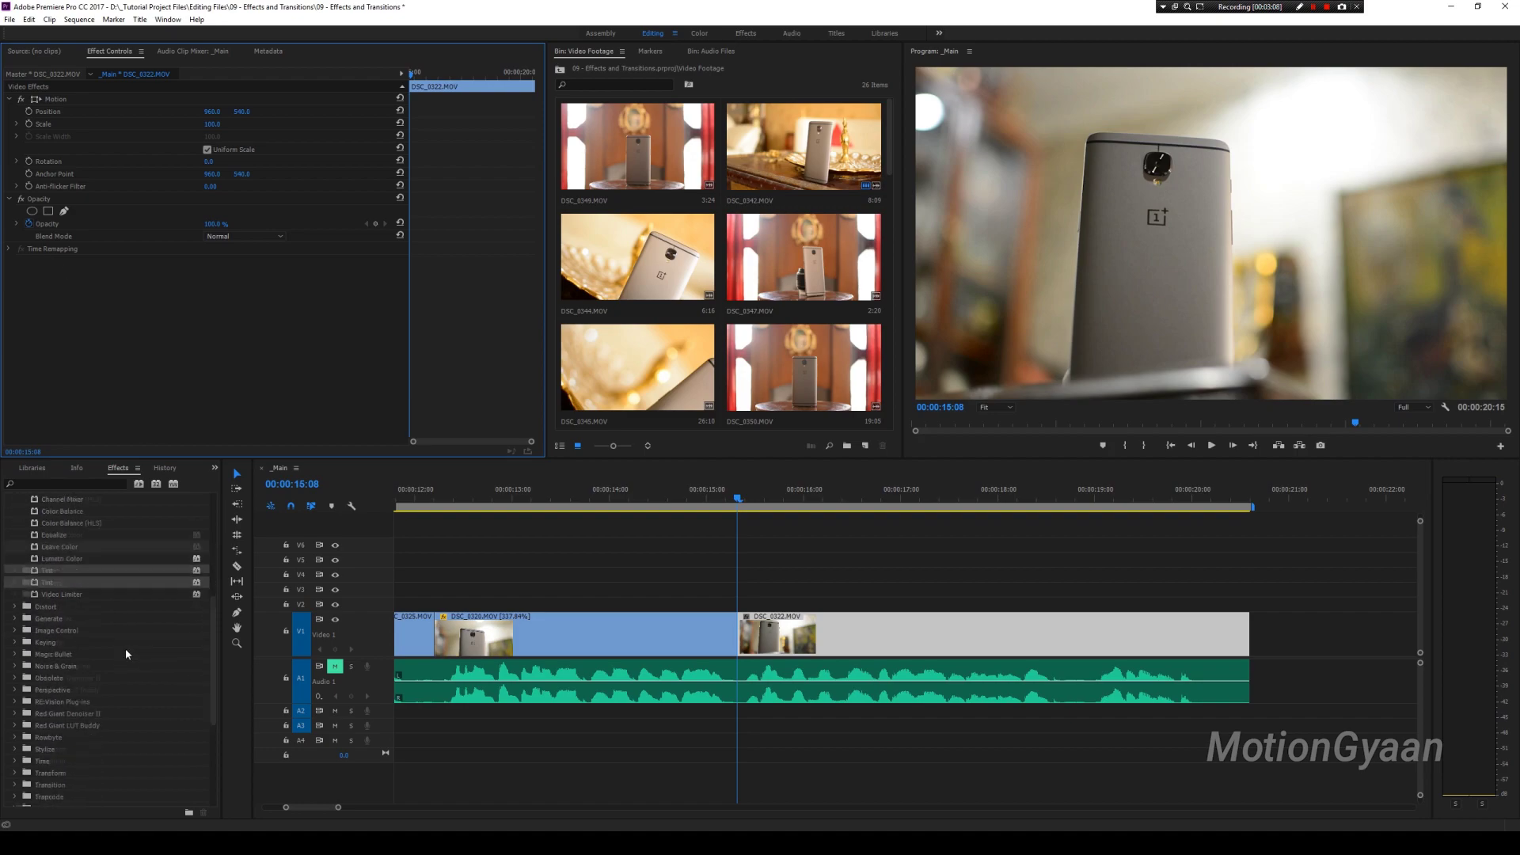
pyautogui.scroll(-2, 124, 647)
pyautogui.scroll(-2, 123, 647)
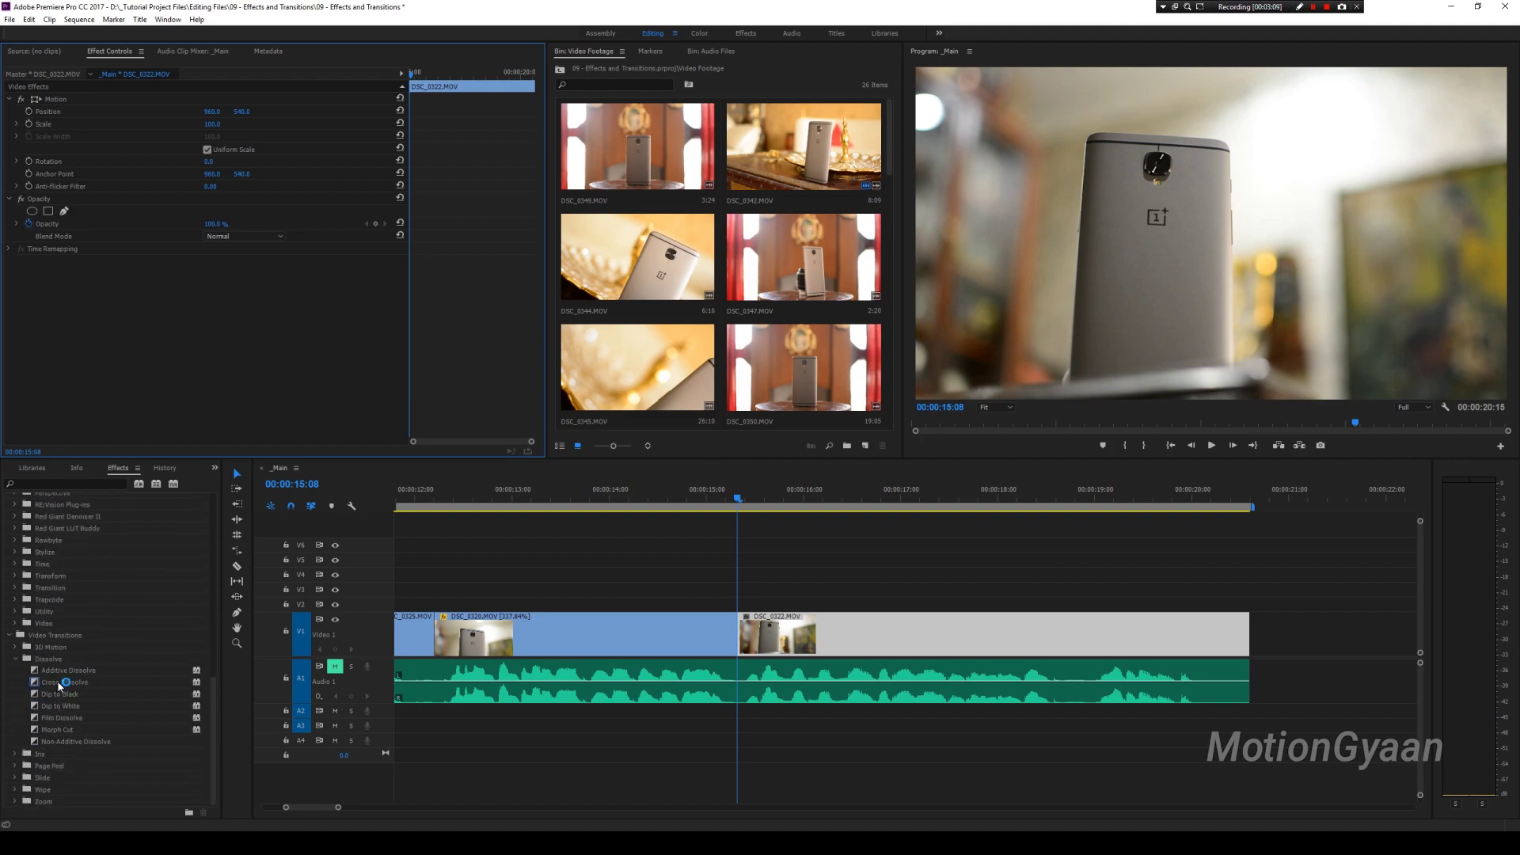
pyautogui.moveTo(60, 685); pyautogui.dragTo(740, 627)
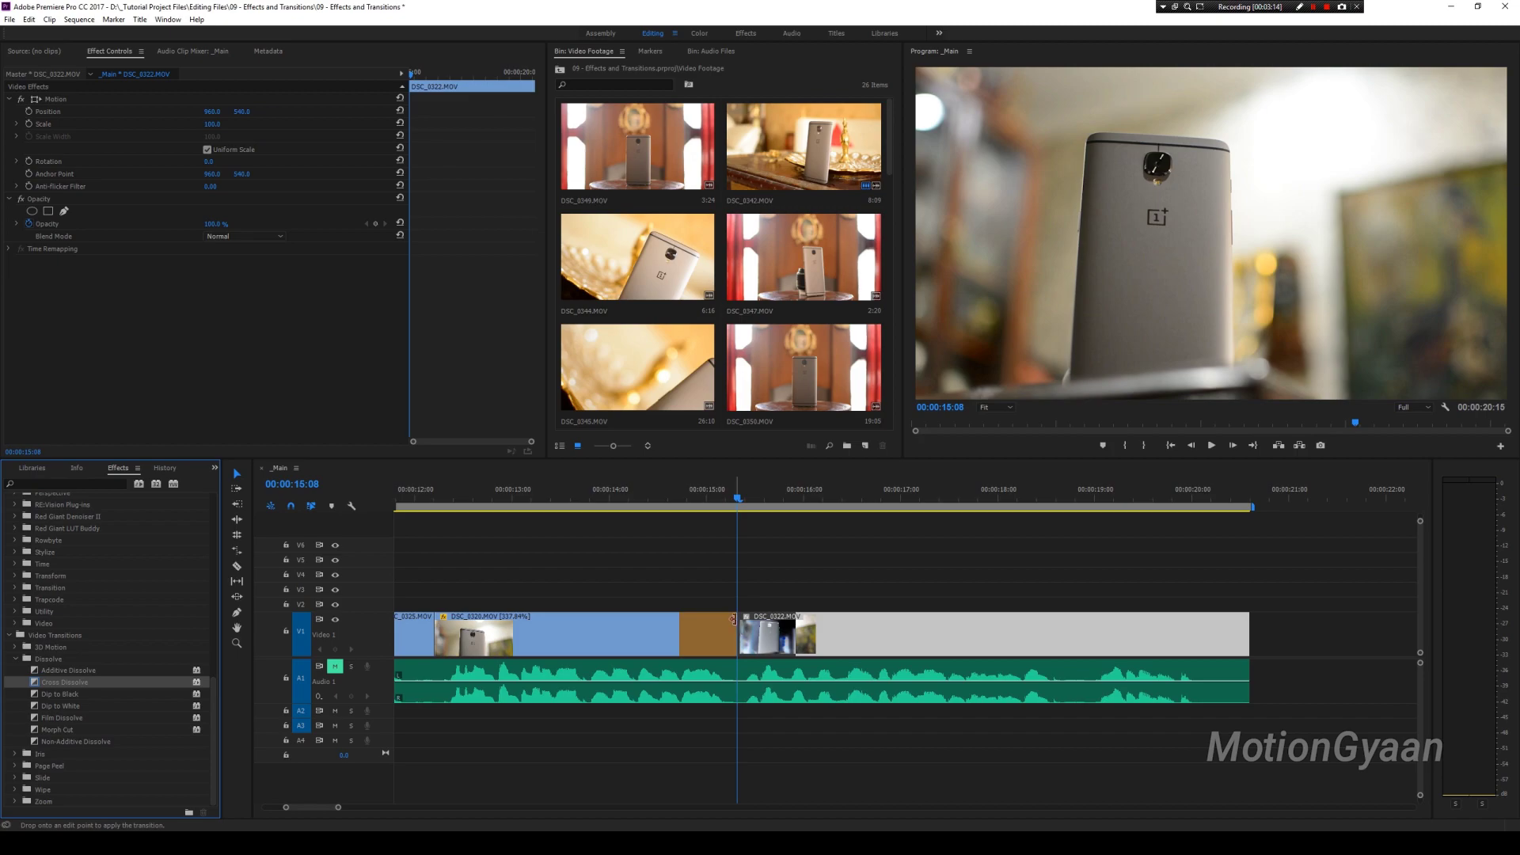
# Play the Cross Dissolve several times from about 14:12–14:18 and from 12:22
pyautogui.moveTo(661, 499); pyautogui.dragTo(682, 502)
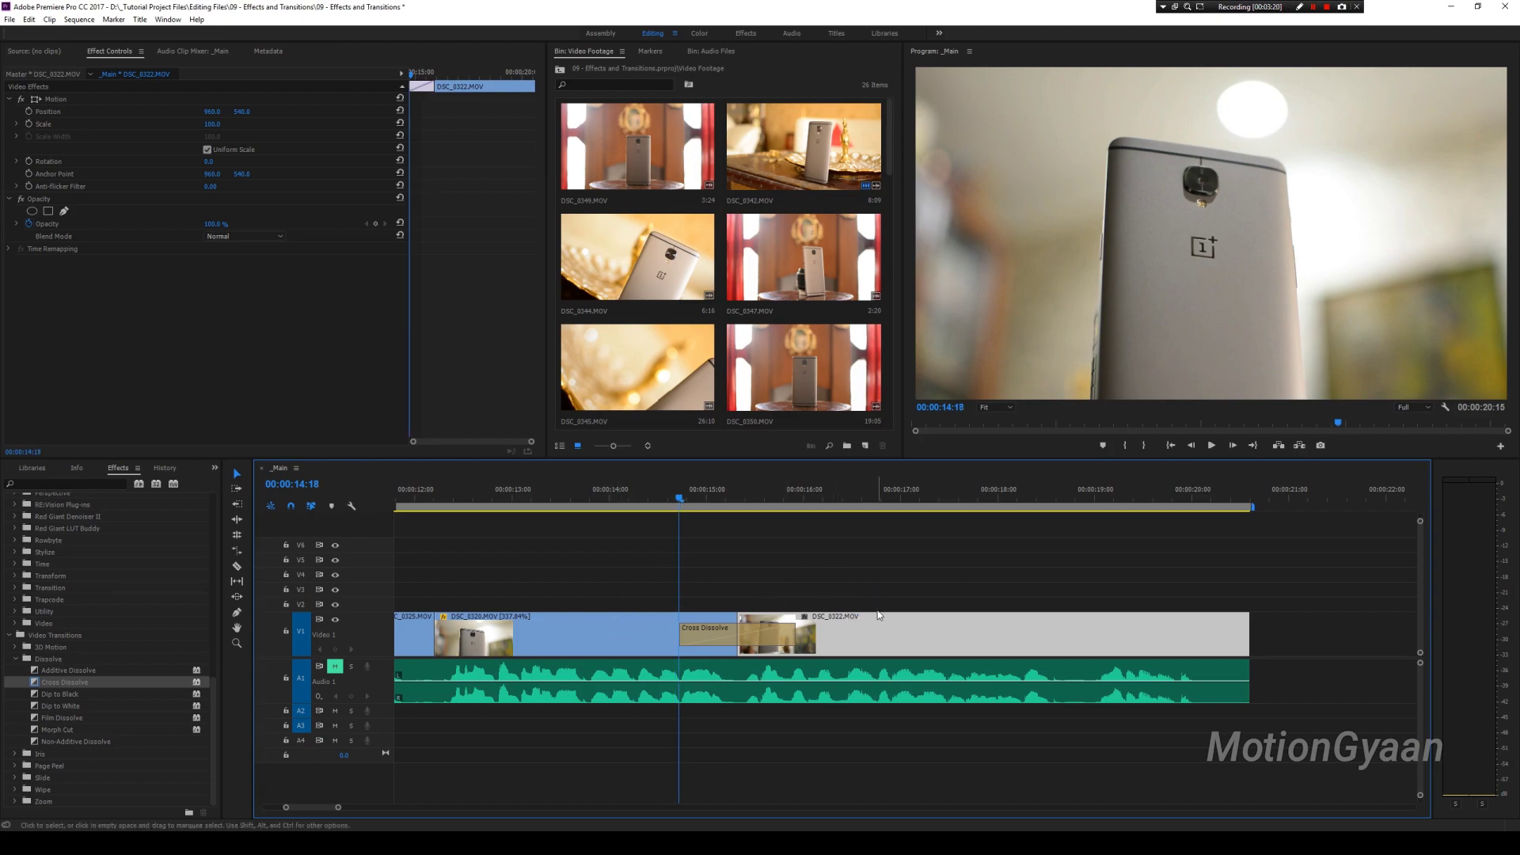
pyautogui.click(849, 559)
pyautogui.press('space')
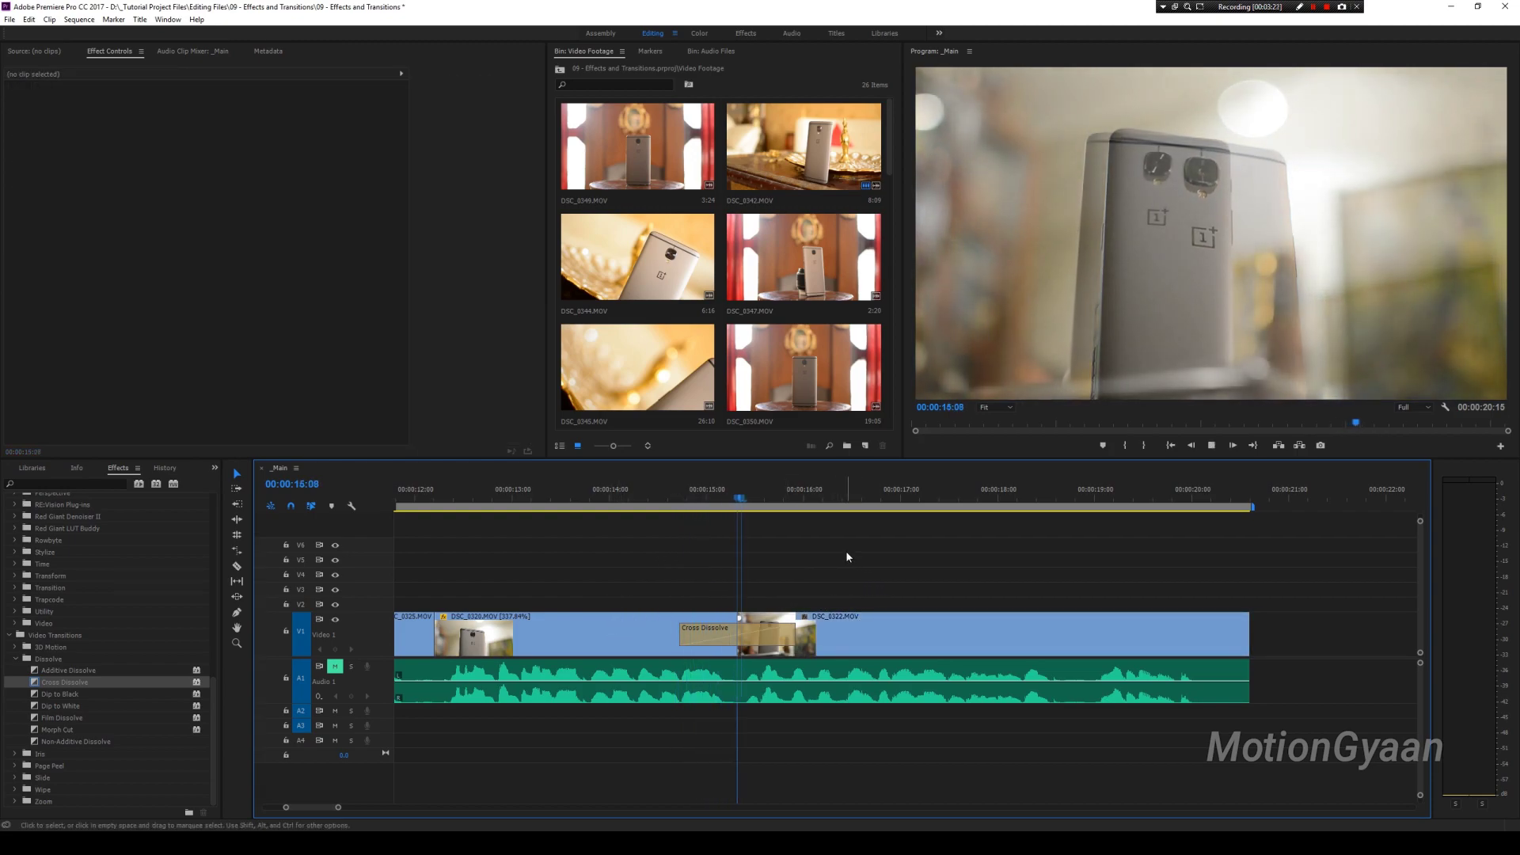
pyautogui.click(661, 502)
pyautogui.press('space')
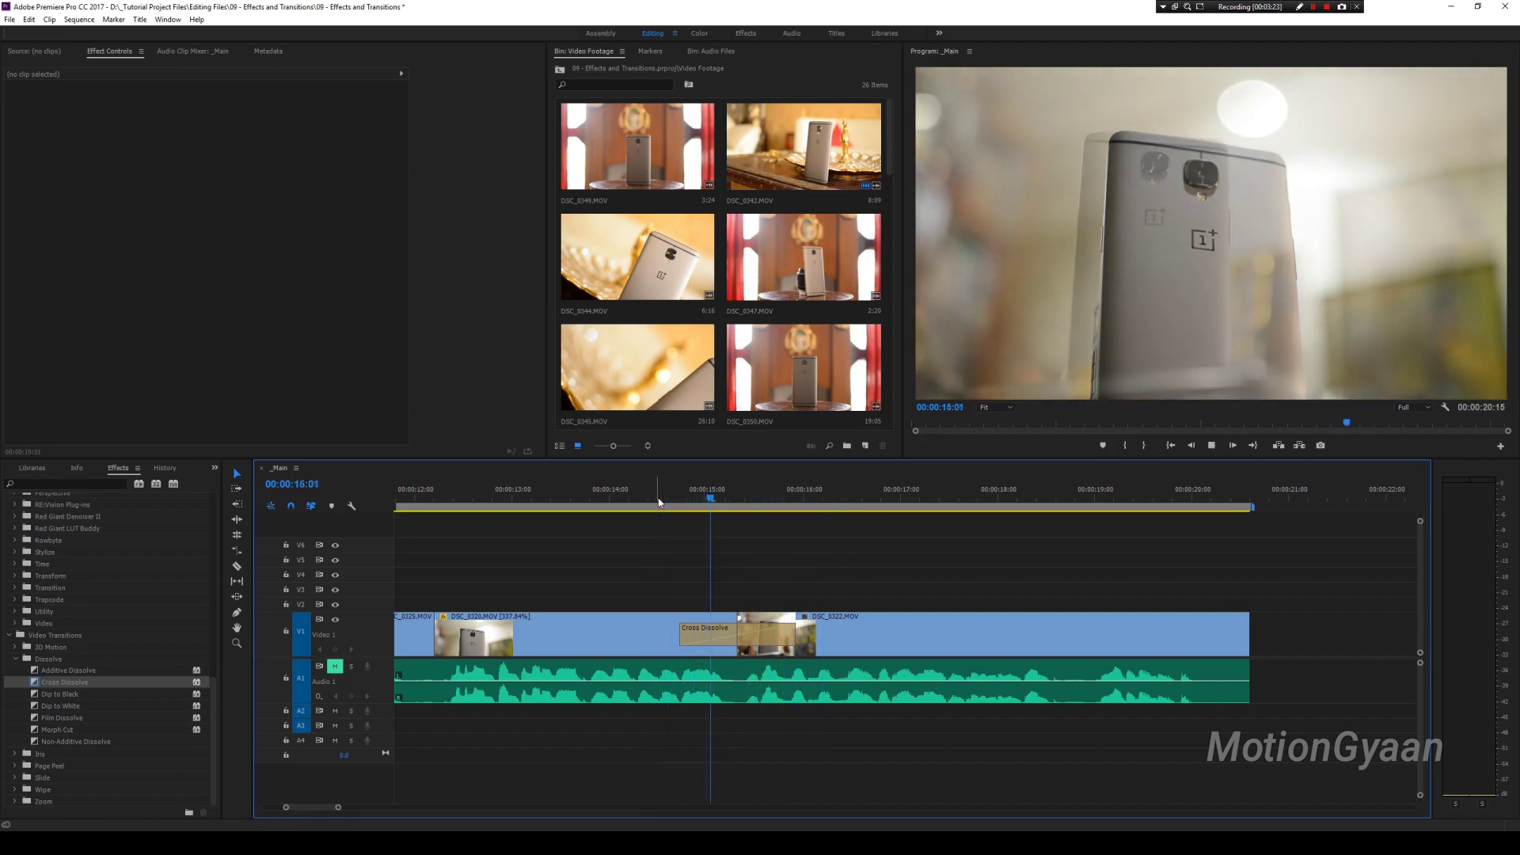
pyautogui.click(659, 502)
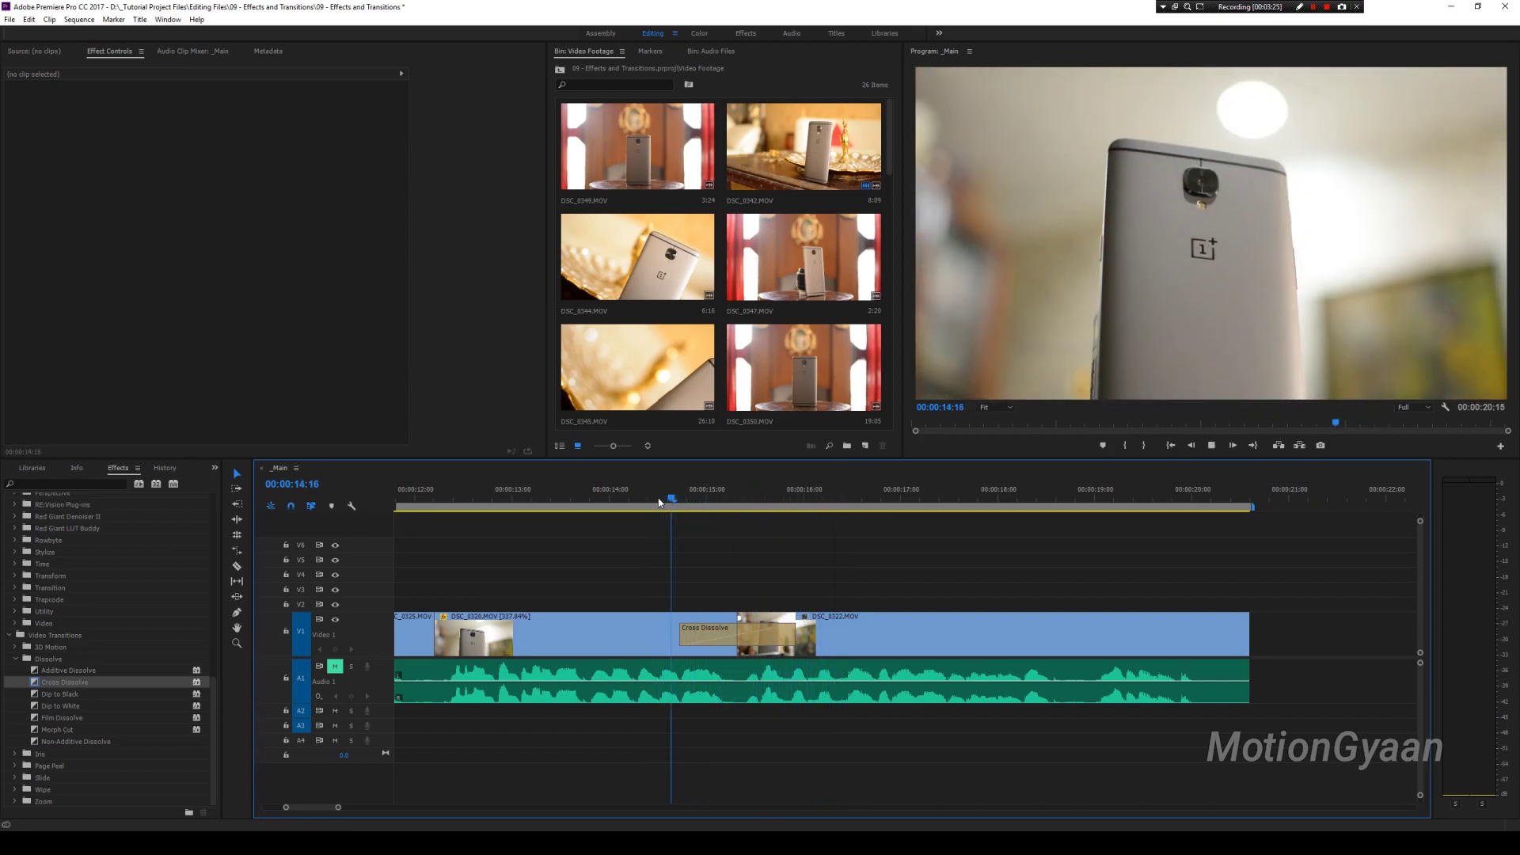
pyautogui.press('space')
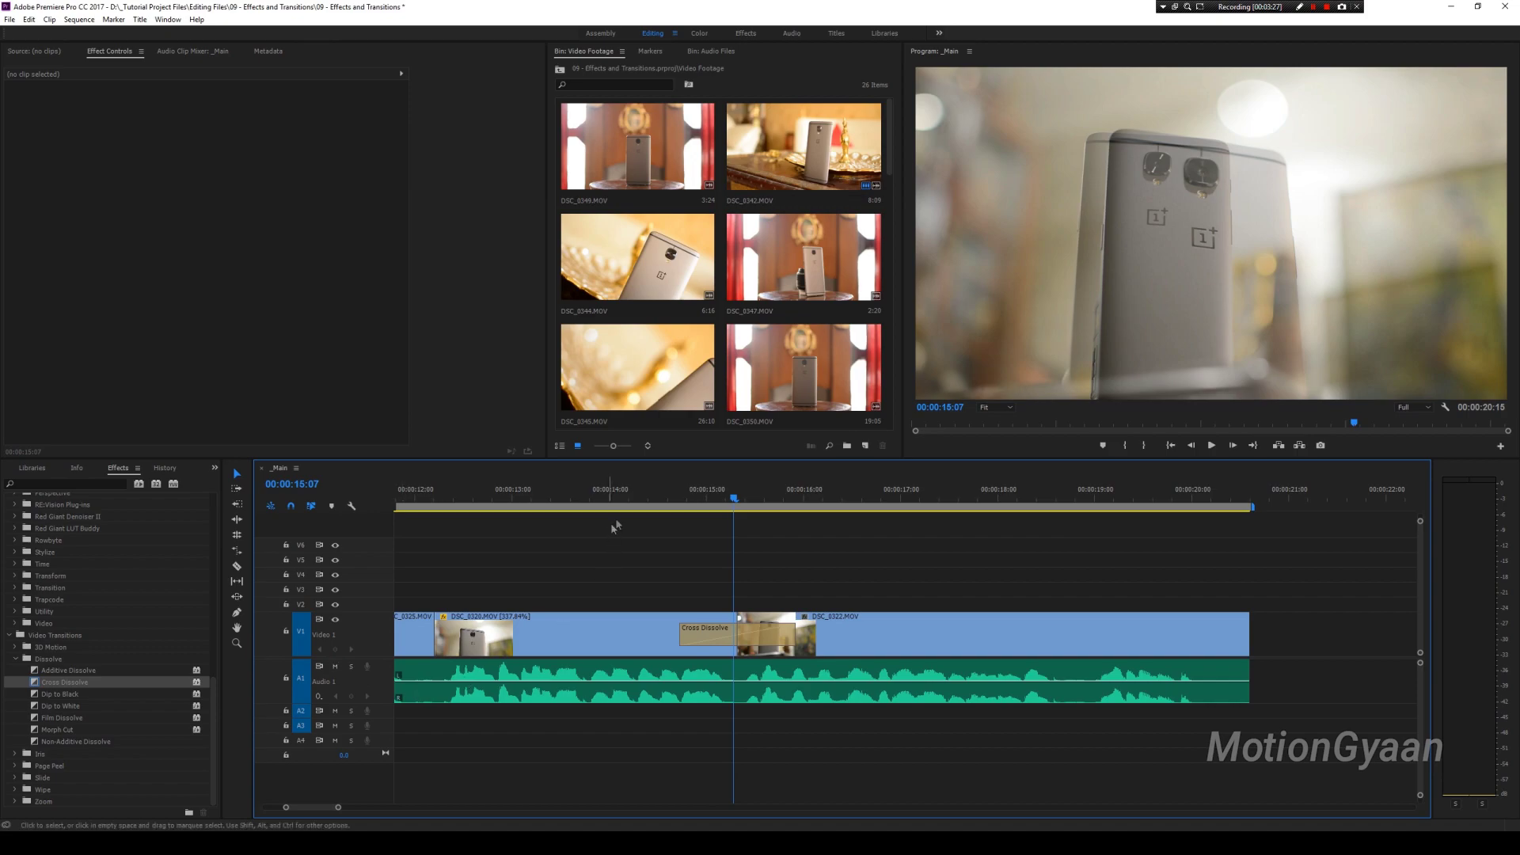
pyautogui.moveTo(610, 499); pyautogui.dragTo(509, 494)
pyautogui.press('space')
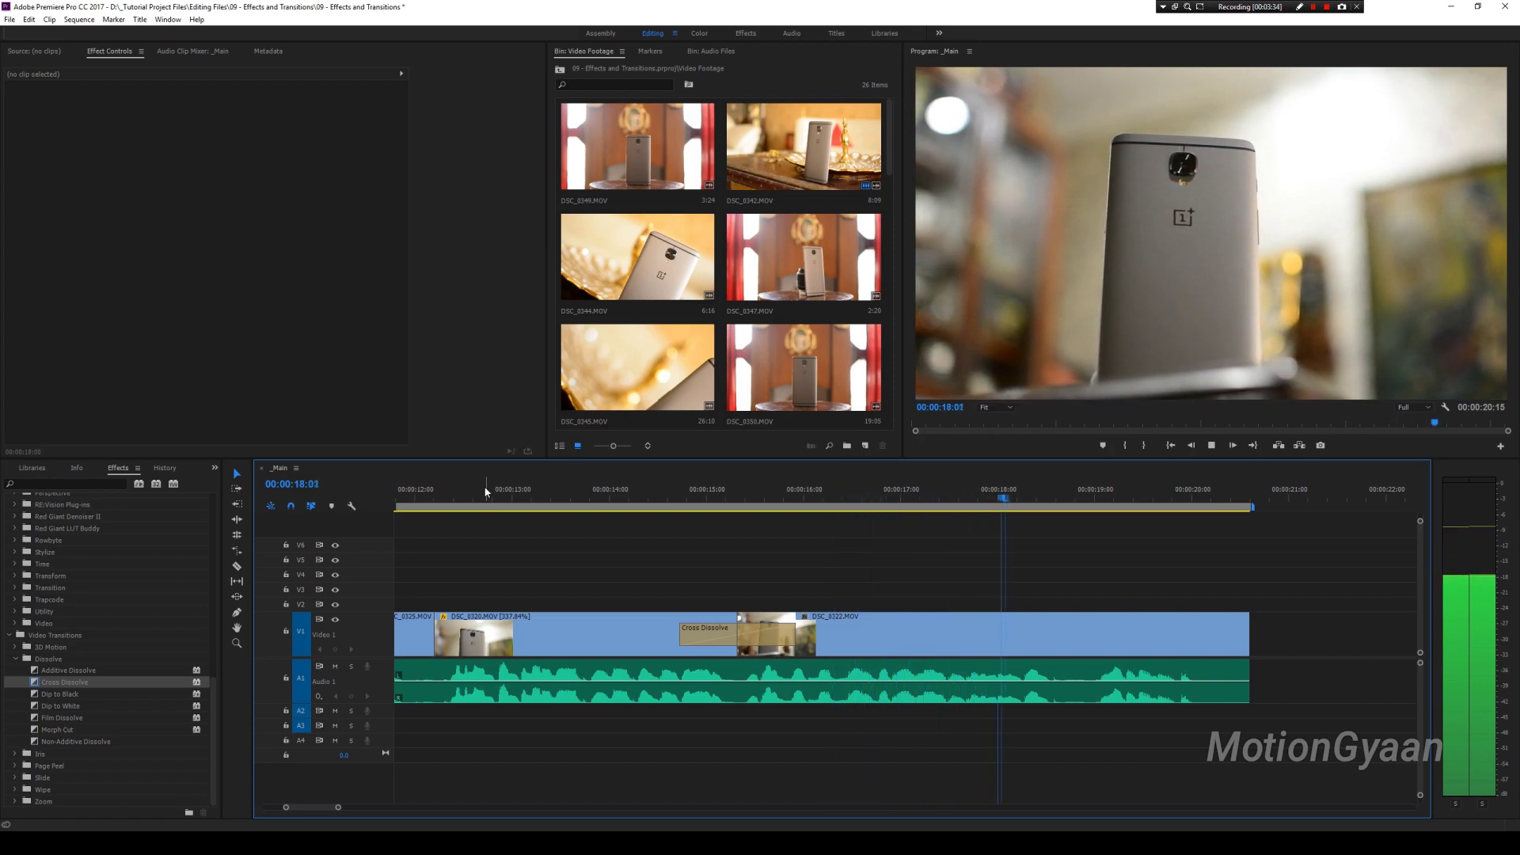
pyautogui.press('space')
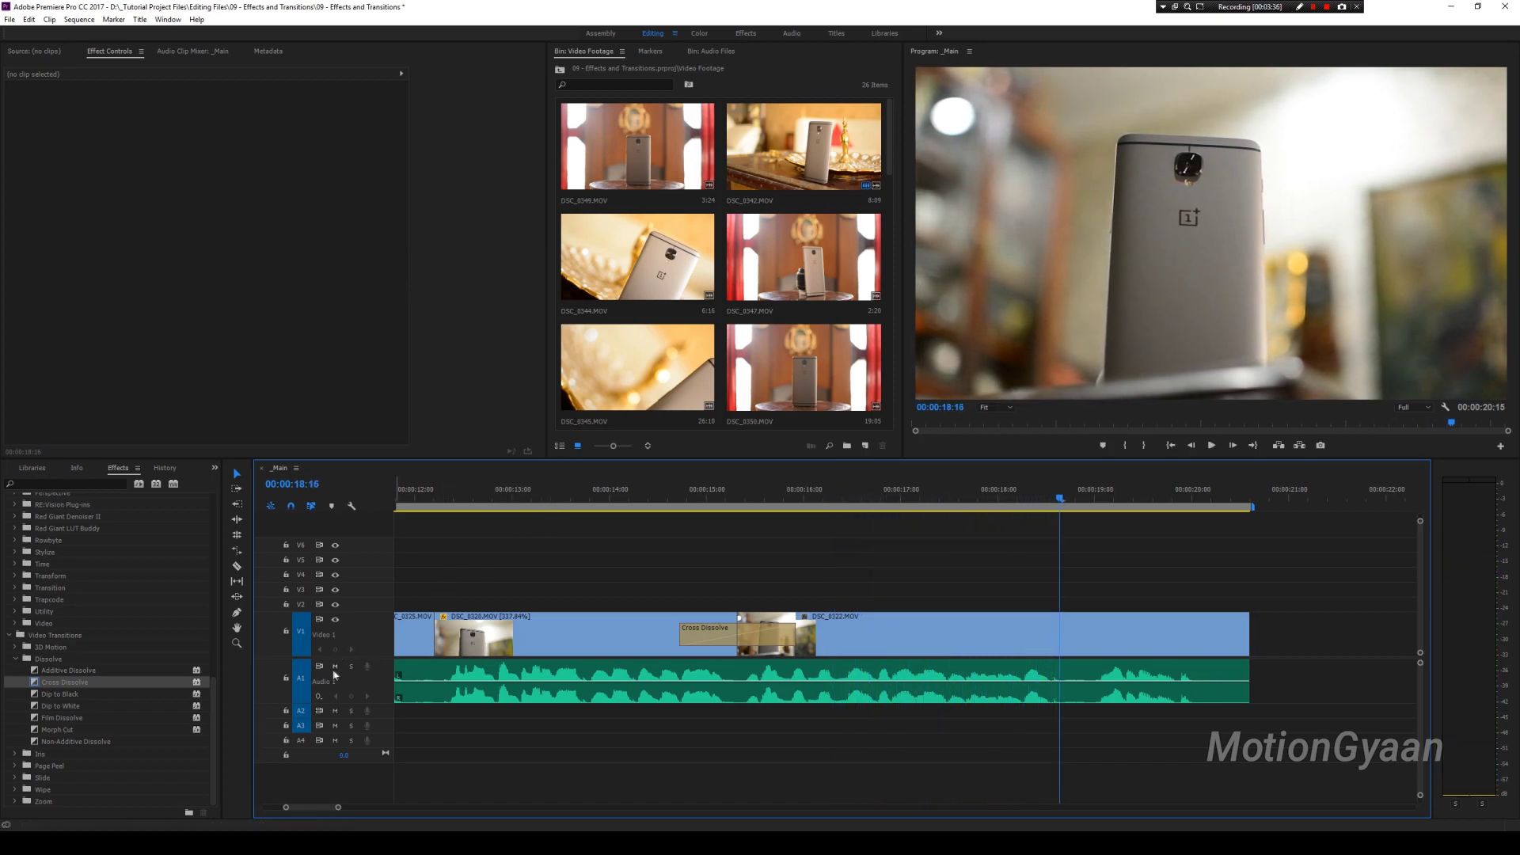
# Mute audio track A1 and replay the dissolve from about 15:00
pyautogui.click(335, 666)
pyautogui.moveTo(702, 499); pyautogui.dragTo(667, 504)
pyautogui.press('space')
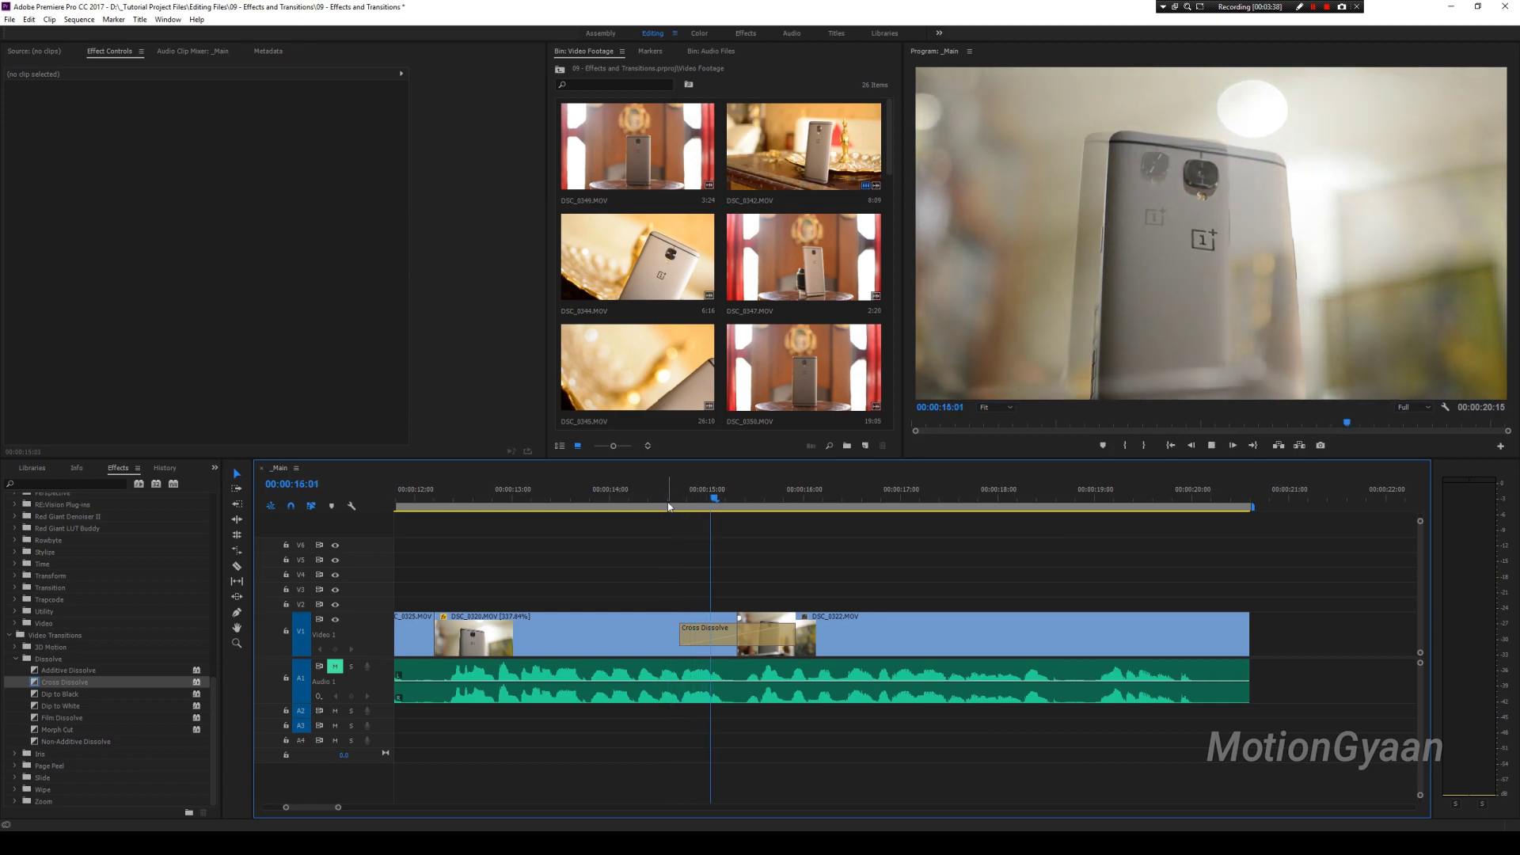
pyautogui.press('space')
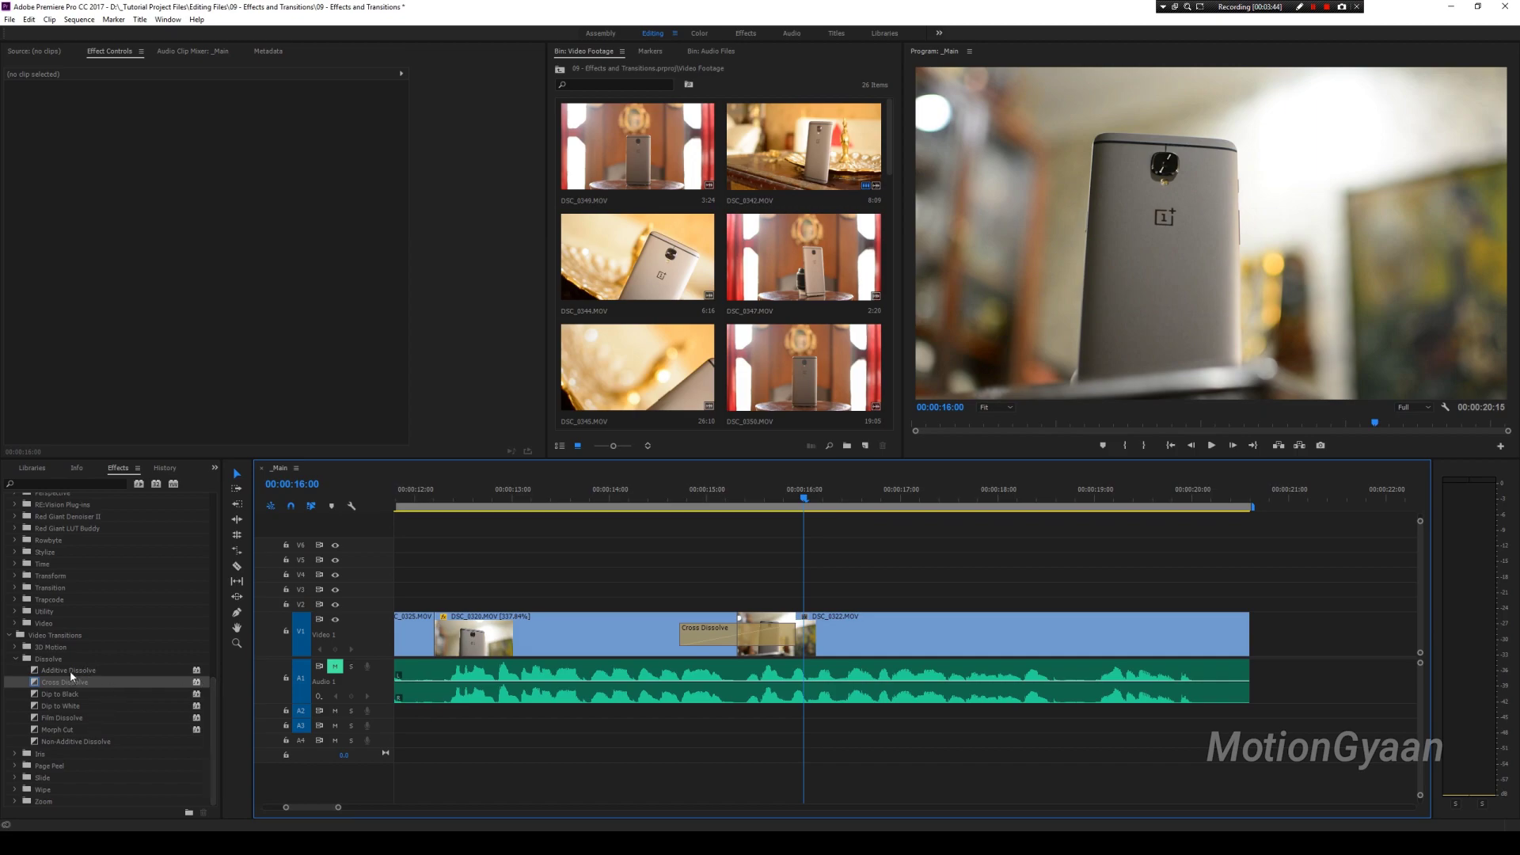
pyautogui.moveTo(70, 671)
pyautogui.mouseDown()
pyautogui.moveTo(743, 654)
pyautogui.moveTo(263, 684)
pyautogui.mouseUp()
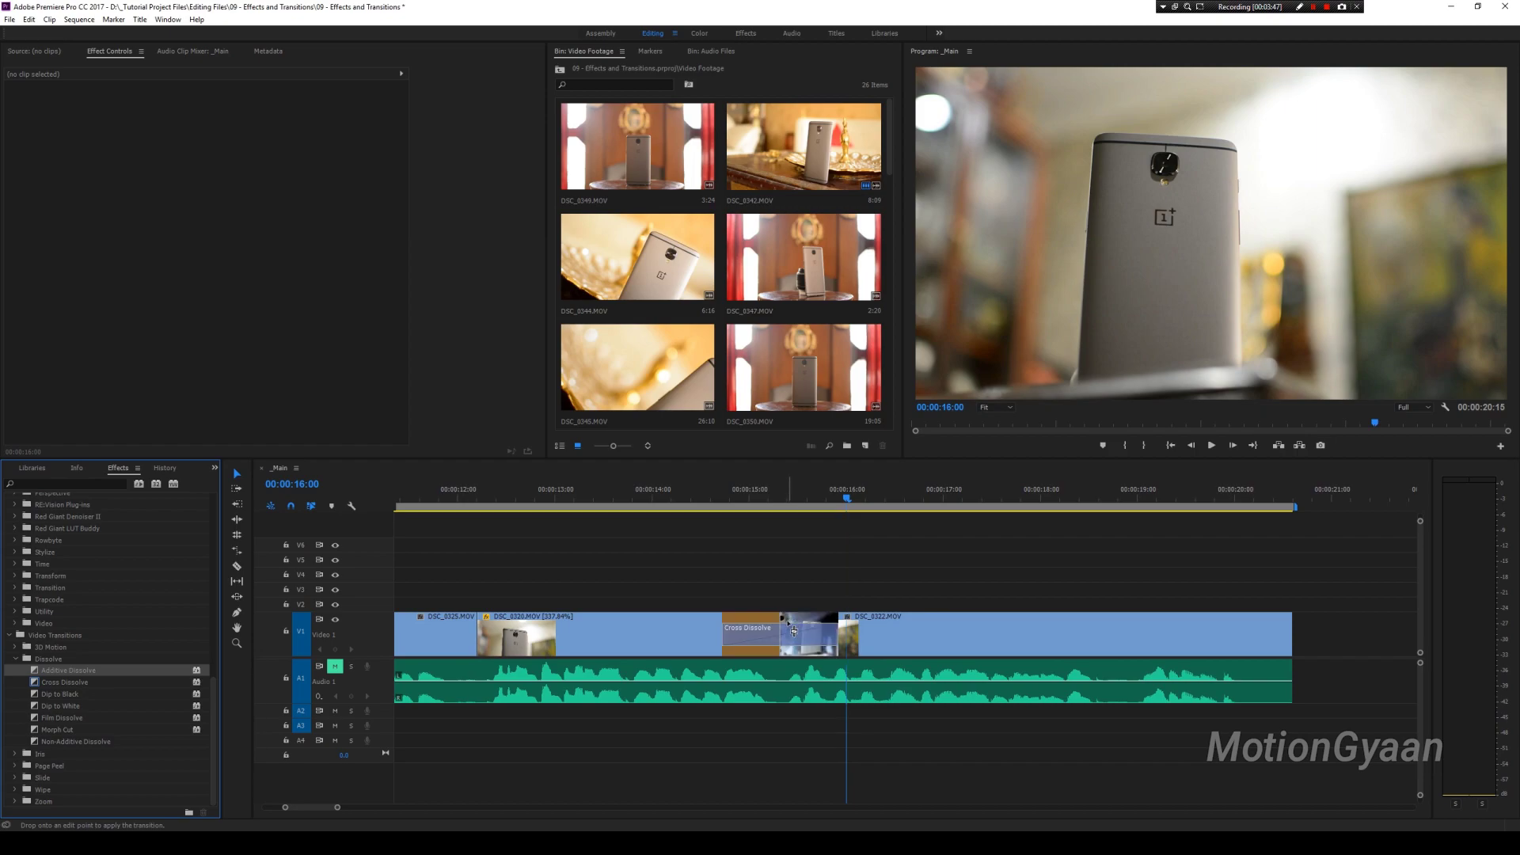
pyautogui.moveTo(85, 673); pyautogui.dragTo(752, 634)
pyautogui.moveTo(678, 500); pyautogui.dragTo(621, 501)
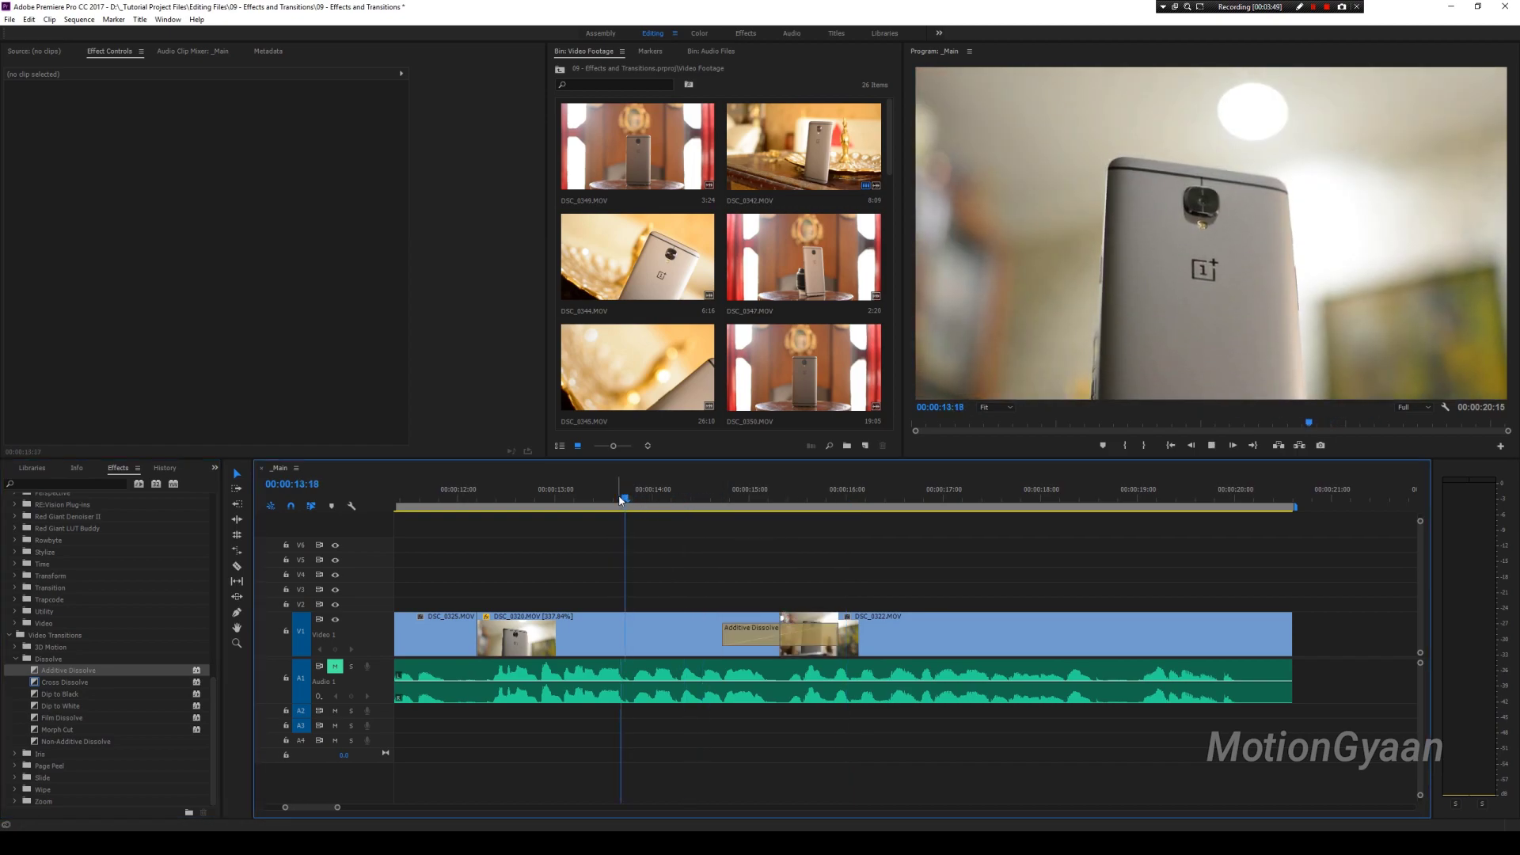
pyautogui.press('space')
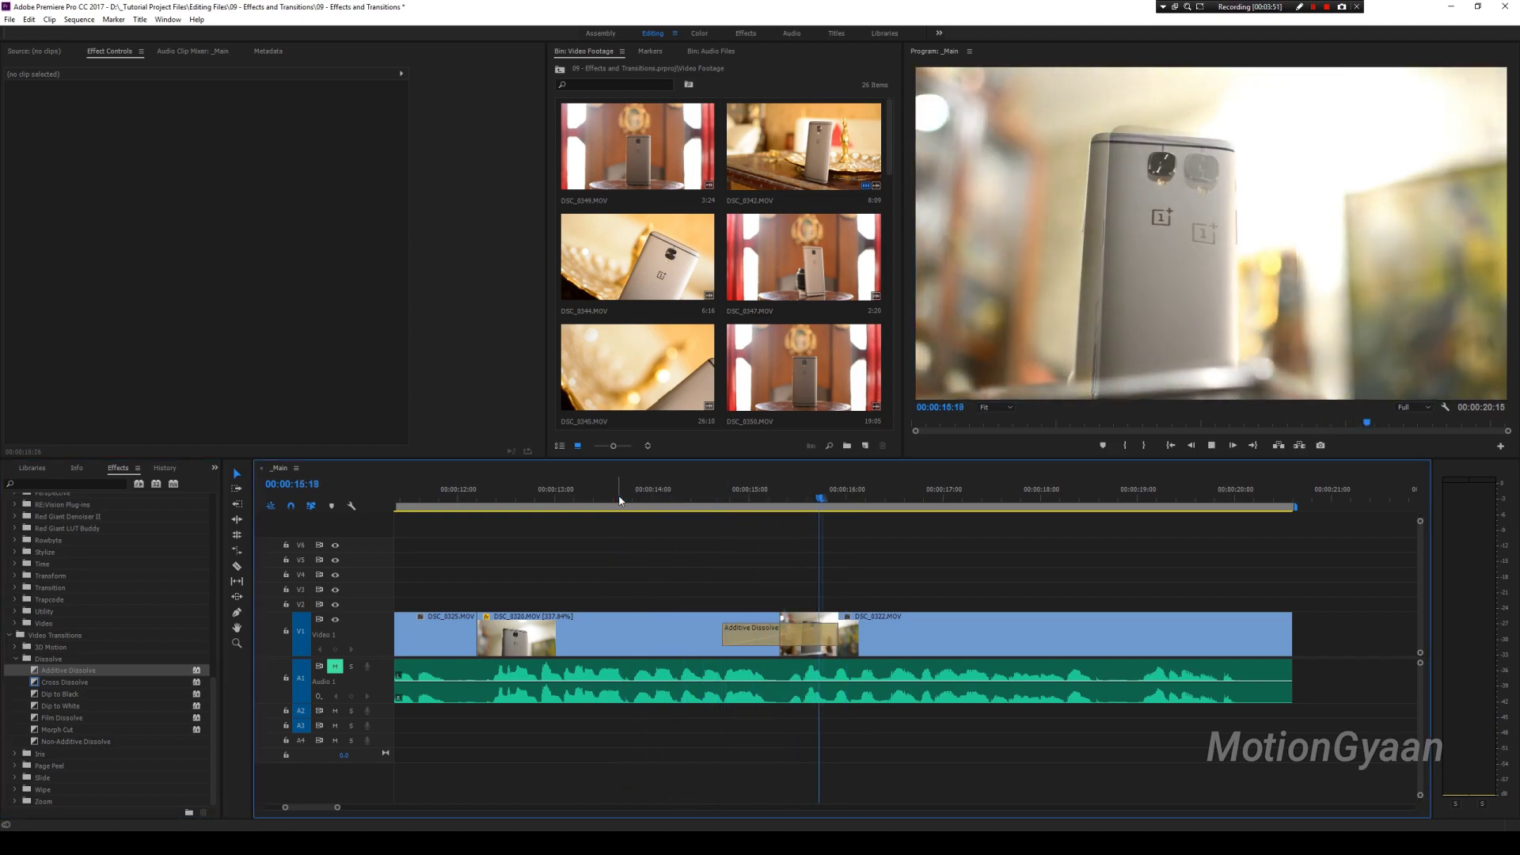
pyautogui.press('space')
pyautogui.click(700, 494)
pyautogui.press('space')
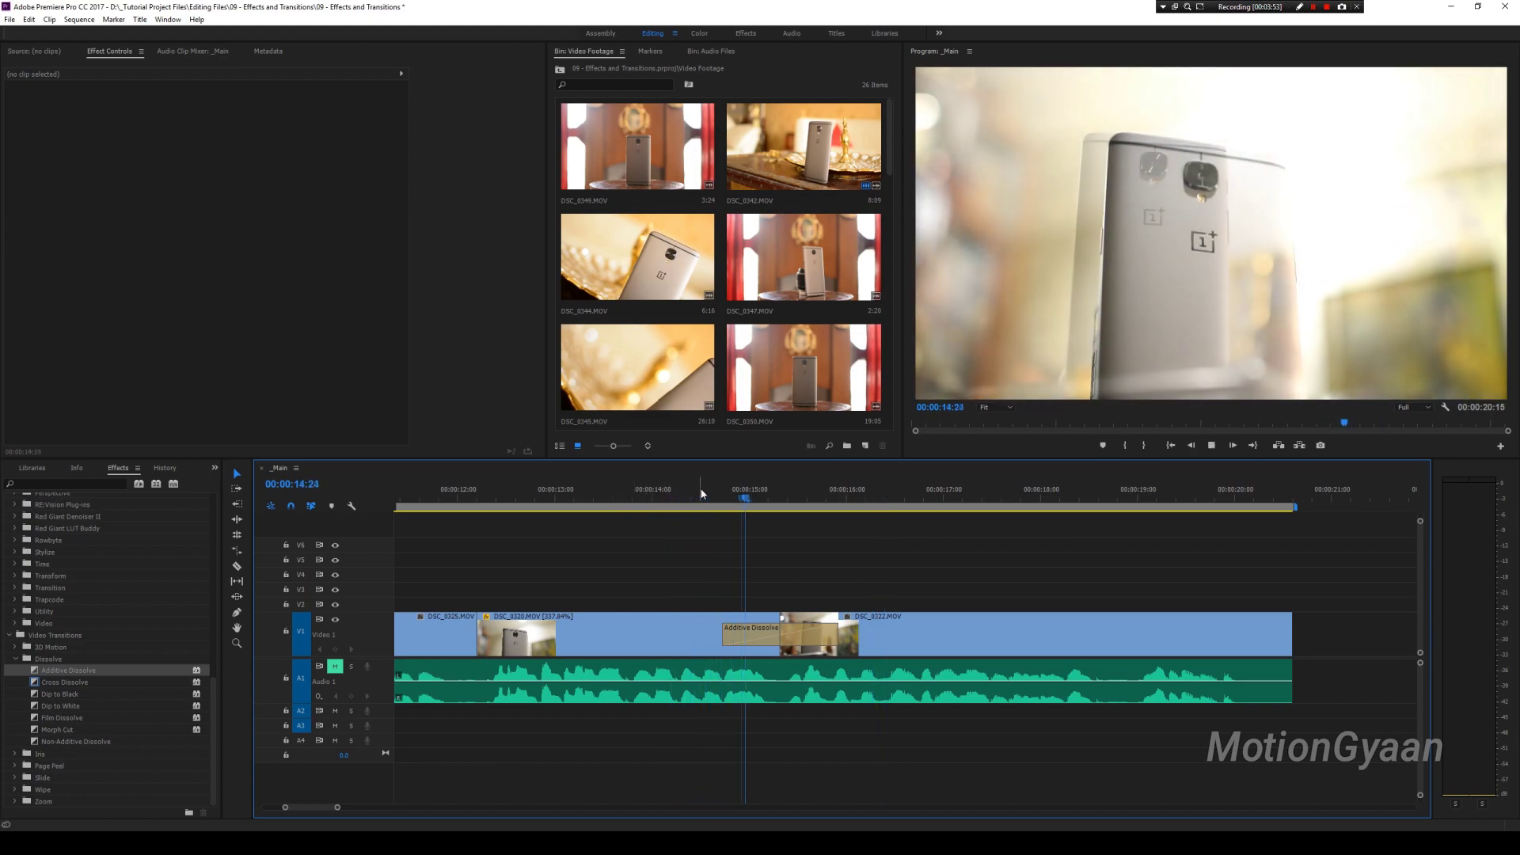
pyautogui.moveTo(700, 494); pyautogui.dragTo(669, 500)
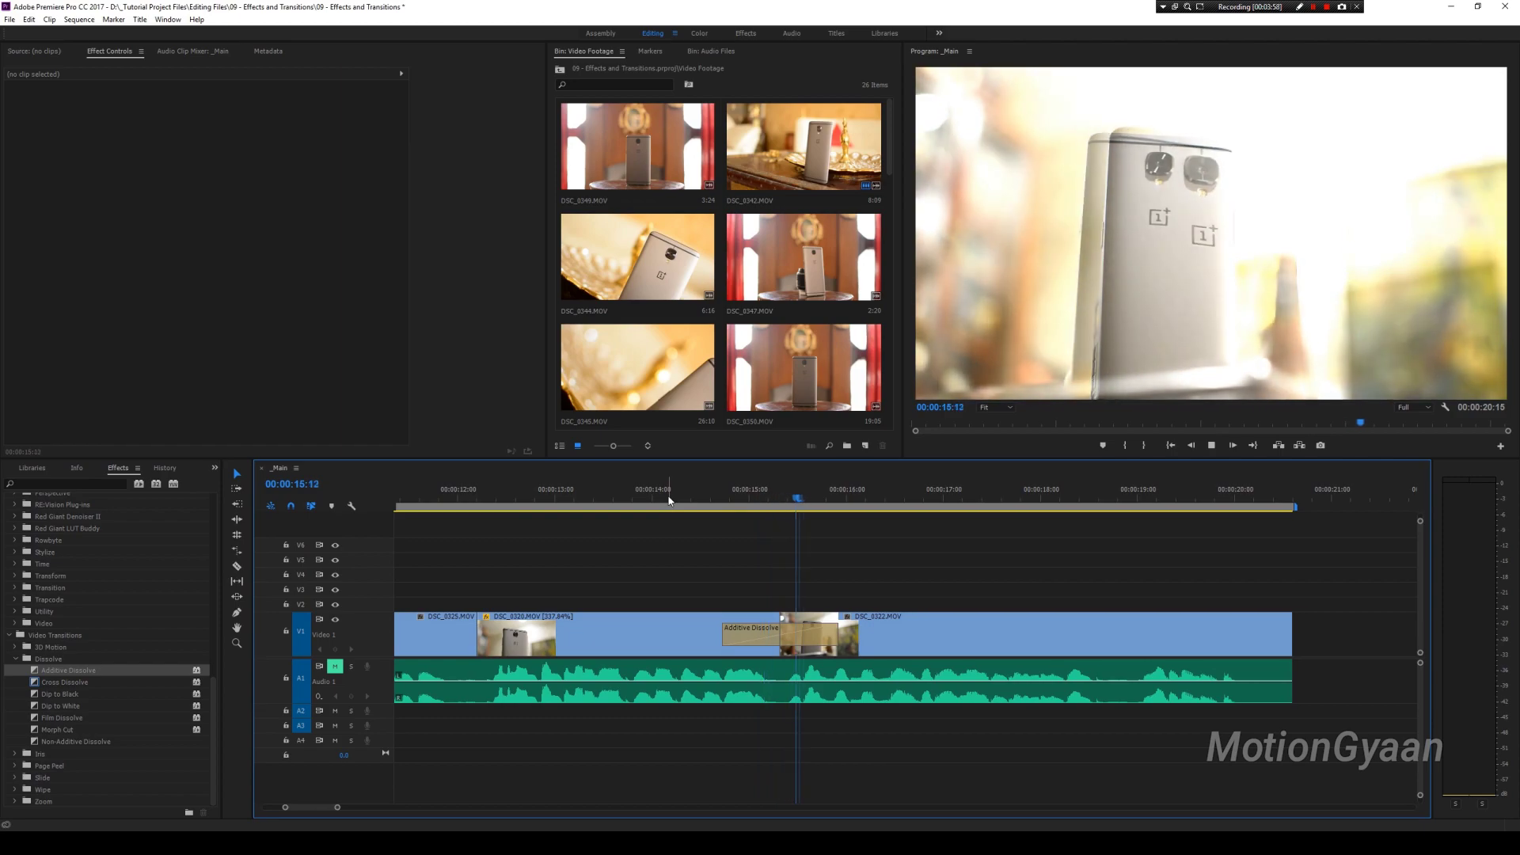
pyautogui.press('space')
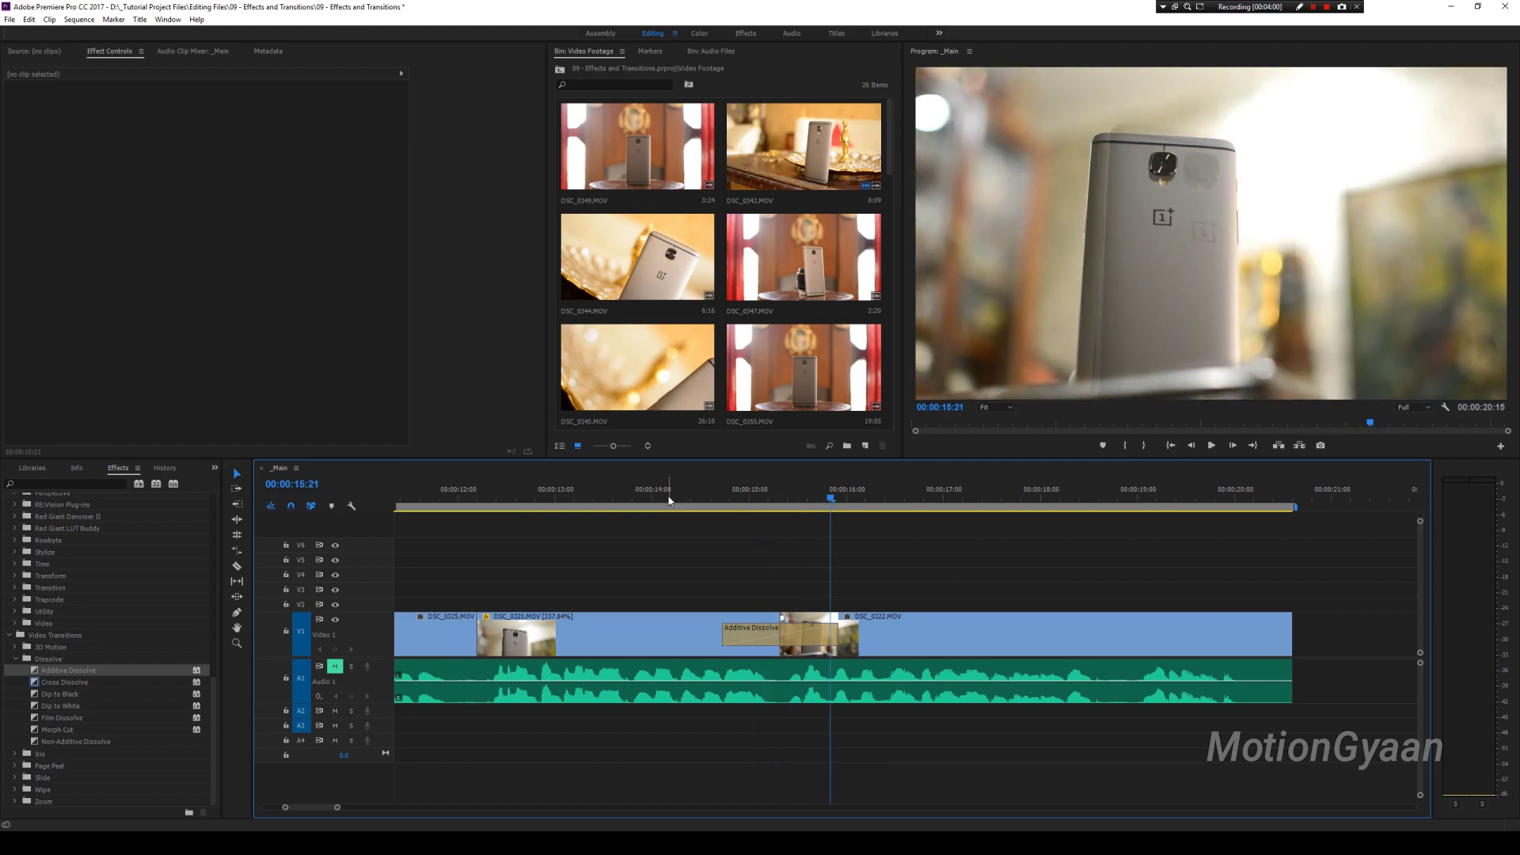
pyautogui.click(668, 500)
pyautogui.press('space')
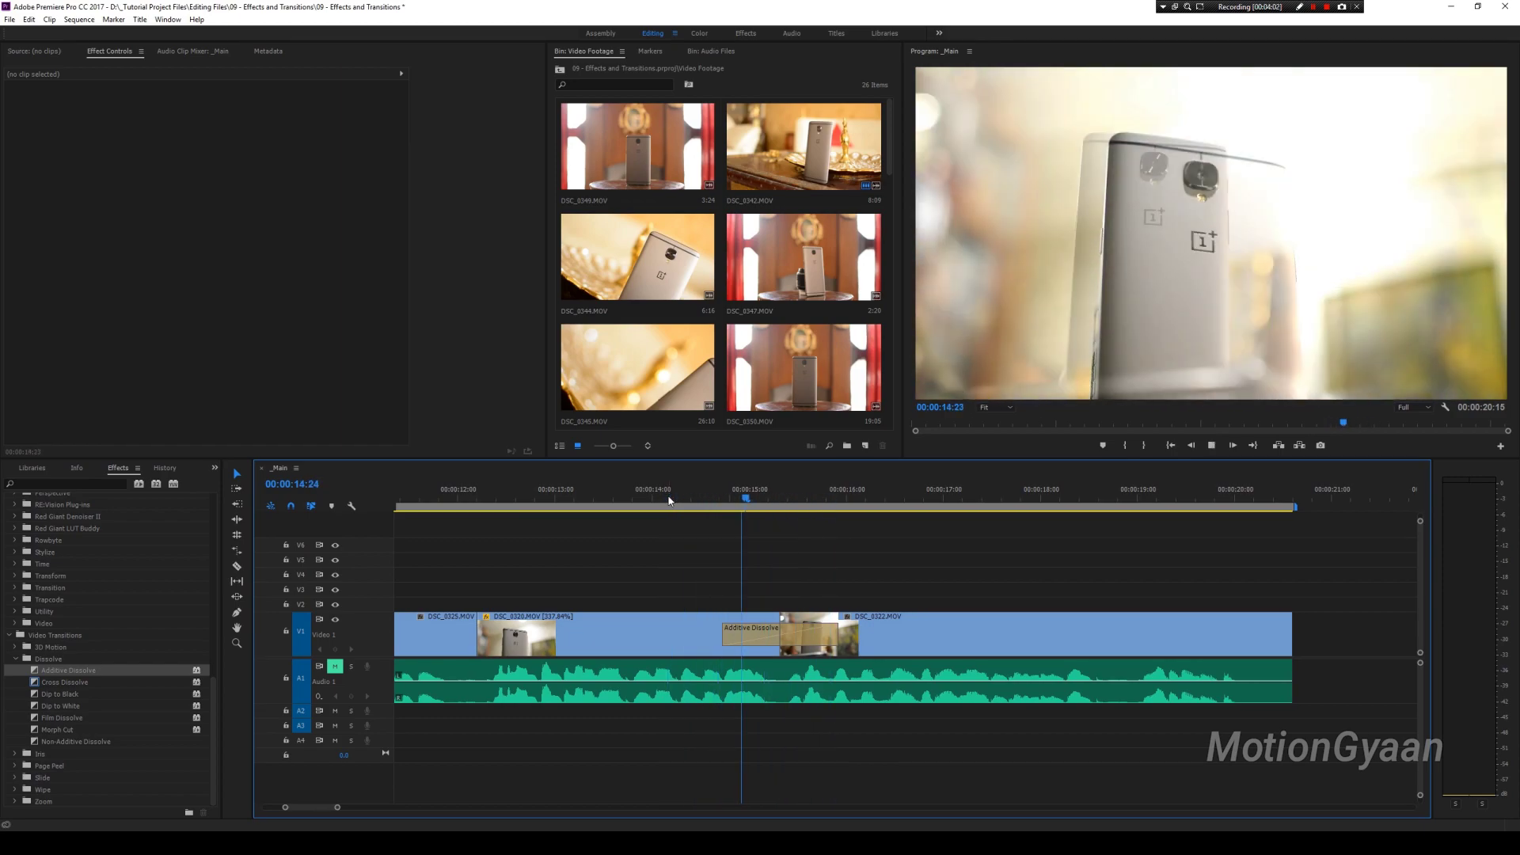
pyautogui.click(669, 500)
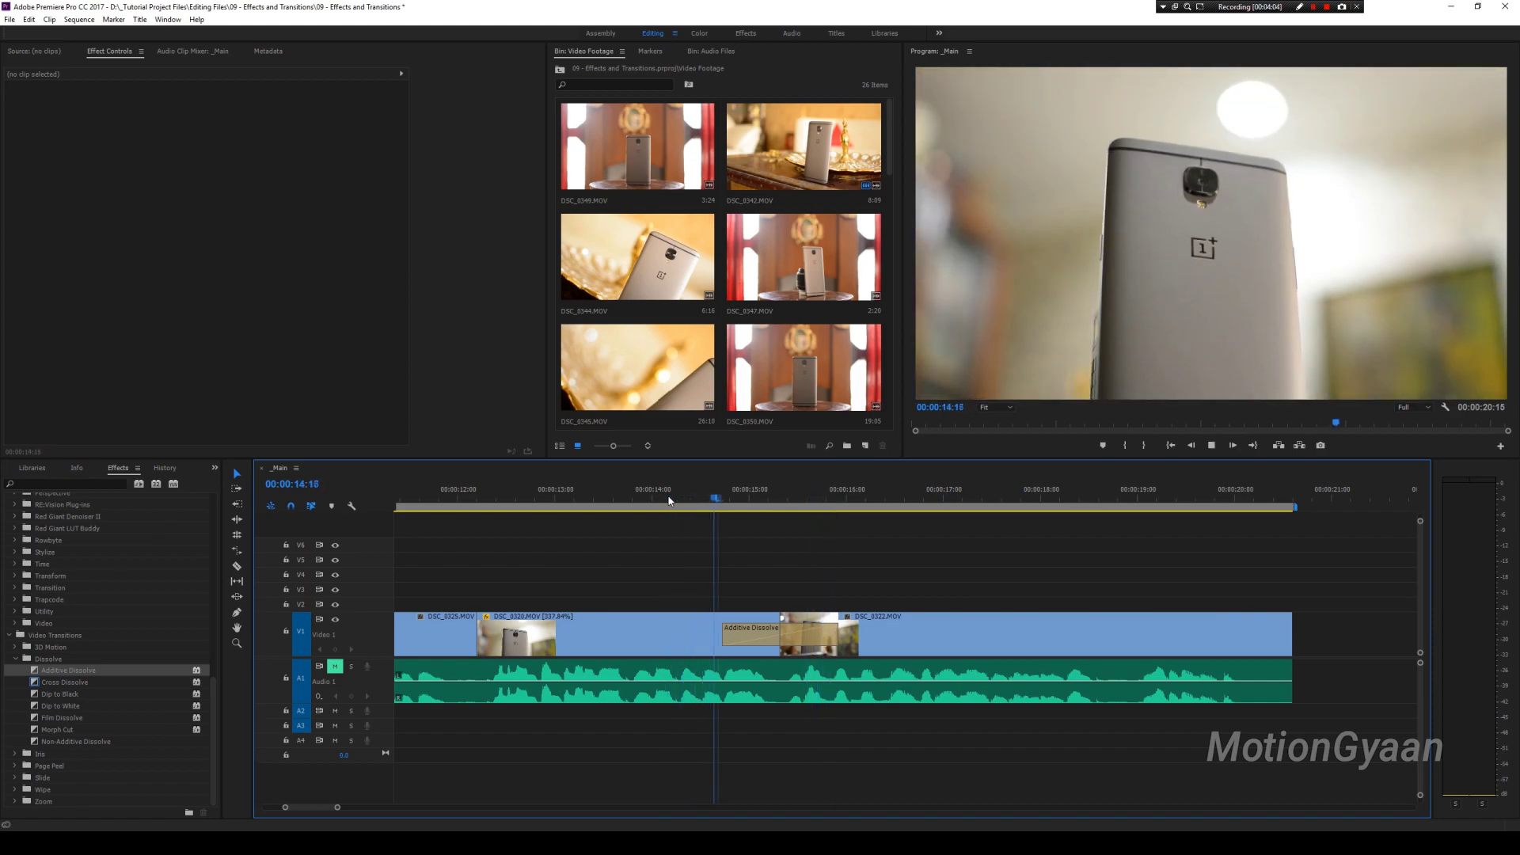
pyautogui.press('space')
pyautogui.click(646, 499)
pyautogui.press('space')
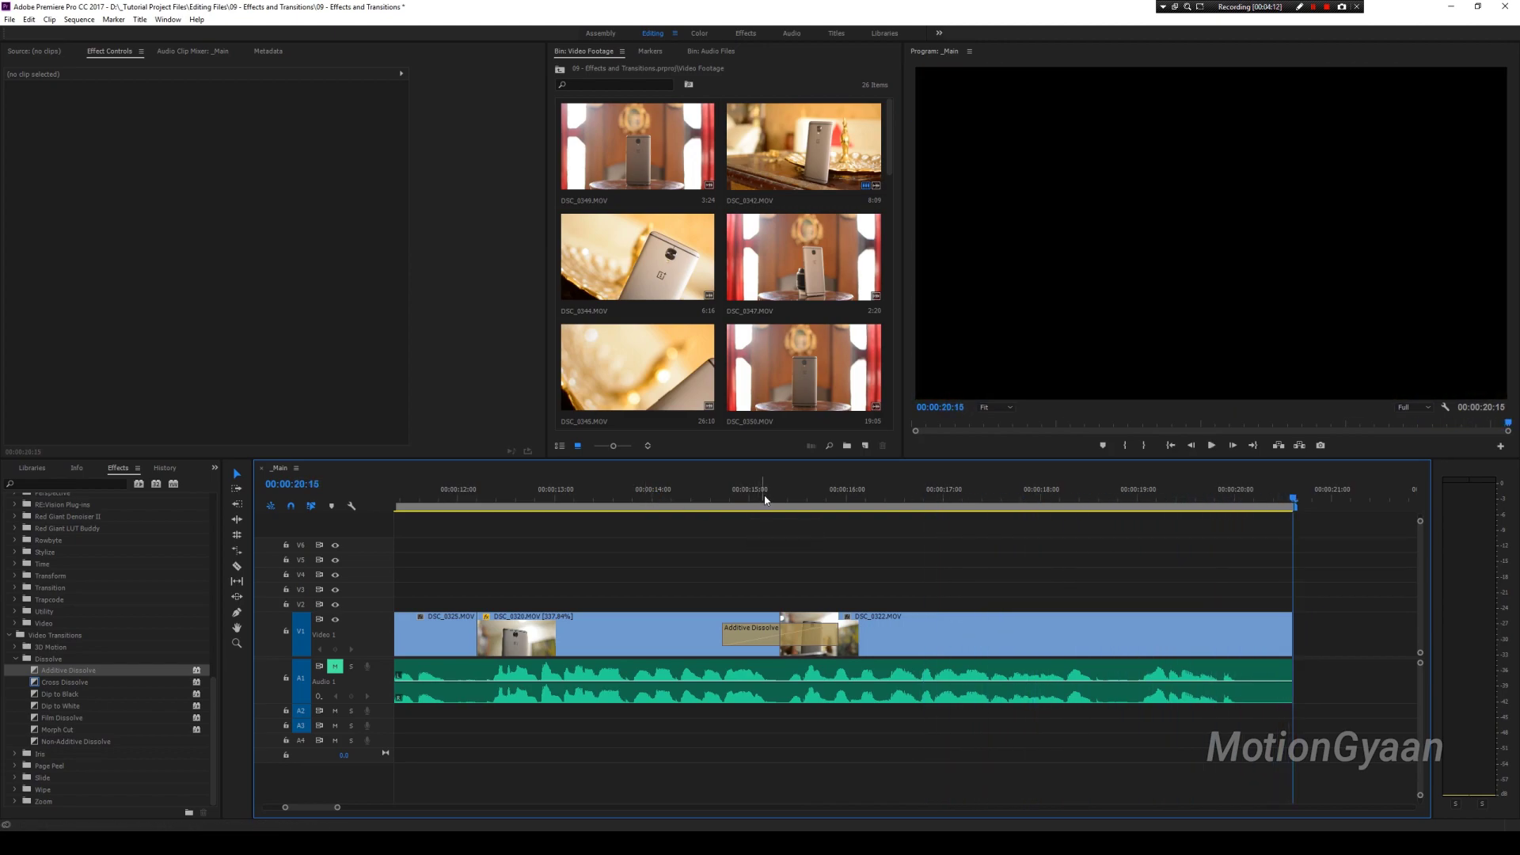
pyautogui.click(734, 499)
pyautogui.press('space')
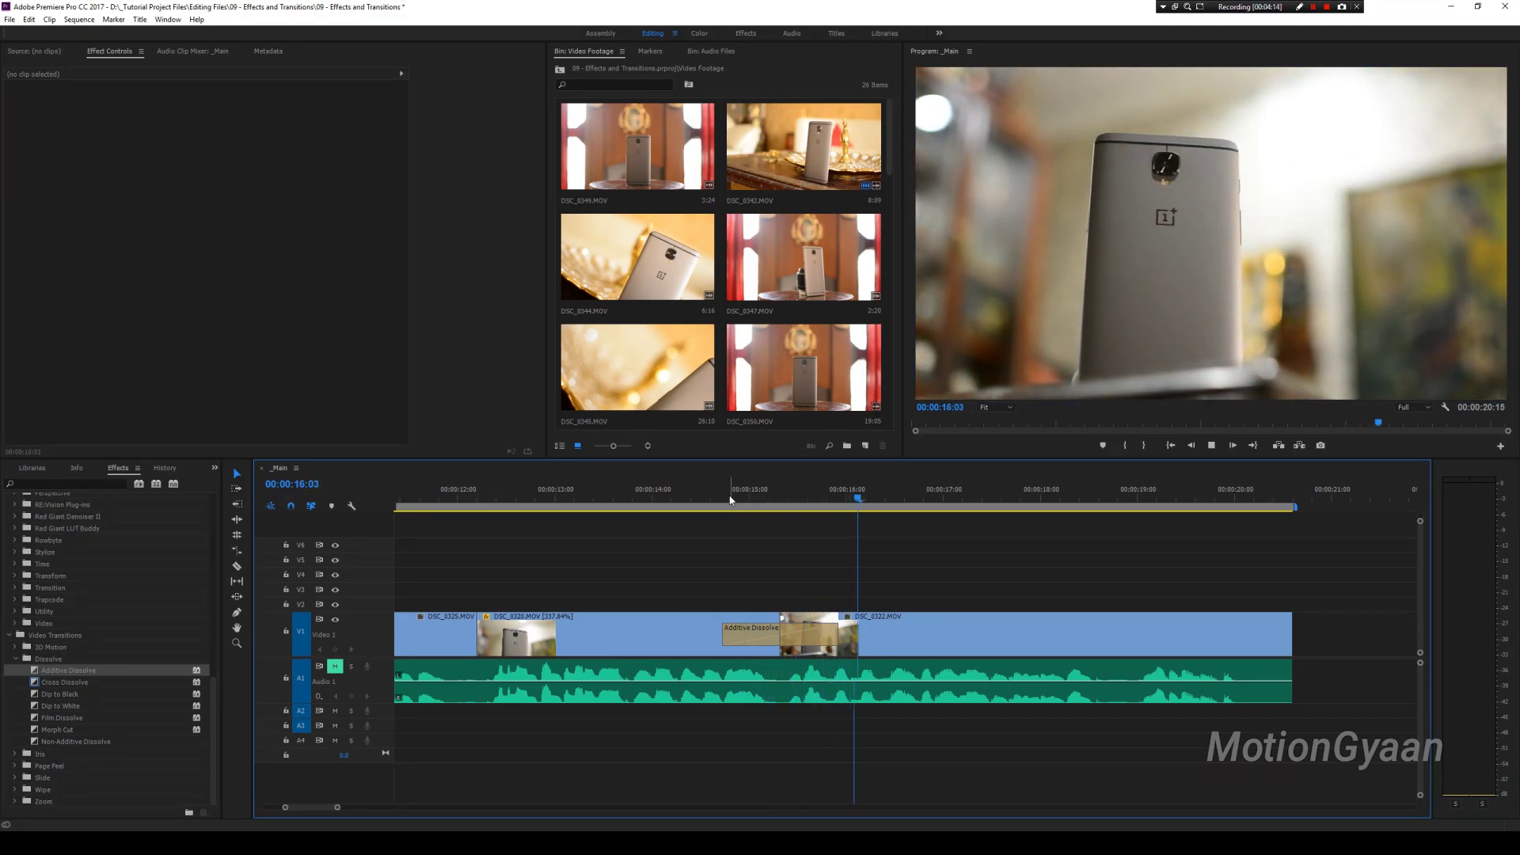
pyautogui.click(707, 500)
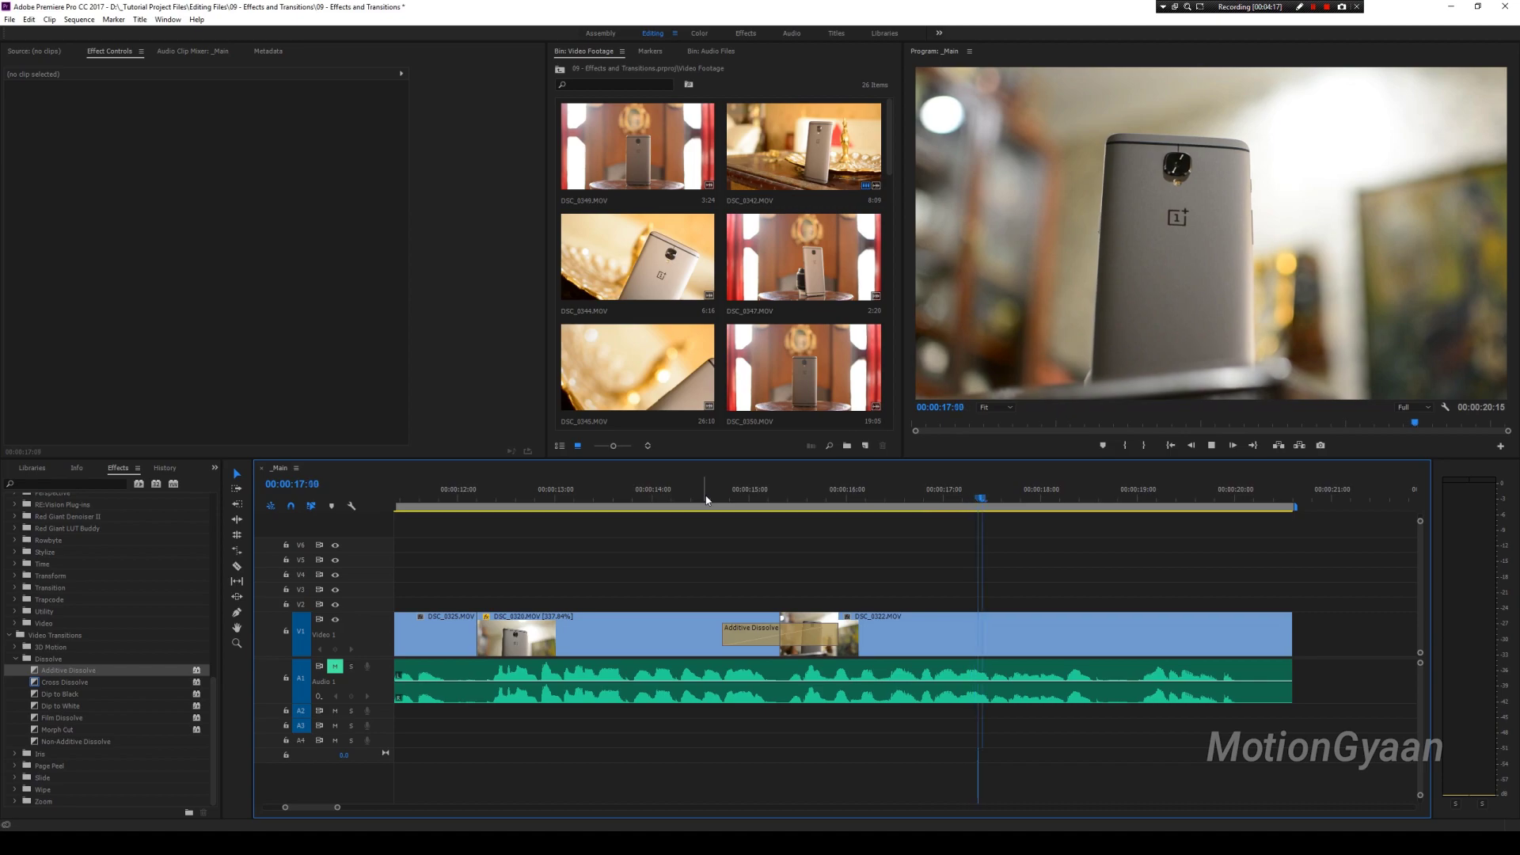
pyautogui.press('space')
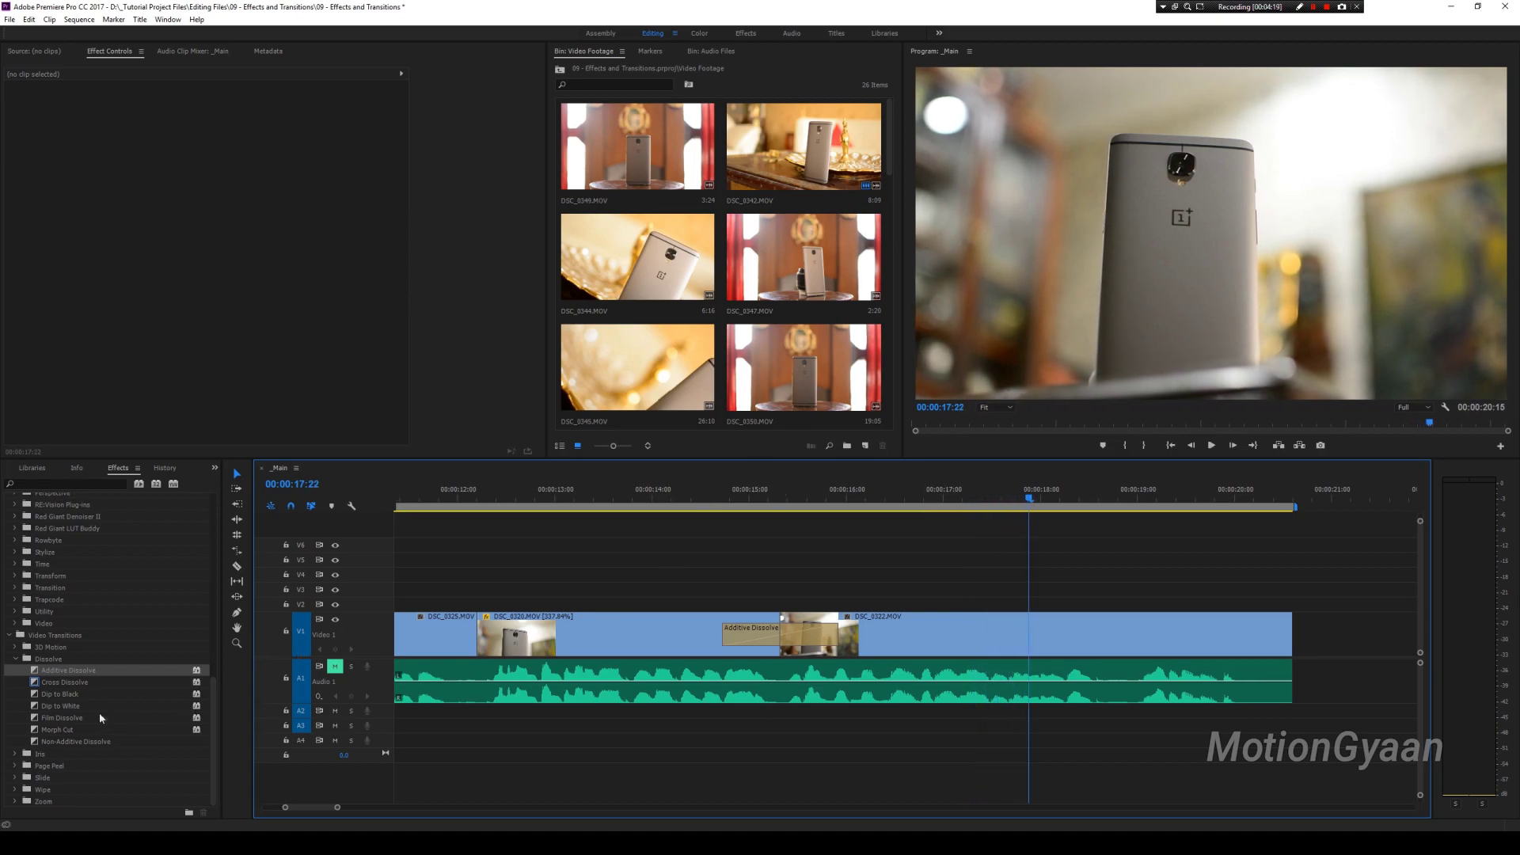
# Put Dip to White on the V1 edit point and replay the white fade several times
pyautogui.moveTo(60, 704); pyautogui.dragTo(822, 634)
pyautogui.click(705, 501)
pyautogui.press('space')
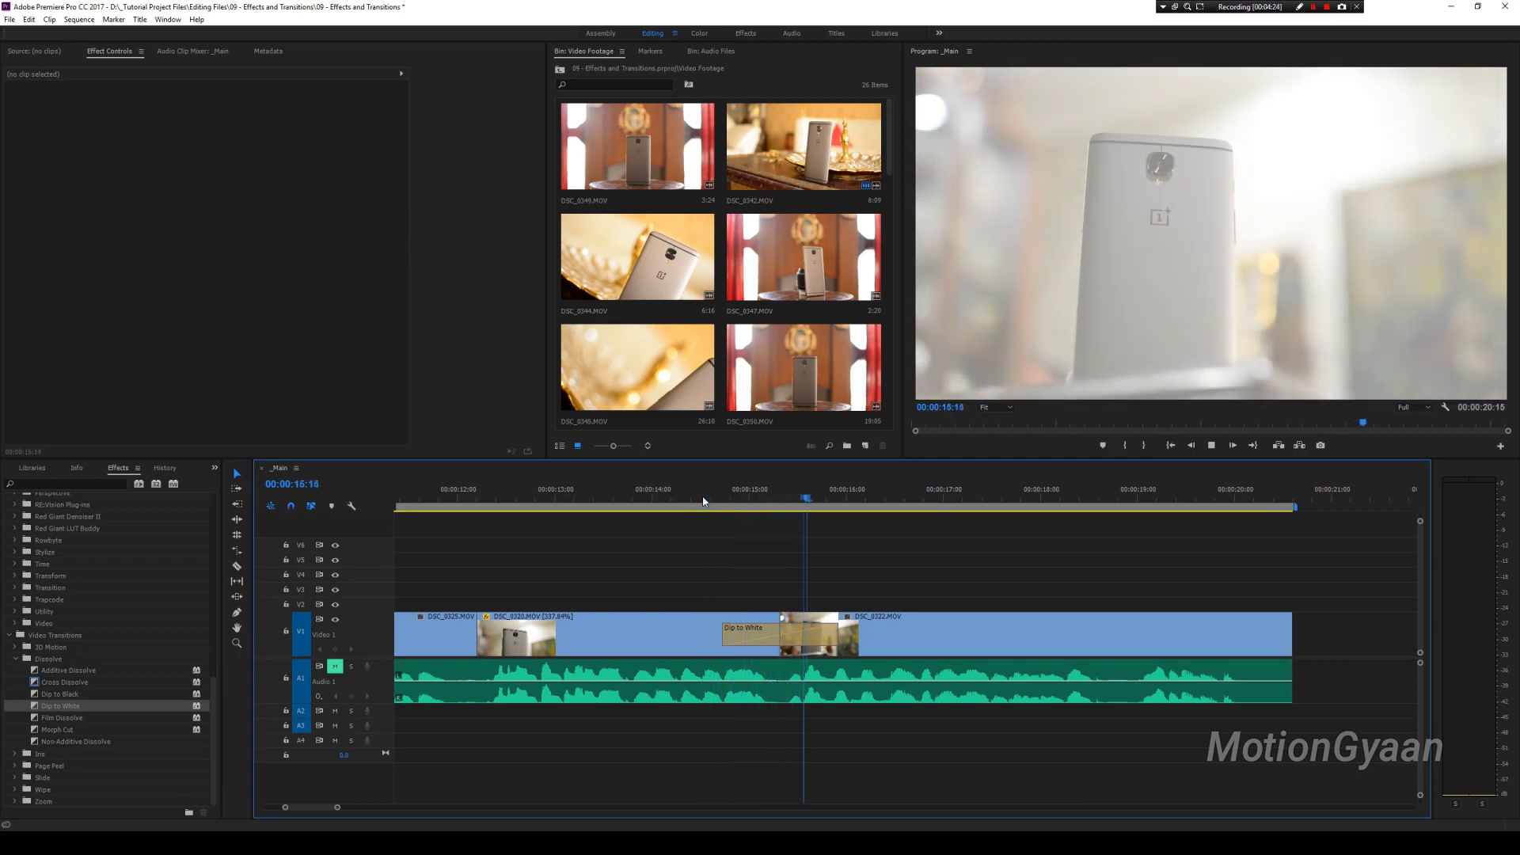
pyautogui.click(699, 500)
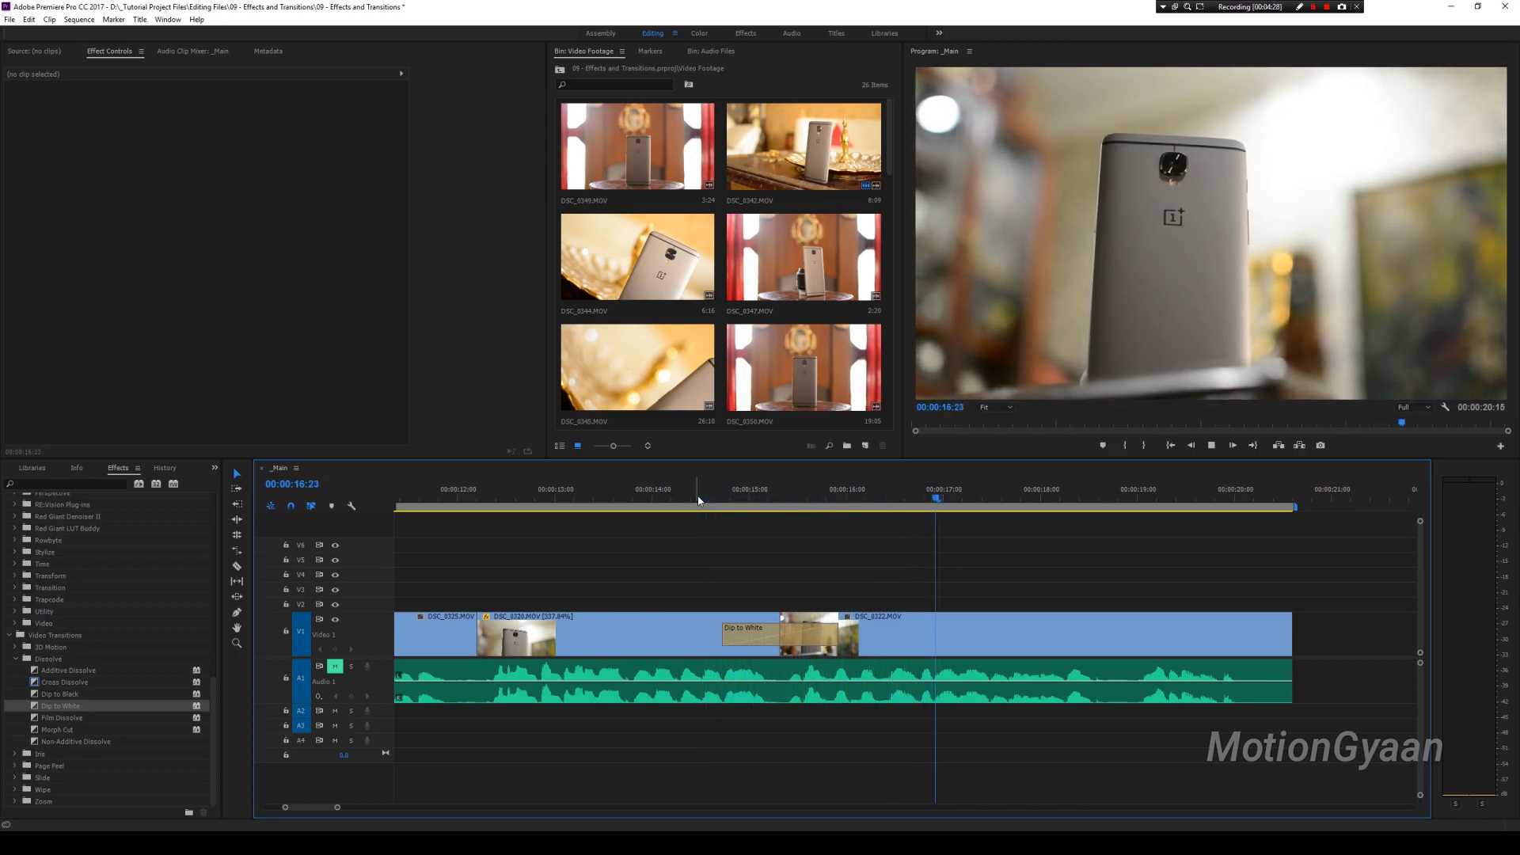
pyautogui.click(698, 500)
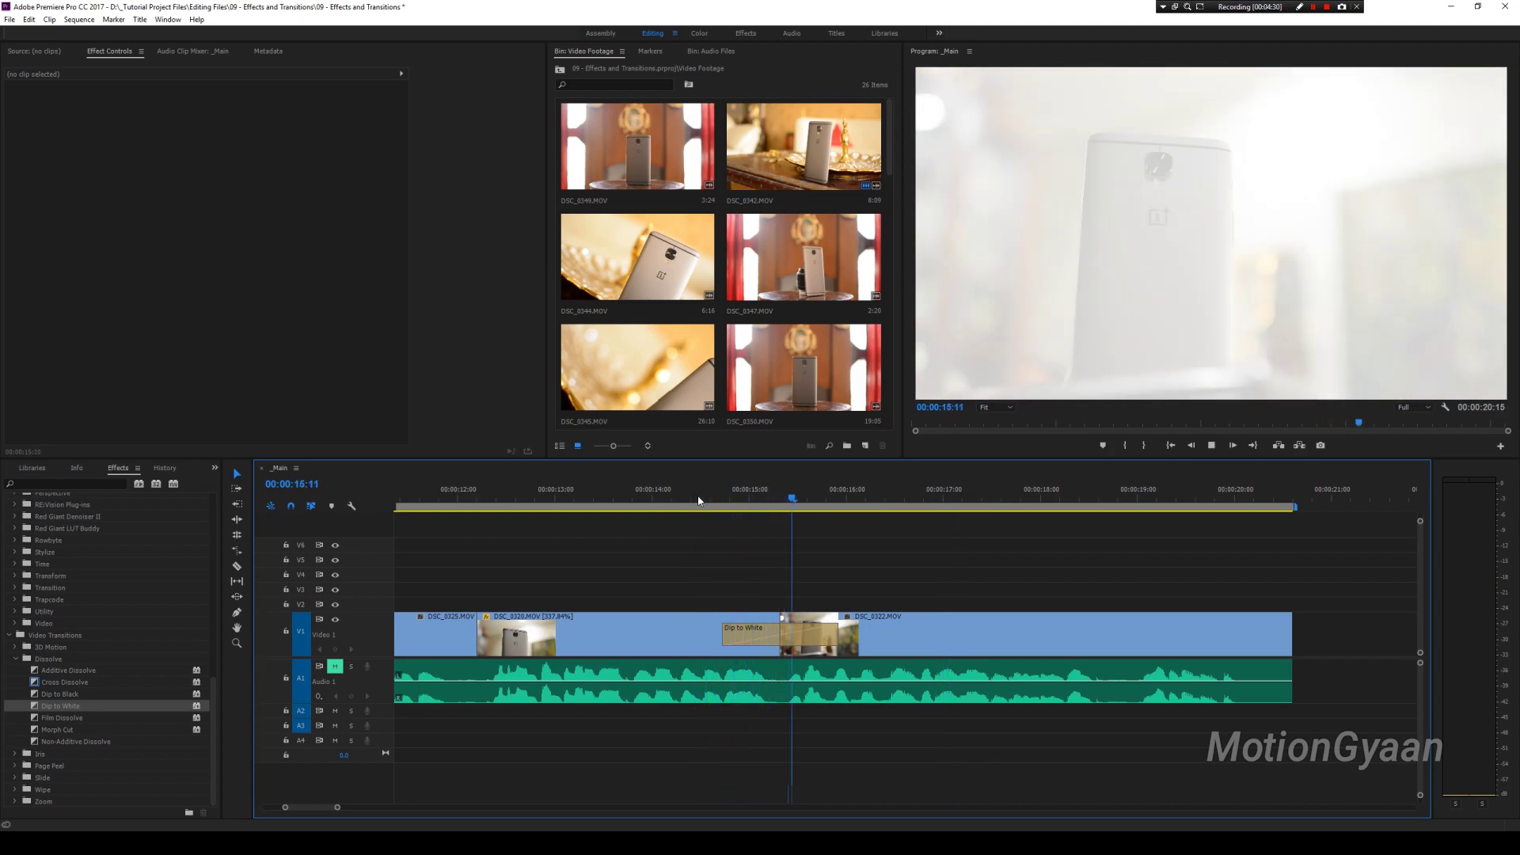
pyautogui.click(698, 501)
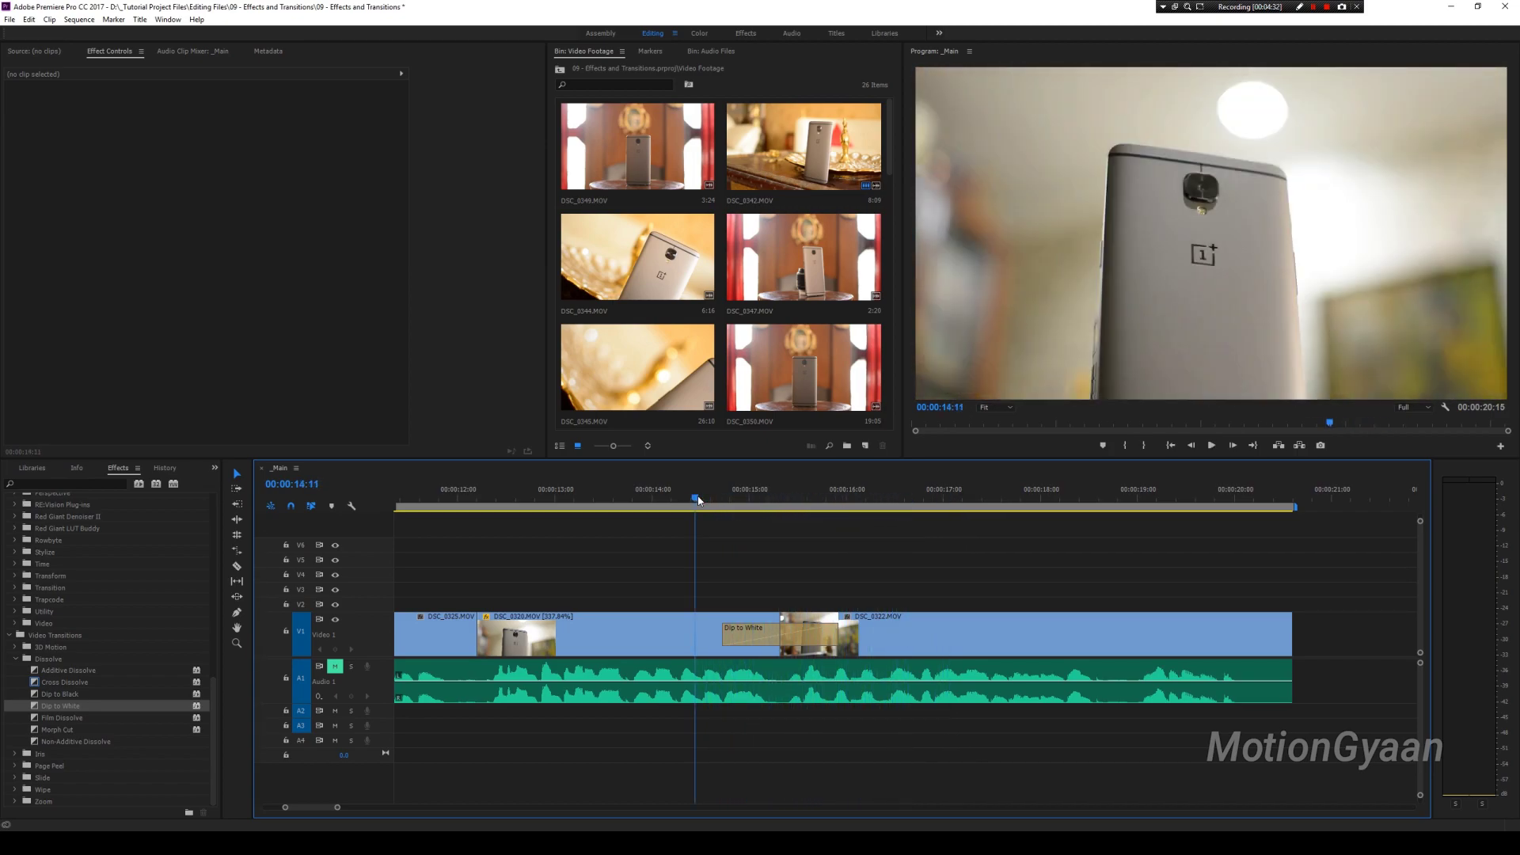
pyautogui.press('space')
pyautogui.click(698, 500)
pyautogui.press('space')
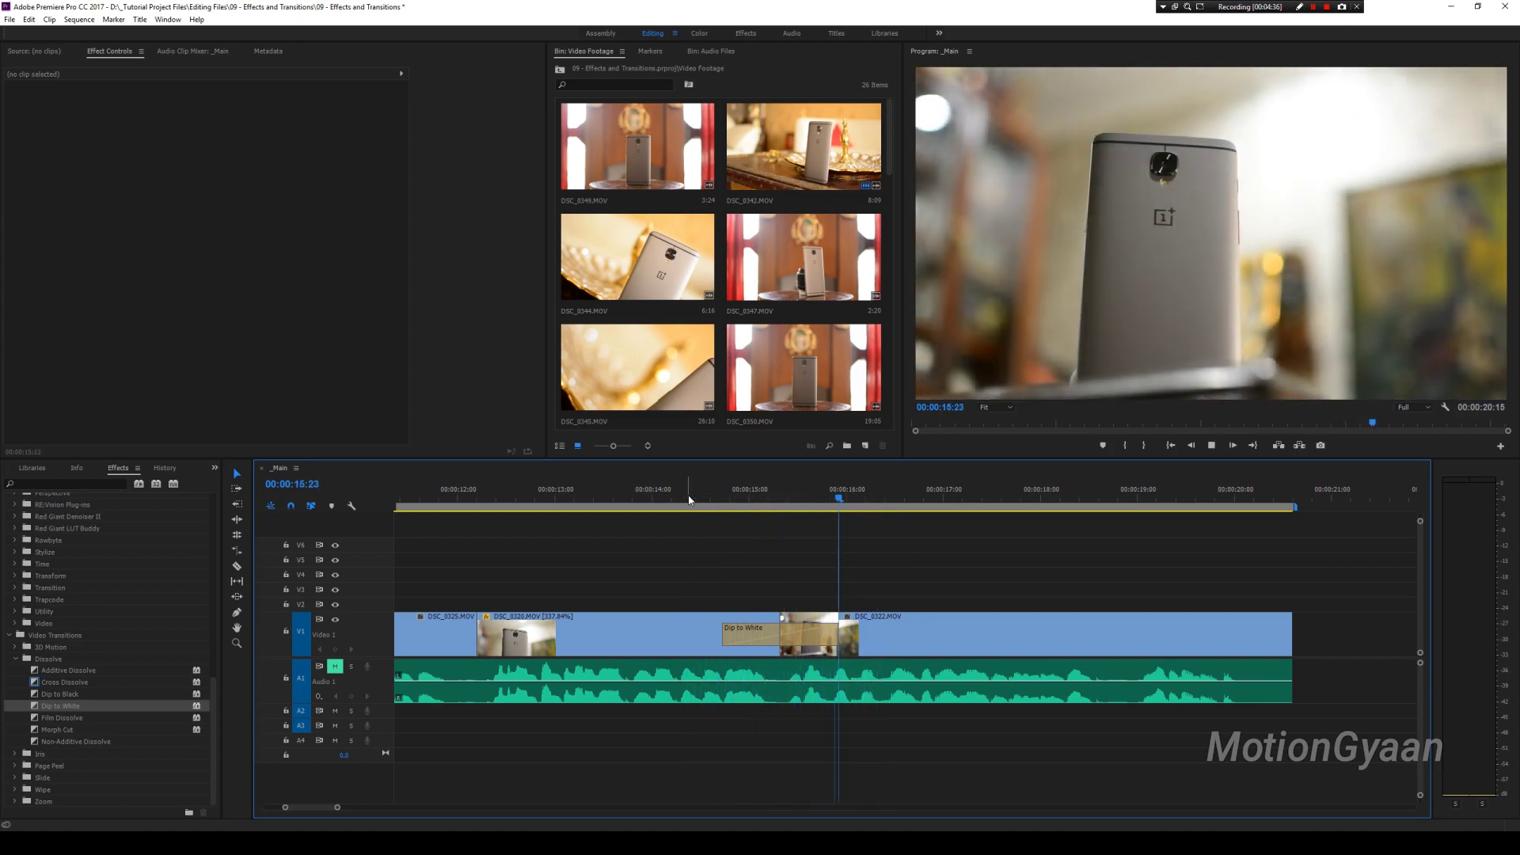
pyautogui.click(689, 500)
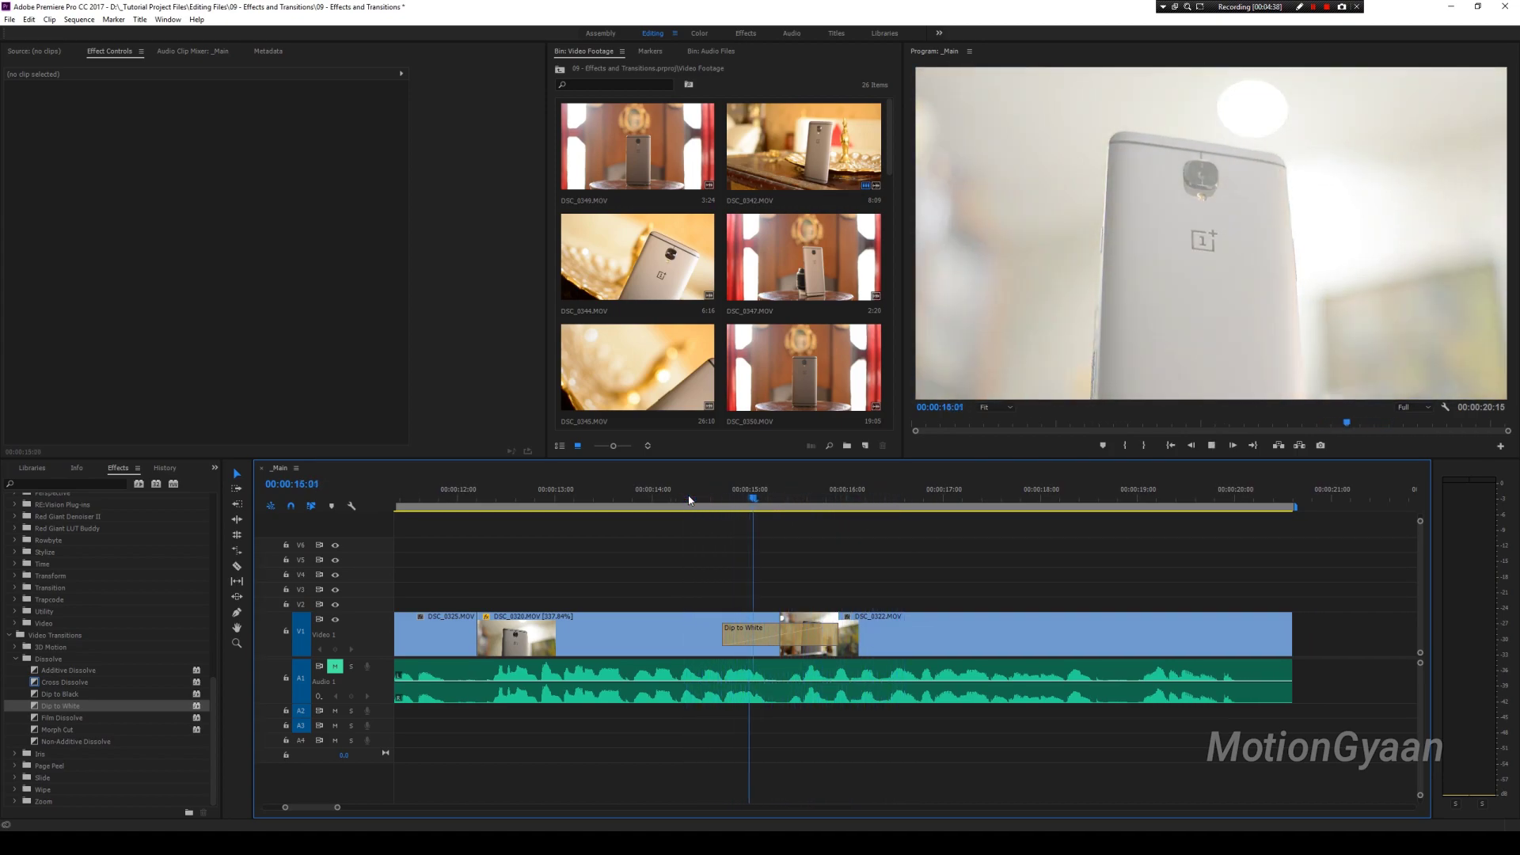
# Reapply Dip to White at the edit point and select the transition on the timeline
pyautogui.click(780, 497)
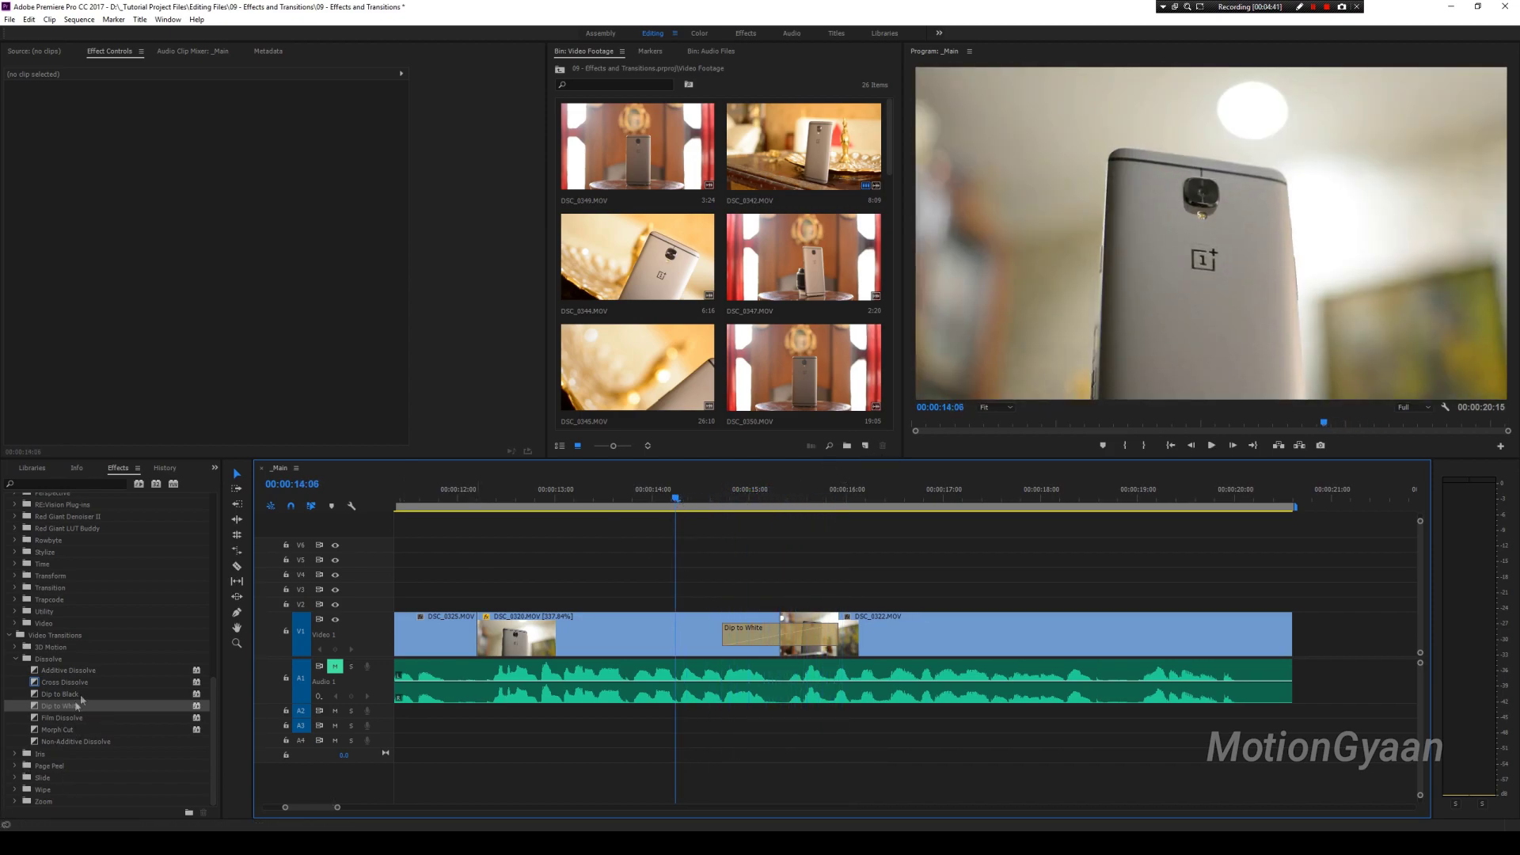
pyautogui.moveTo(64, 707)
pyautogui.mouseDown()
pyautogui.moveTo(780, 623)
pyautogui.moveTo(726, 650)
pyautogui.mouseUp()
pyautogui.moveTo(612, 712); pyautogui.dragTo(446, 726)
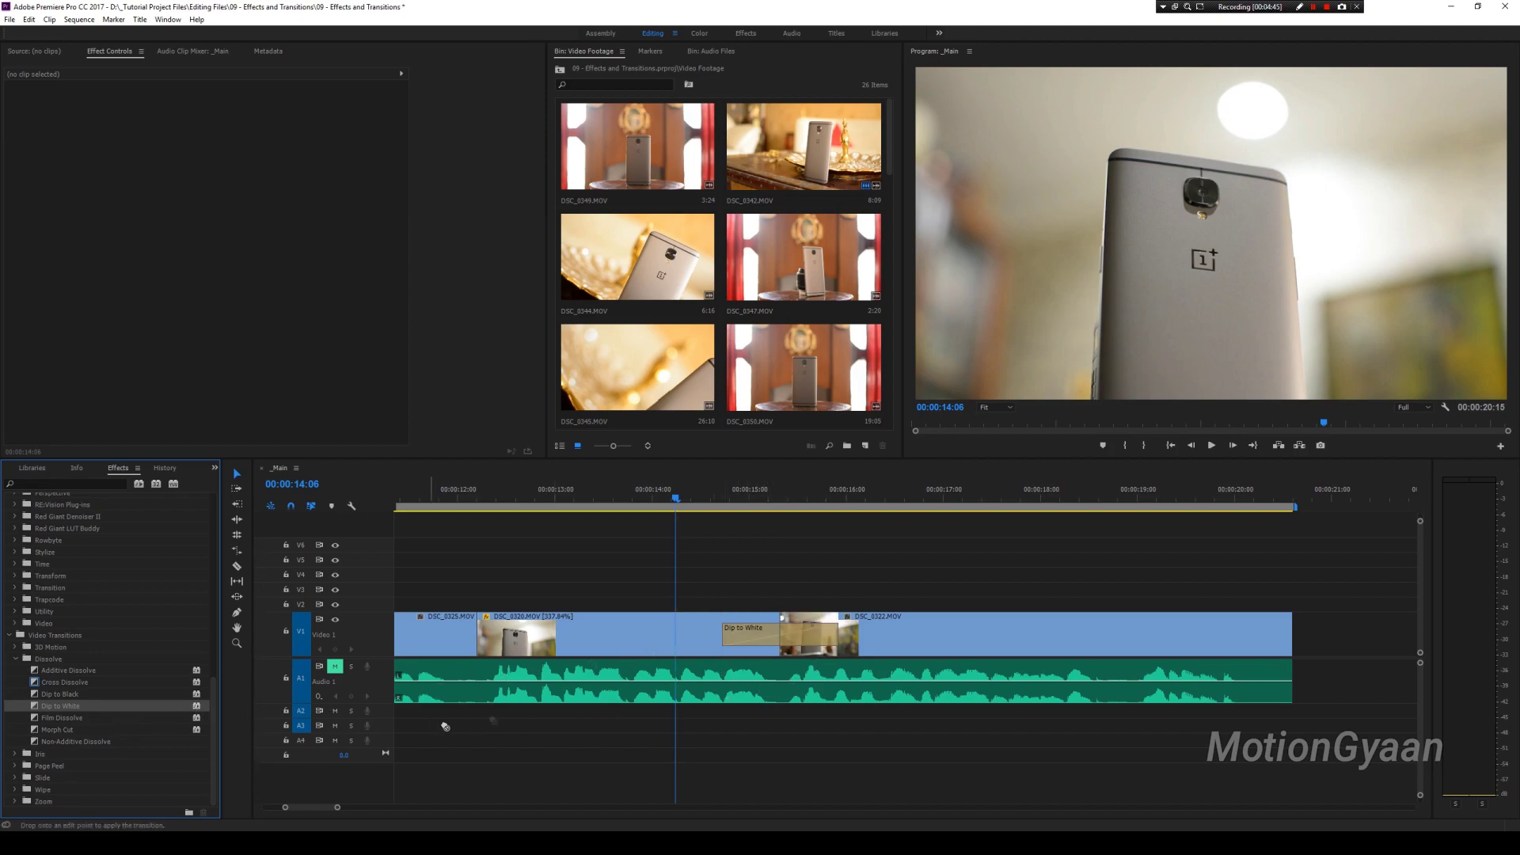
pyautogui.click(767, 633)
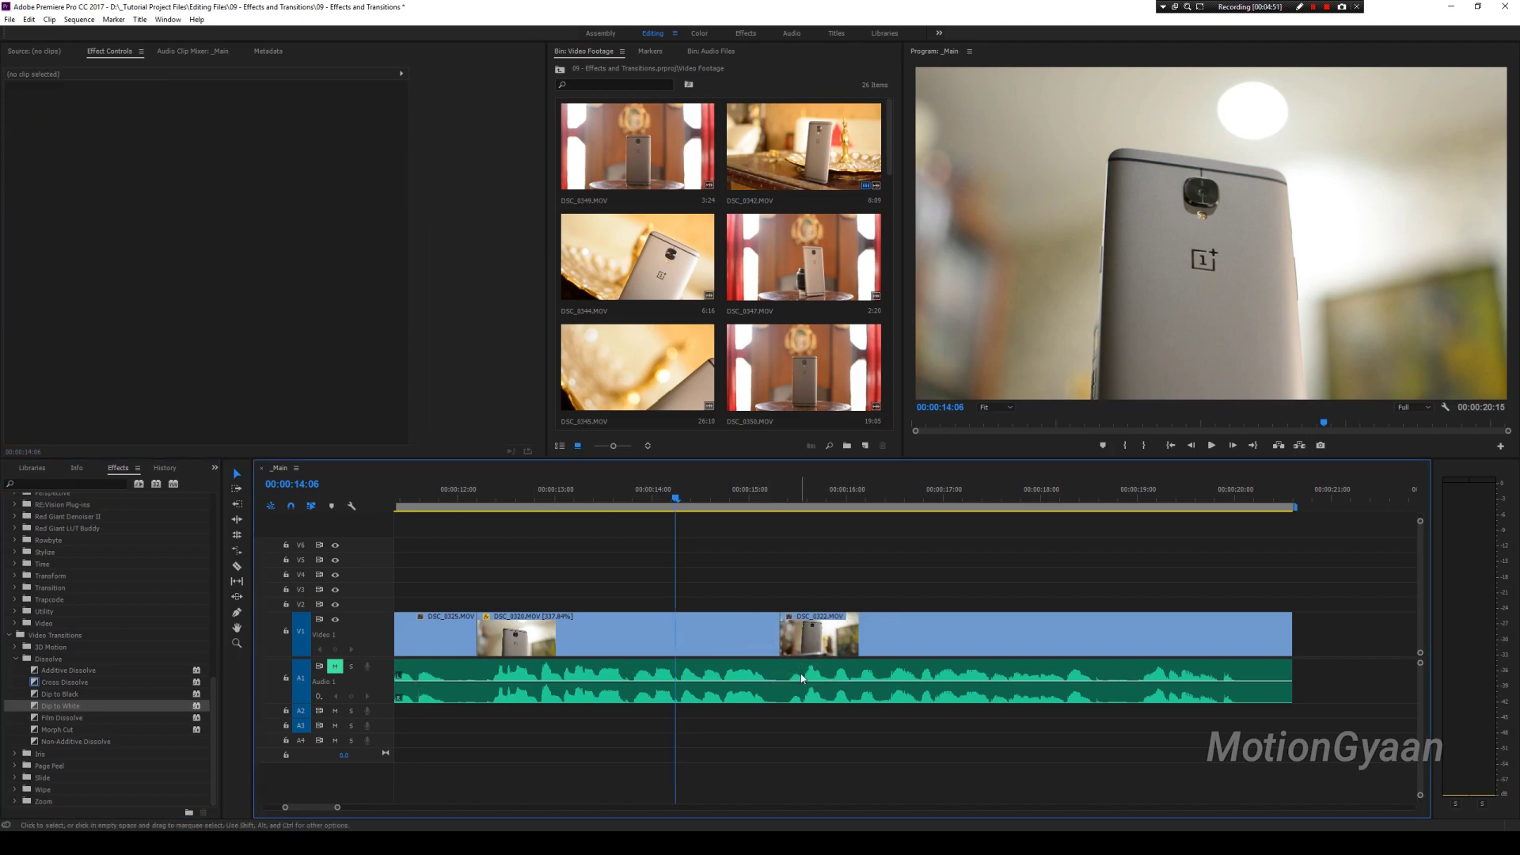
# Replace Dip to White with Dip to Black and play it once
pyautogui.moveTo(57, 707); pyautogui.dragTo(86, 711)
pyautogui.click(51, 694)
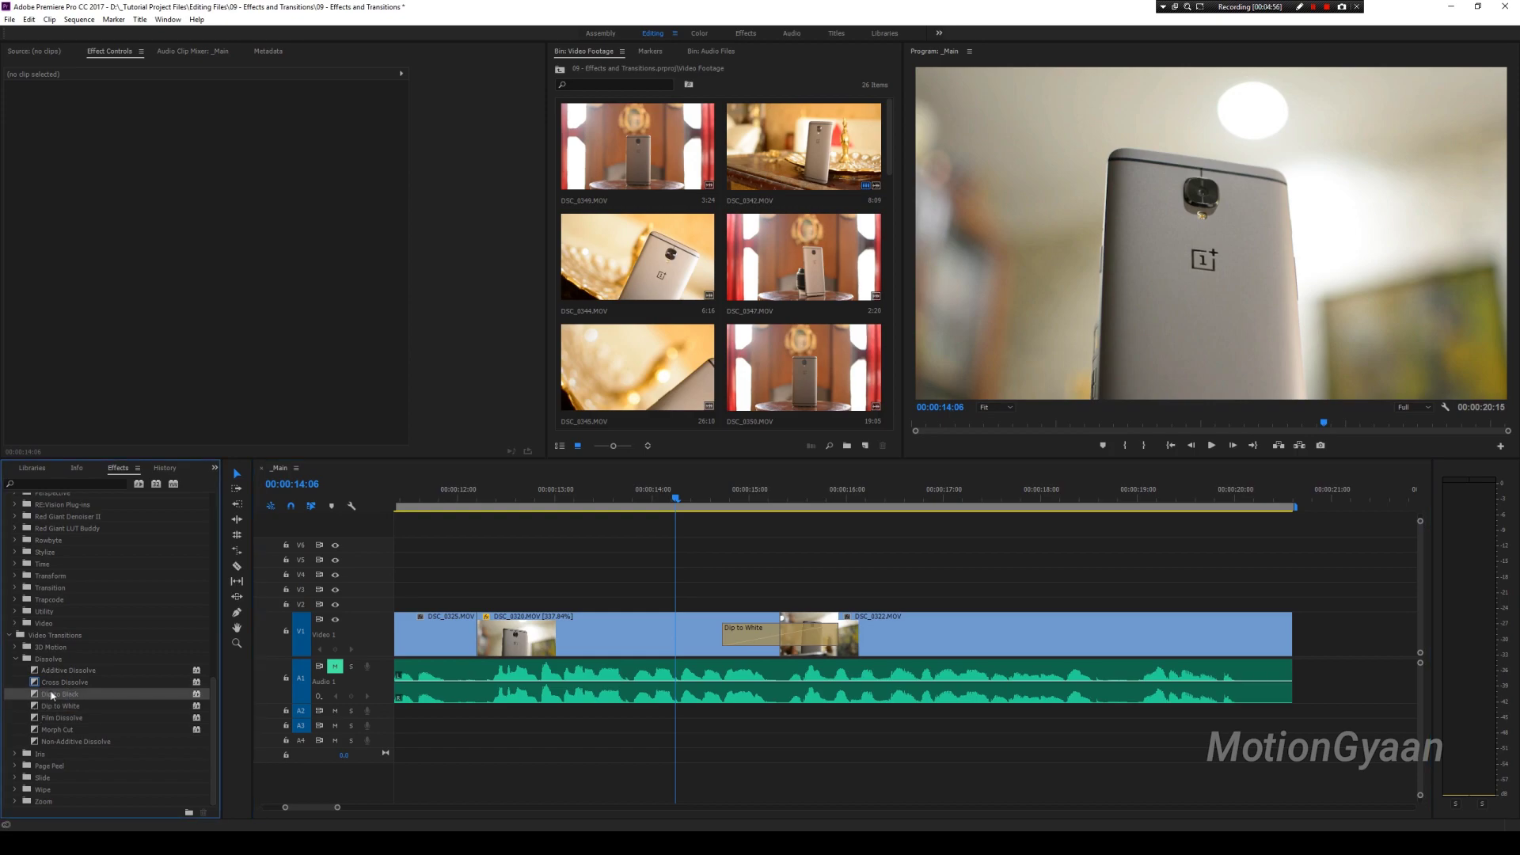
pyautogui.moveTo(879, 638); pyautogui.dragTo(785, 640)
pyautogui.click(773, 584)
pyautogui.press('space')
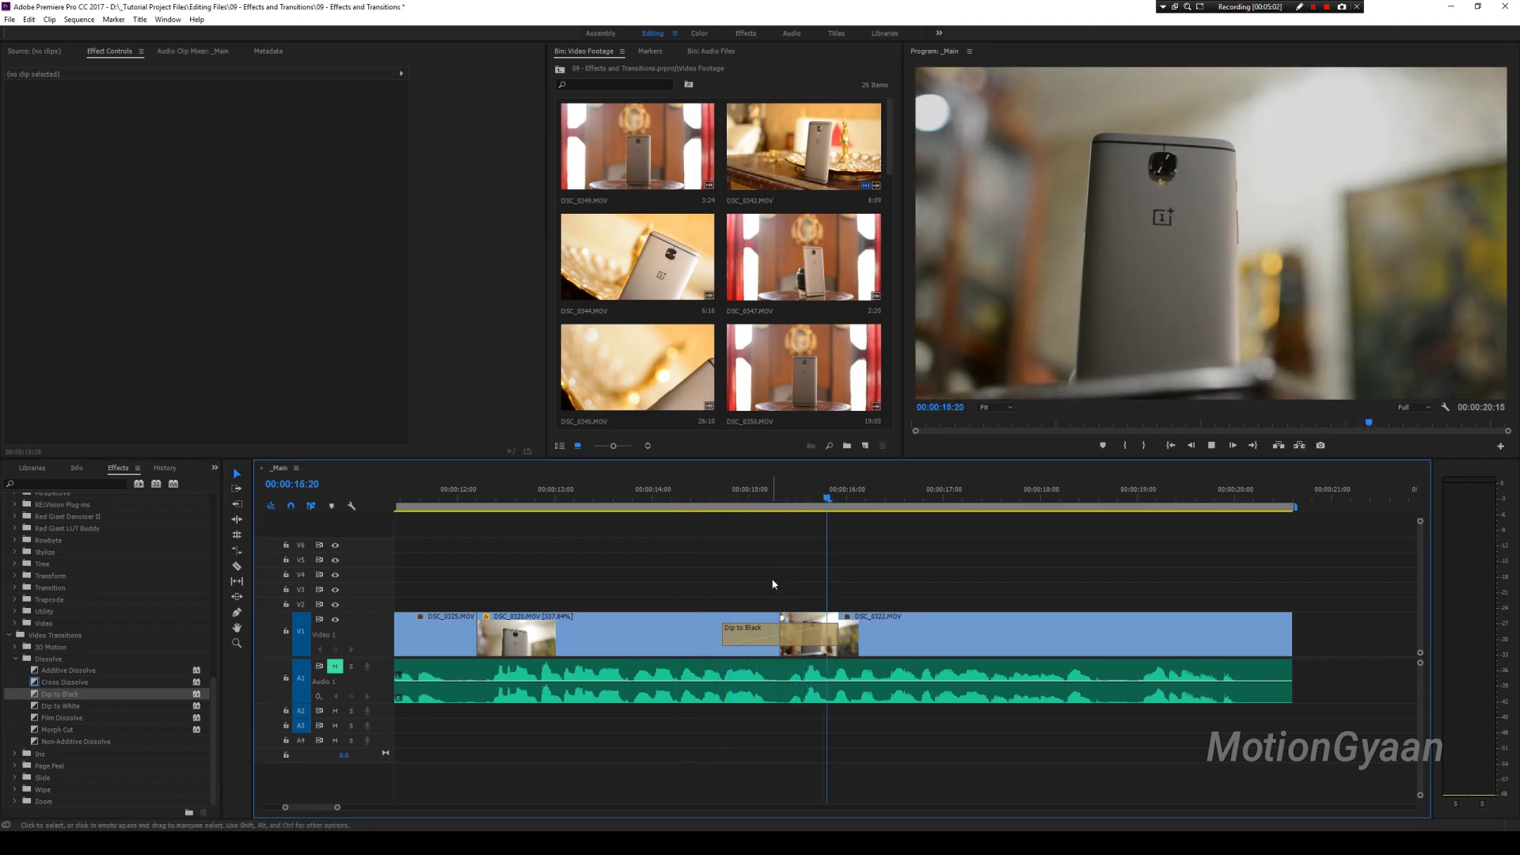
pyautogui.press('space')
# Replay the Dip to Black several times, checking the frame inside the black fade
pyautogui.click(715, 501)
pyautogui.press('space')
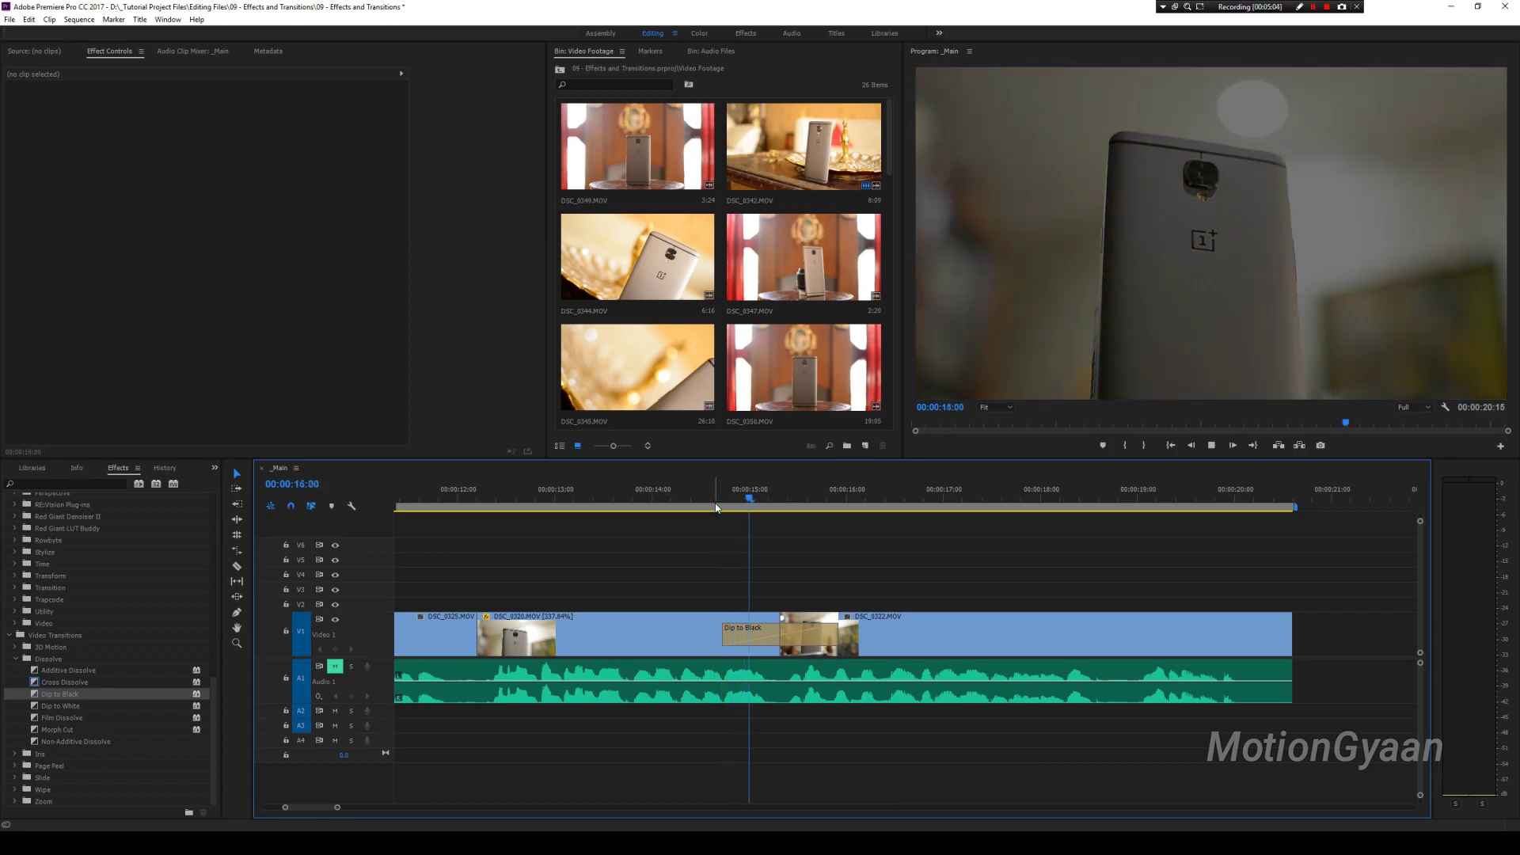
pyautogui.click(719, 502)
pyautogui.press('space')
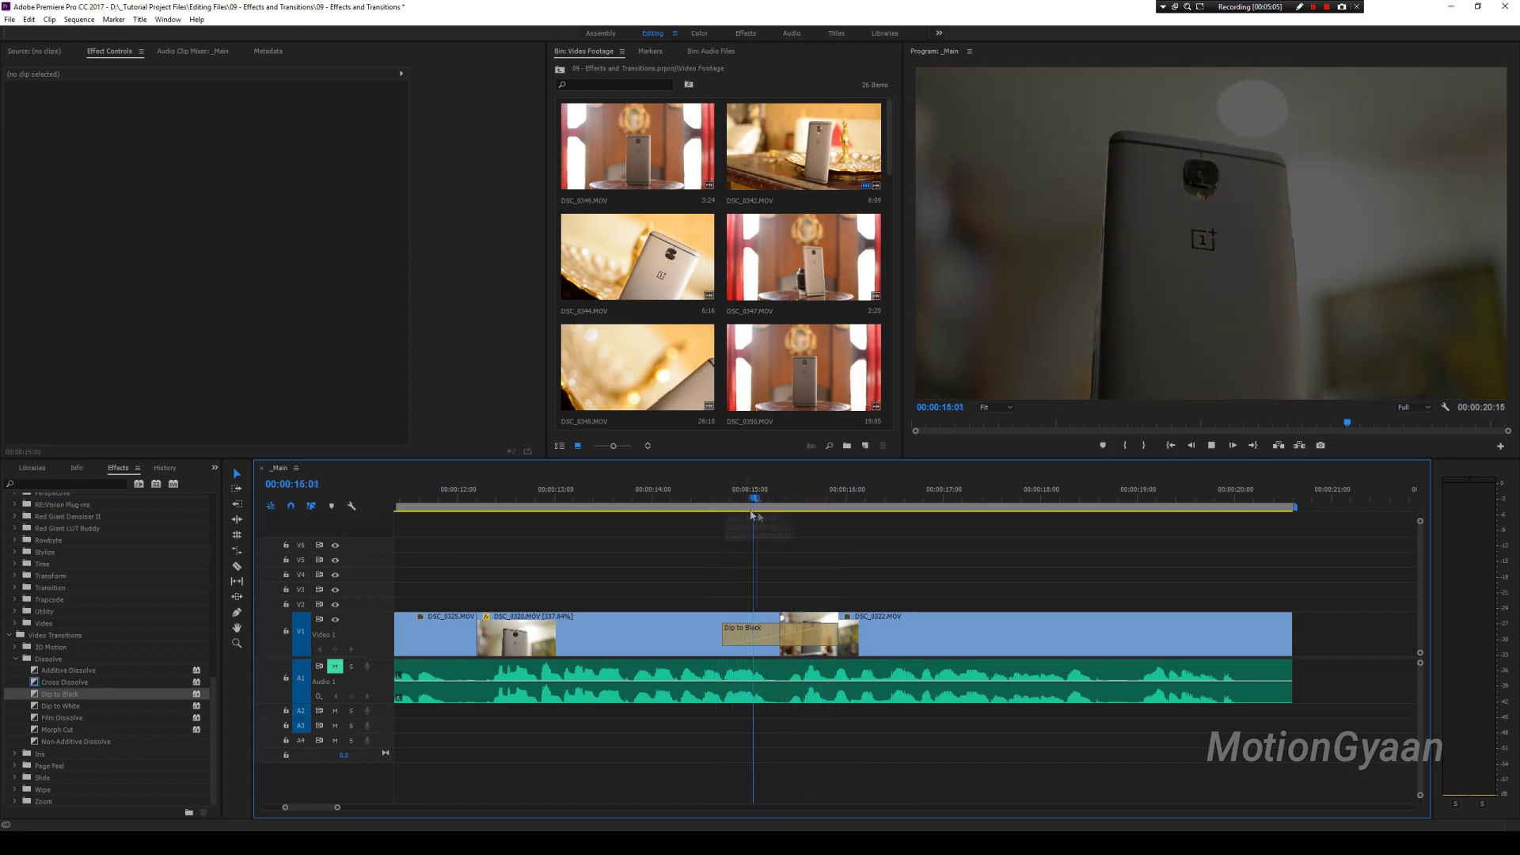
pyautogui.press('space')
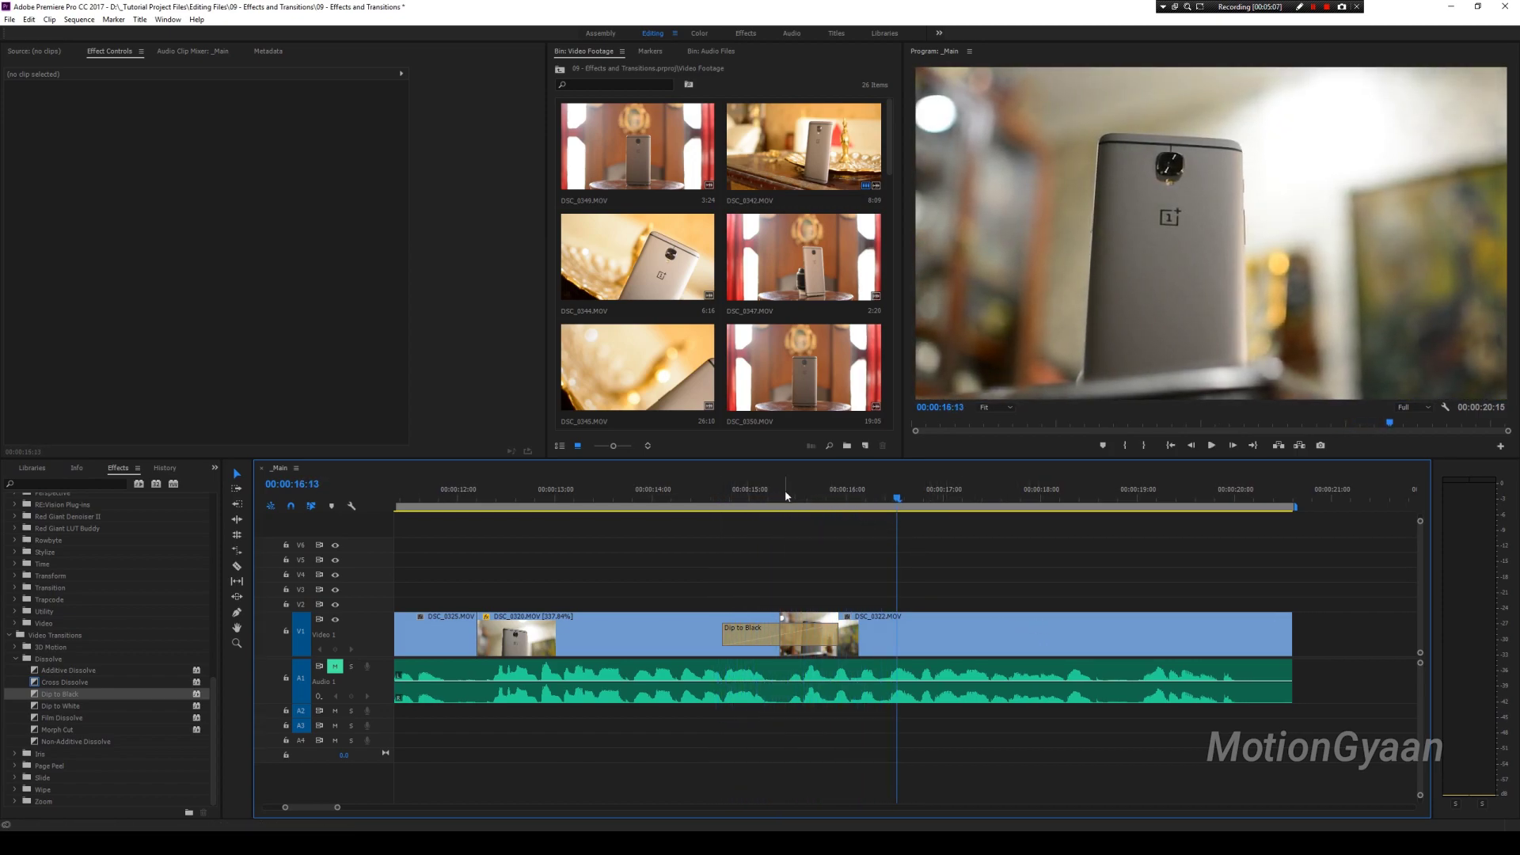
pyautogui.click(713, 495)
pyautogui.press('space')
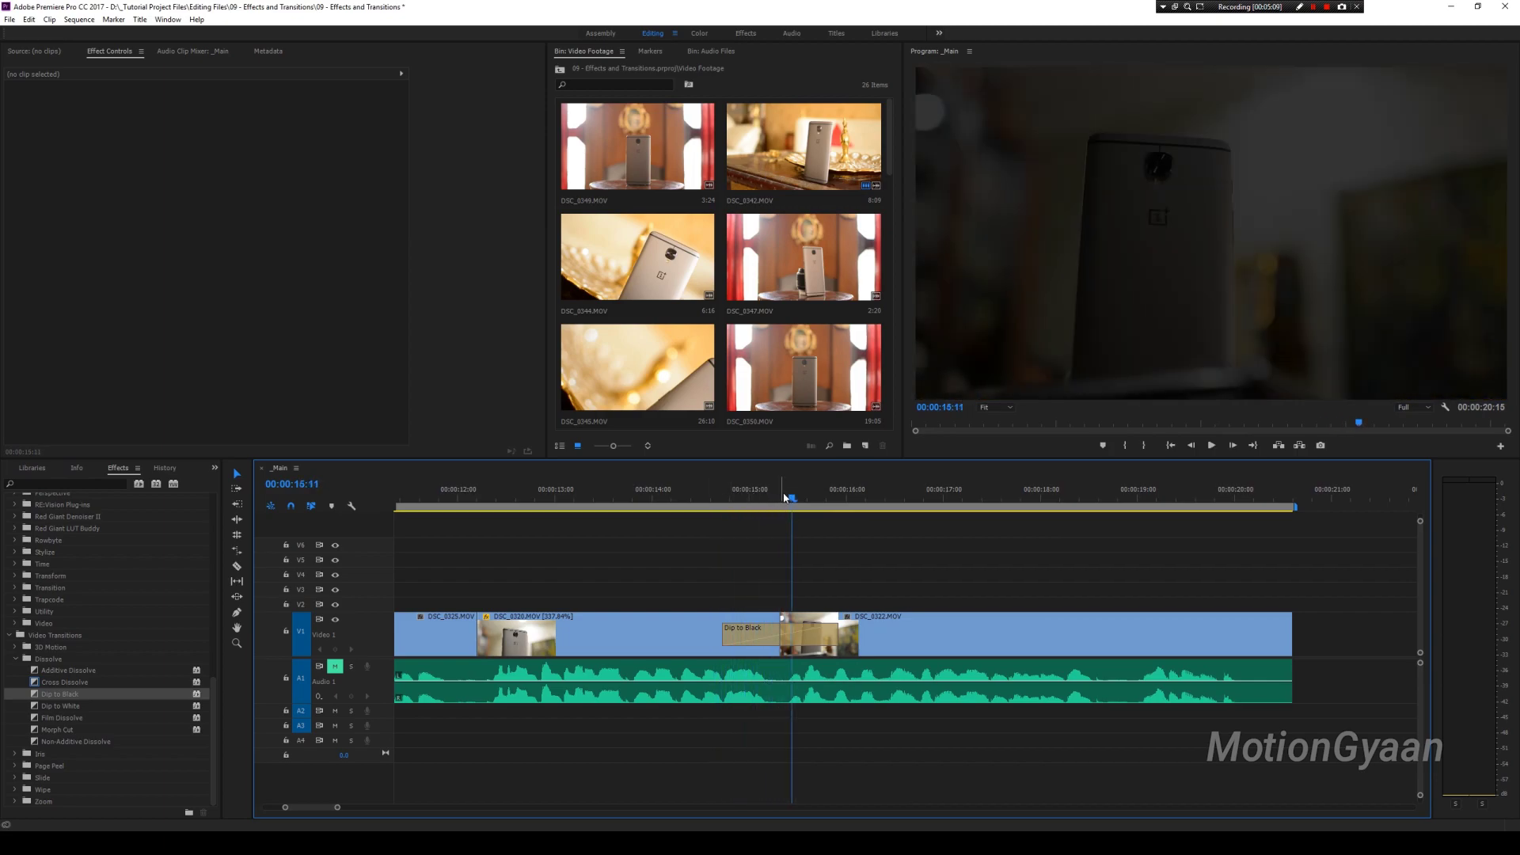
pyautogui.click(766, 492)
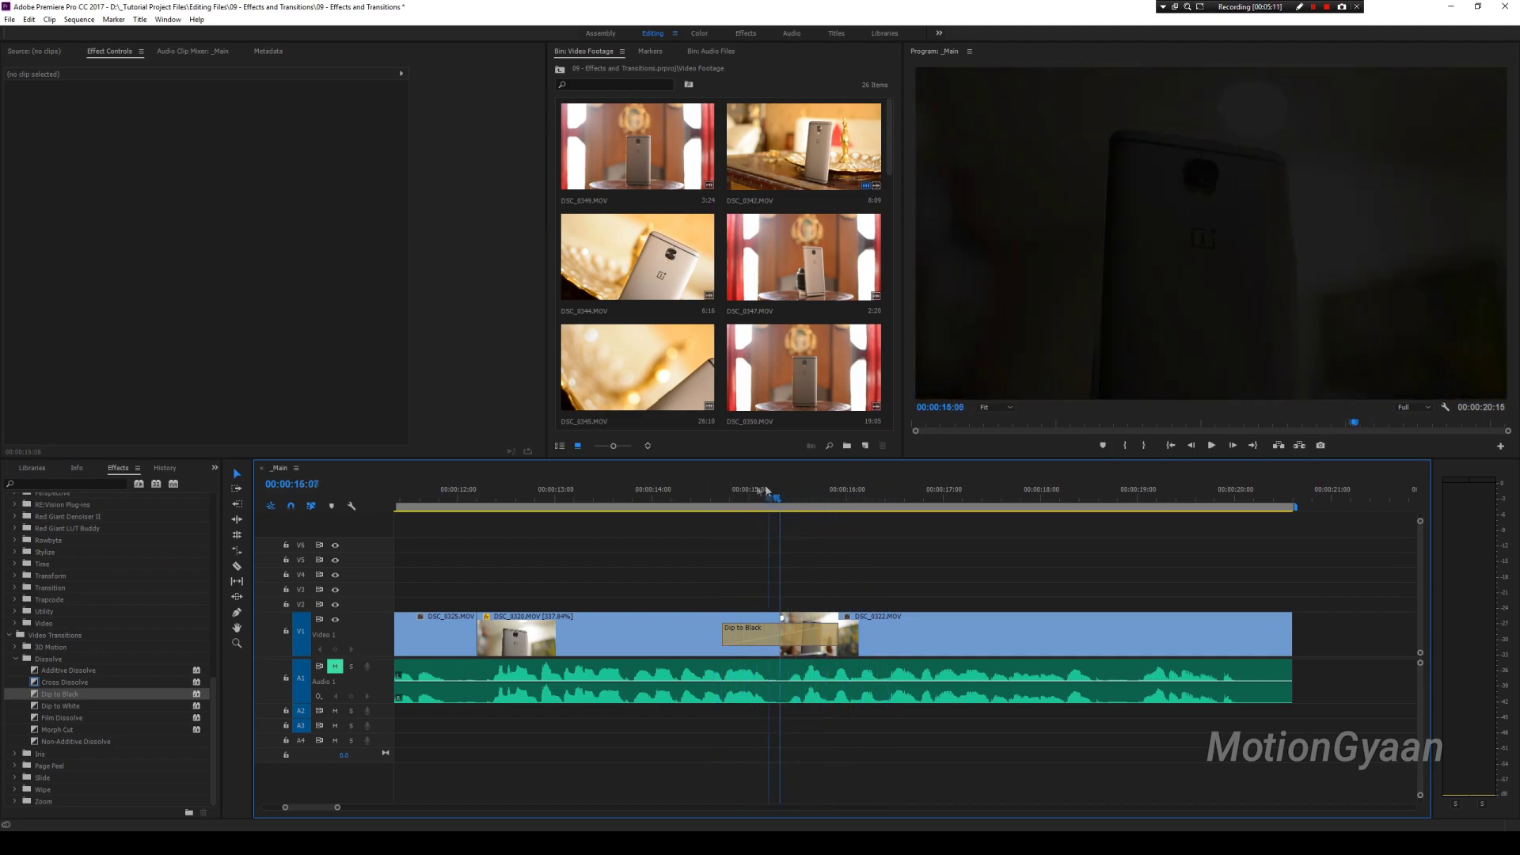
pyautogui.moveTo(766, 493); pyautogui.dragTo(704, 491)
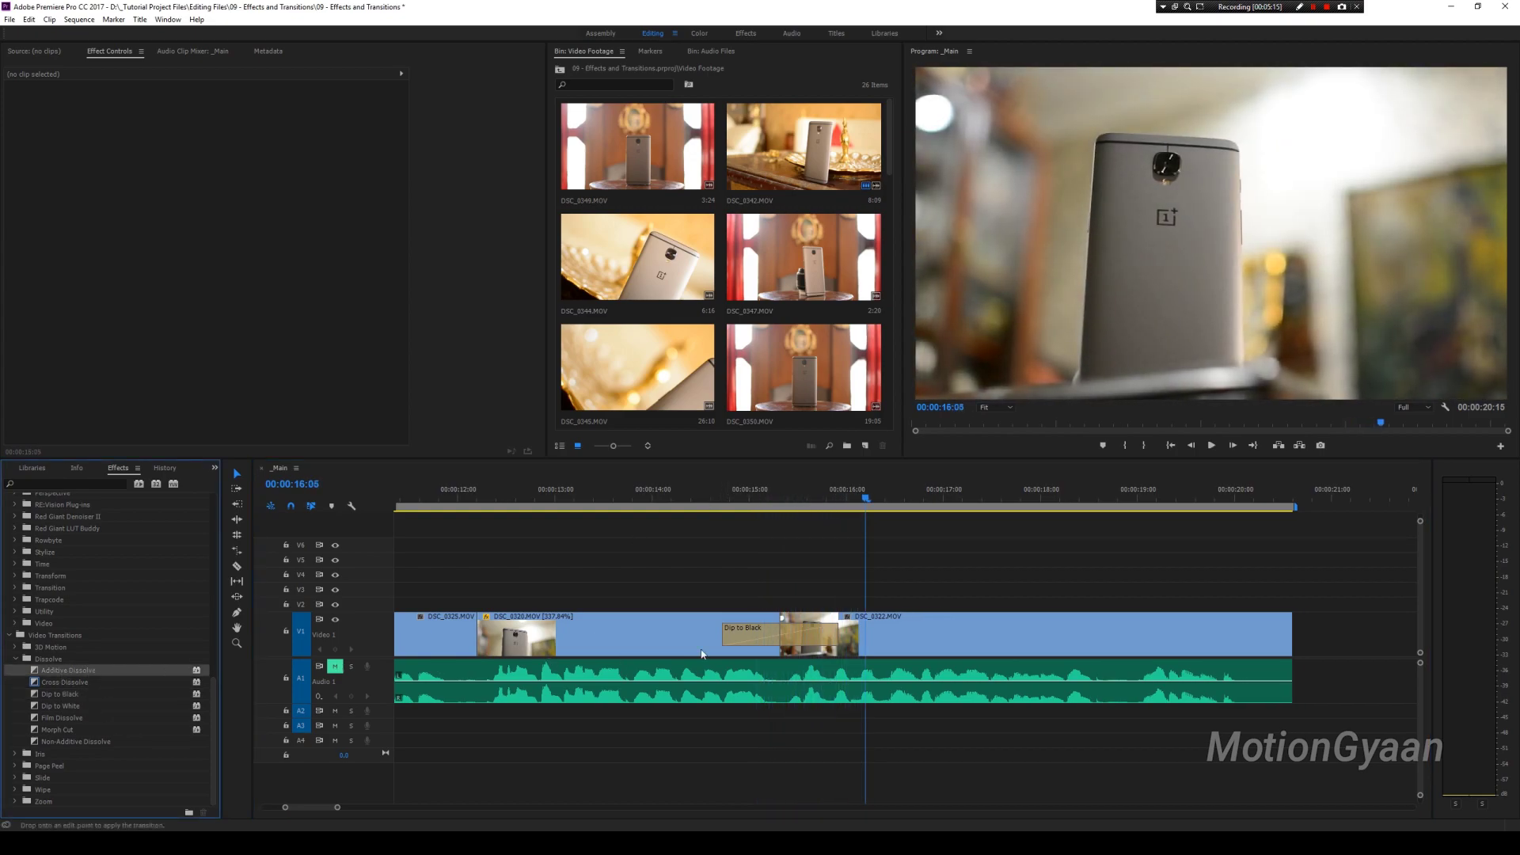
# Swap in an Additive Dissolve at the cut and play it through
pyautogui.moveTo(59, 671); pyautogui.dragTo(750, 633)
pyautogui.click(699, 492)
pyautogui.press('space')
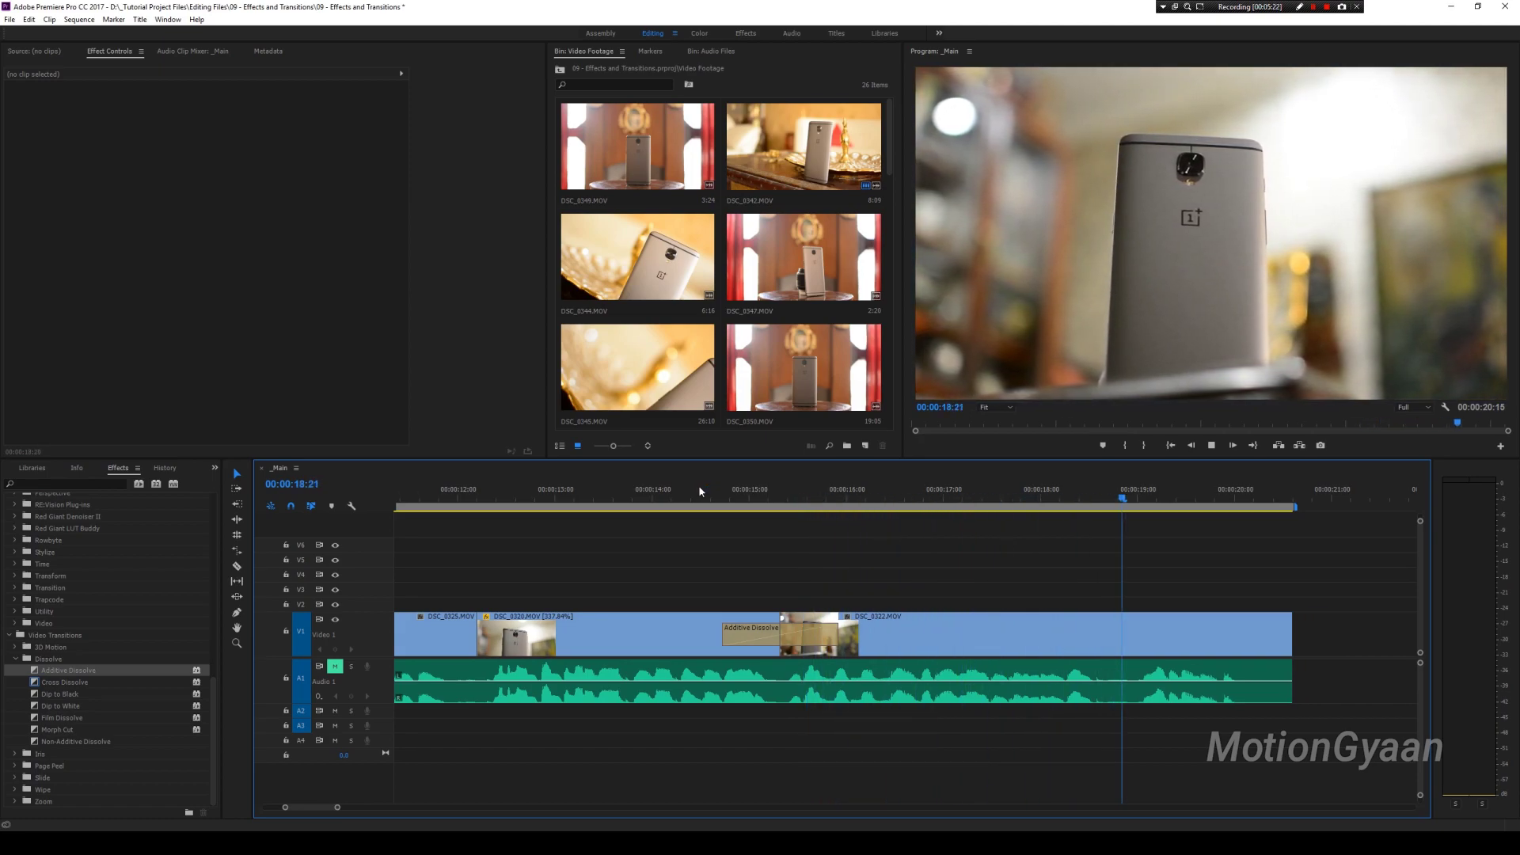
pyautogui.moveTo(729, 492); pyautogui.dragTo(785, 496)
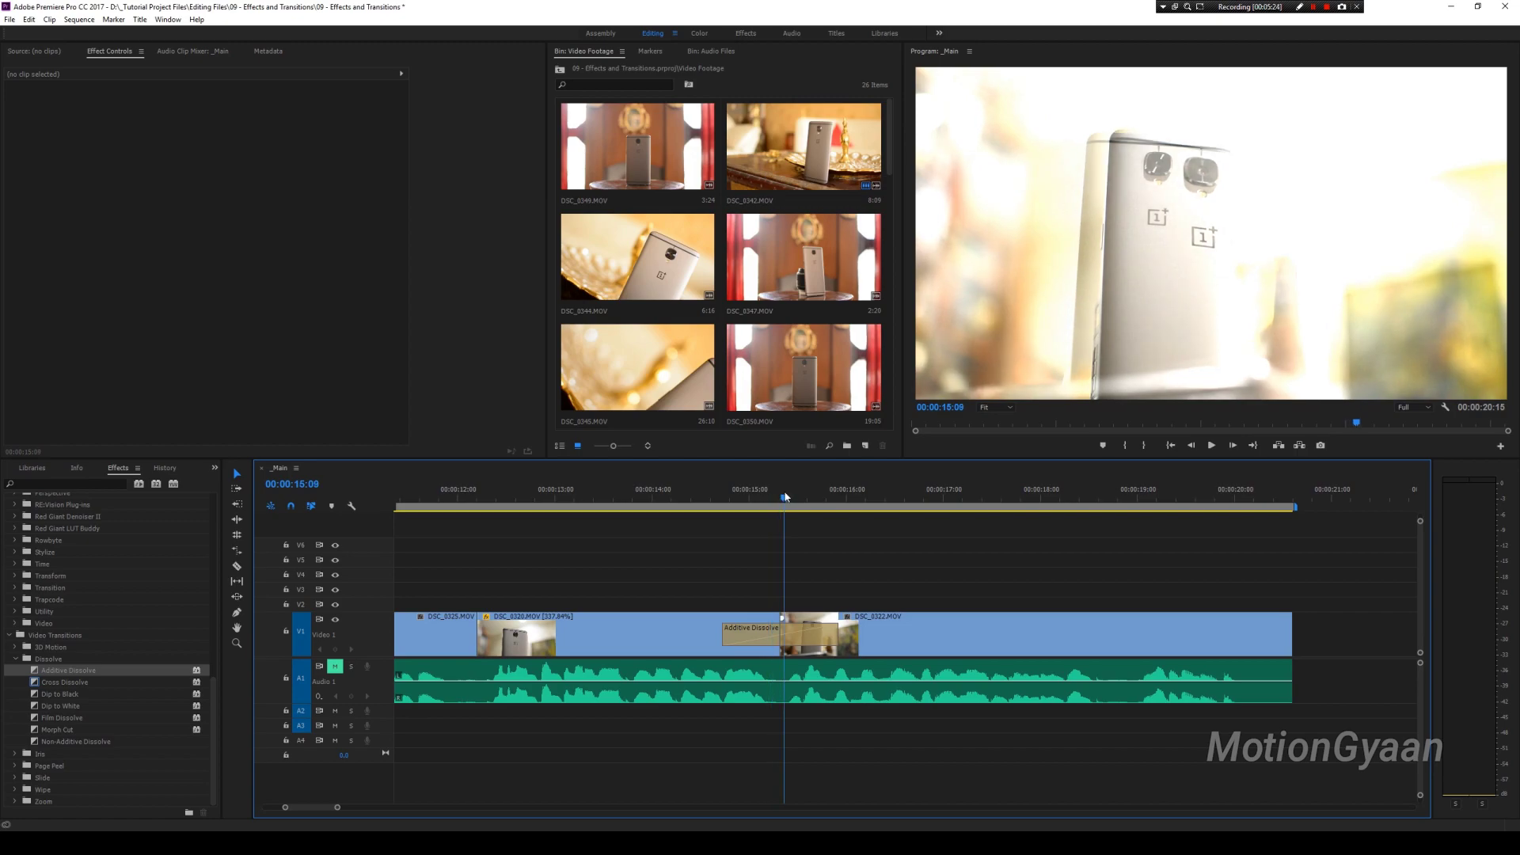
# Delete the Additive Dissolve, leaving a plain cut between DSC_0320 and DSC_0322
pyautogui.click(781, 640)
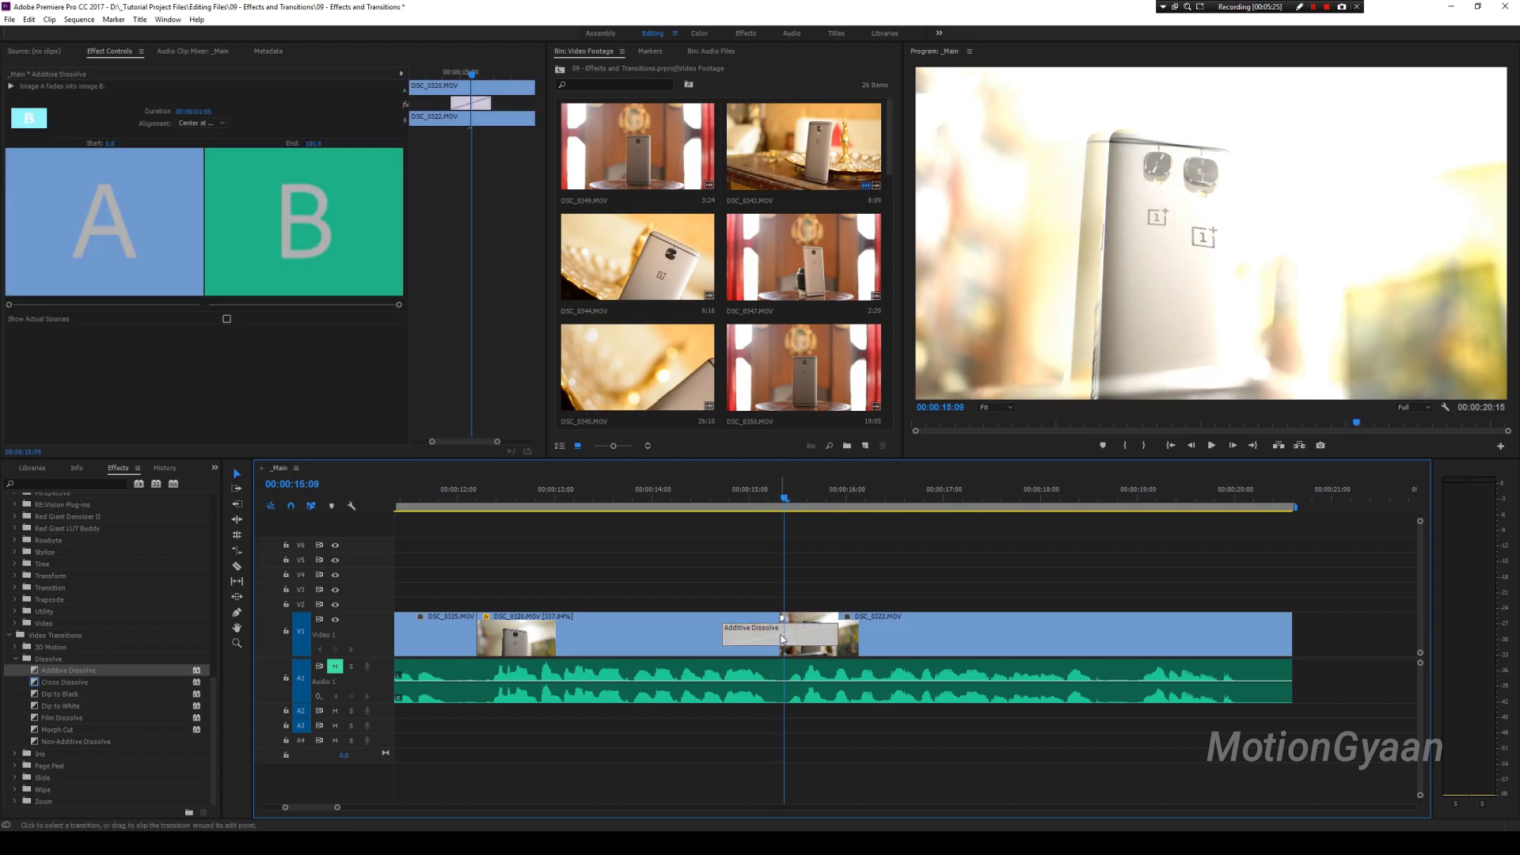
pyautogui.press('Delete')
pyautogui.scroll(3, 87, 626)
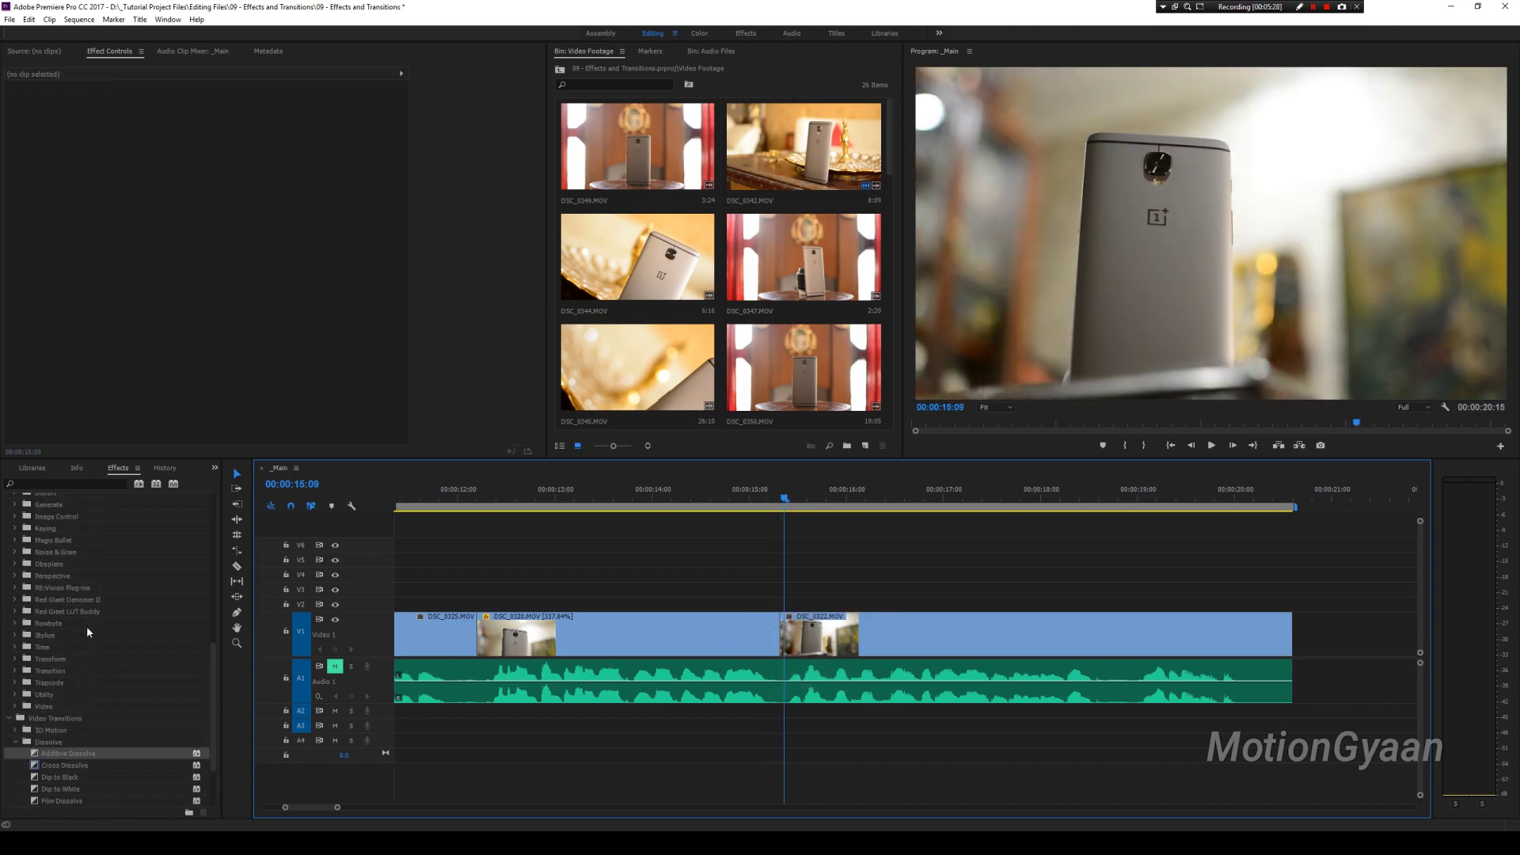
pyautogui.scroll(8, 87, 625)
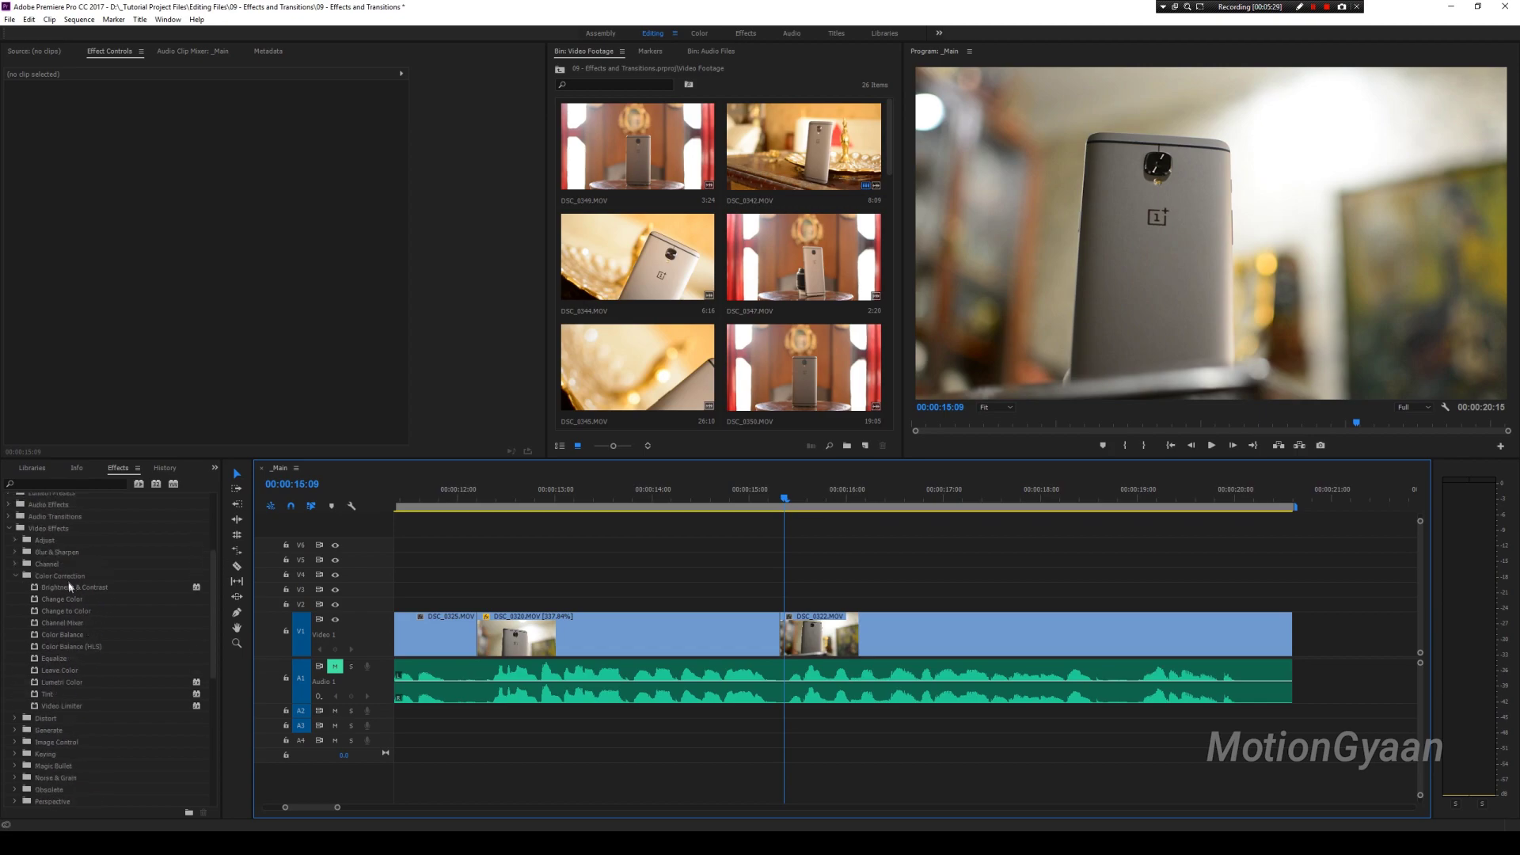
# Search effects for 'cur' and drag Obsolete > RGB Curves onto the DSC_0322 clip at 15:24
pyautogui.click(60, 577)
pyautogui.moveTo(828, 499); pyautogui.dragTo(843, 498)
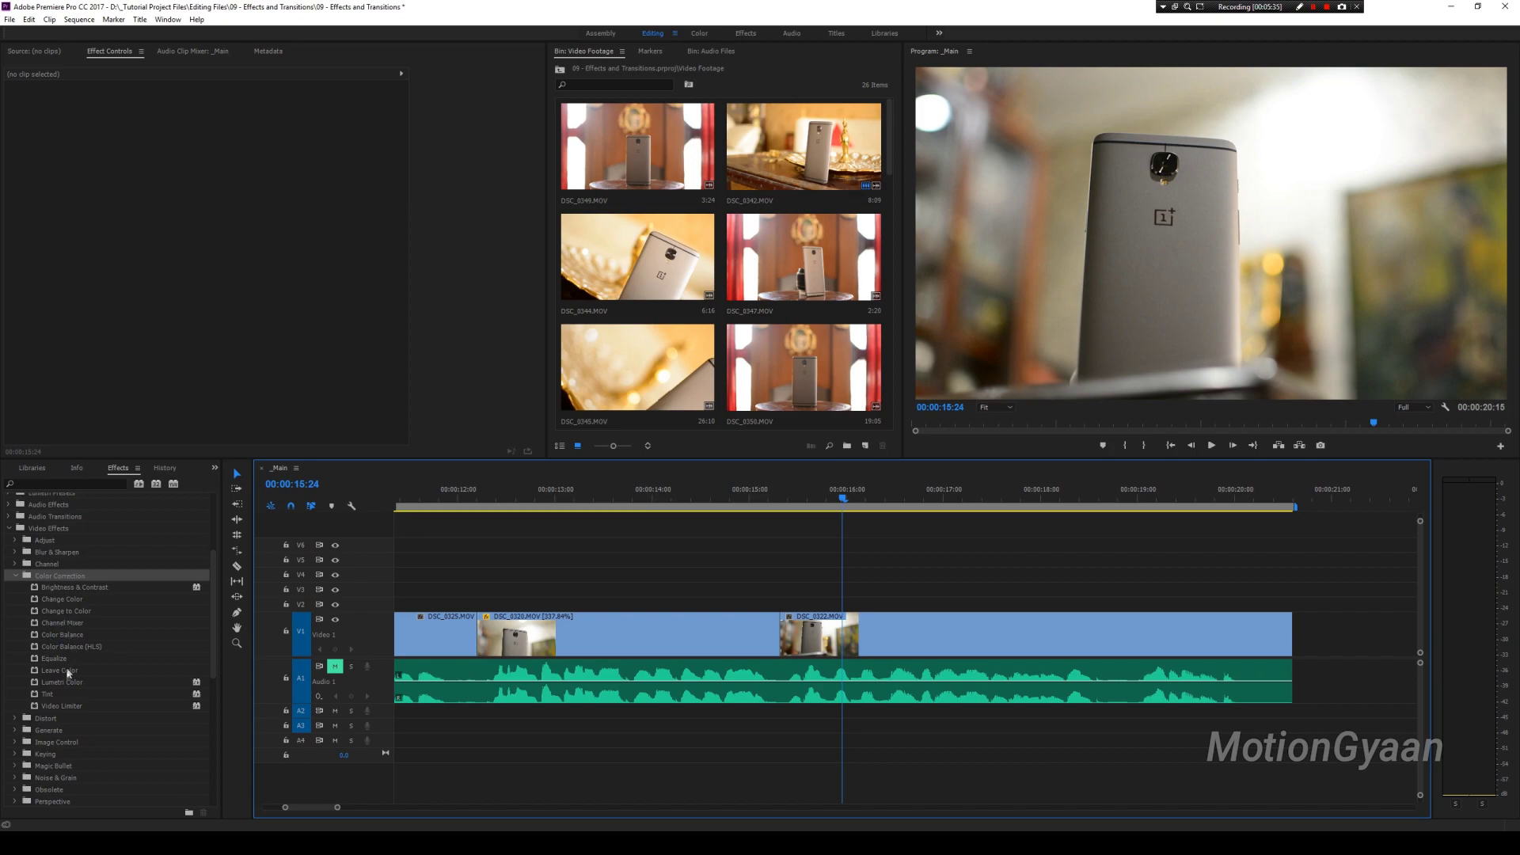
pyautogui.click(62, 484)
pyautogui.write('cur')
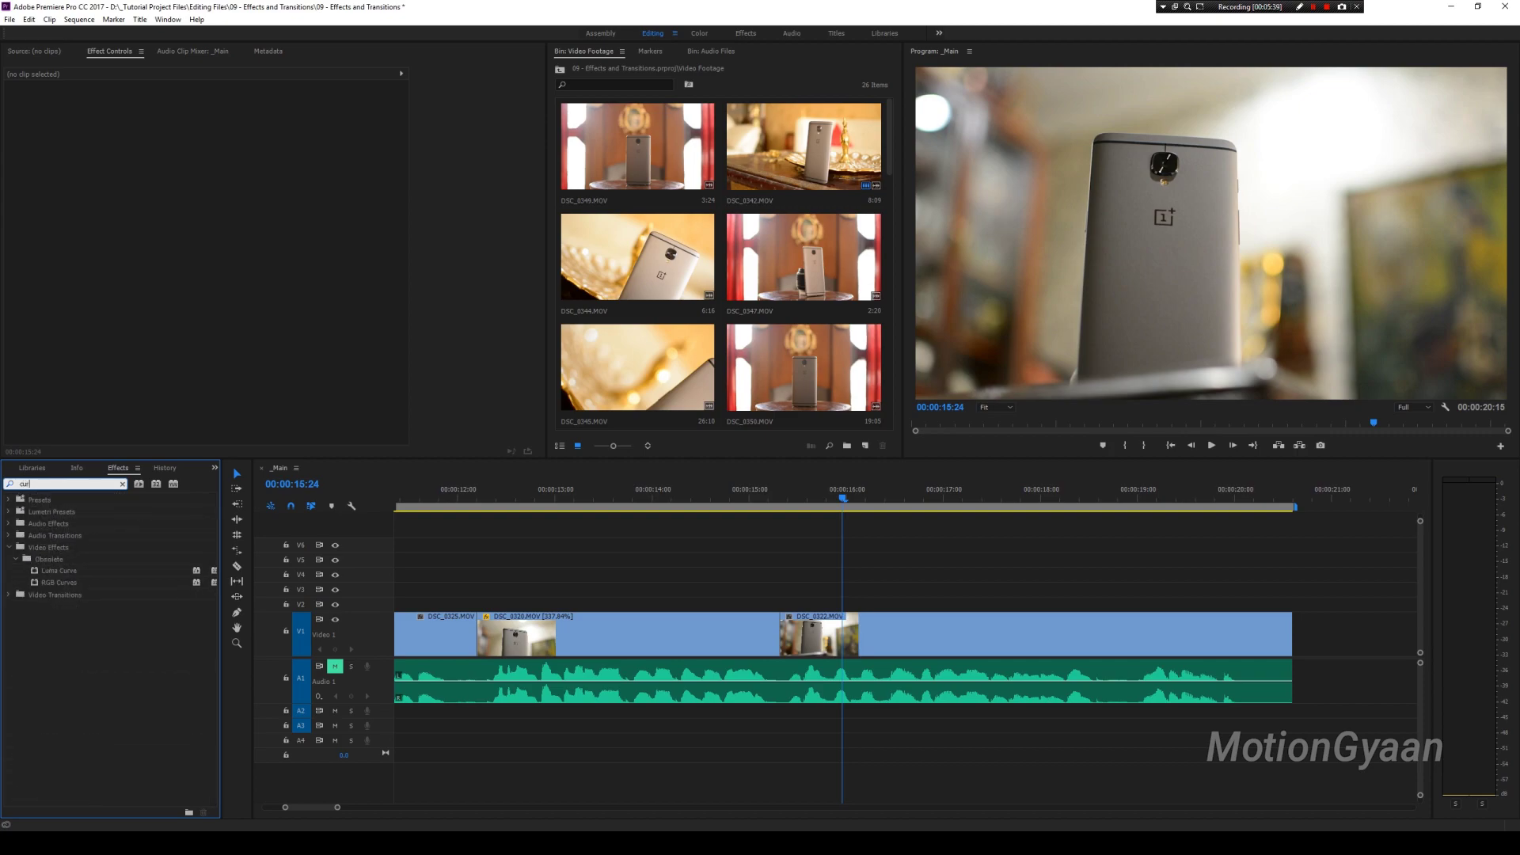
pyautogui.click(58, 583)
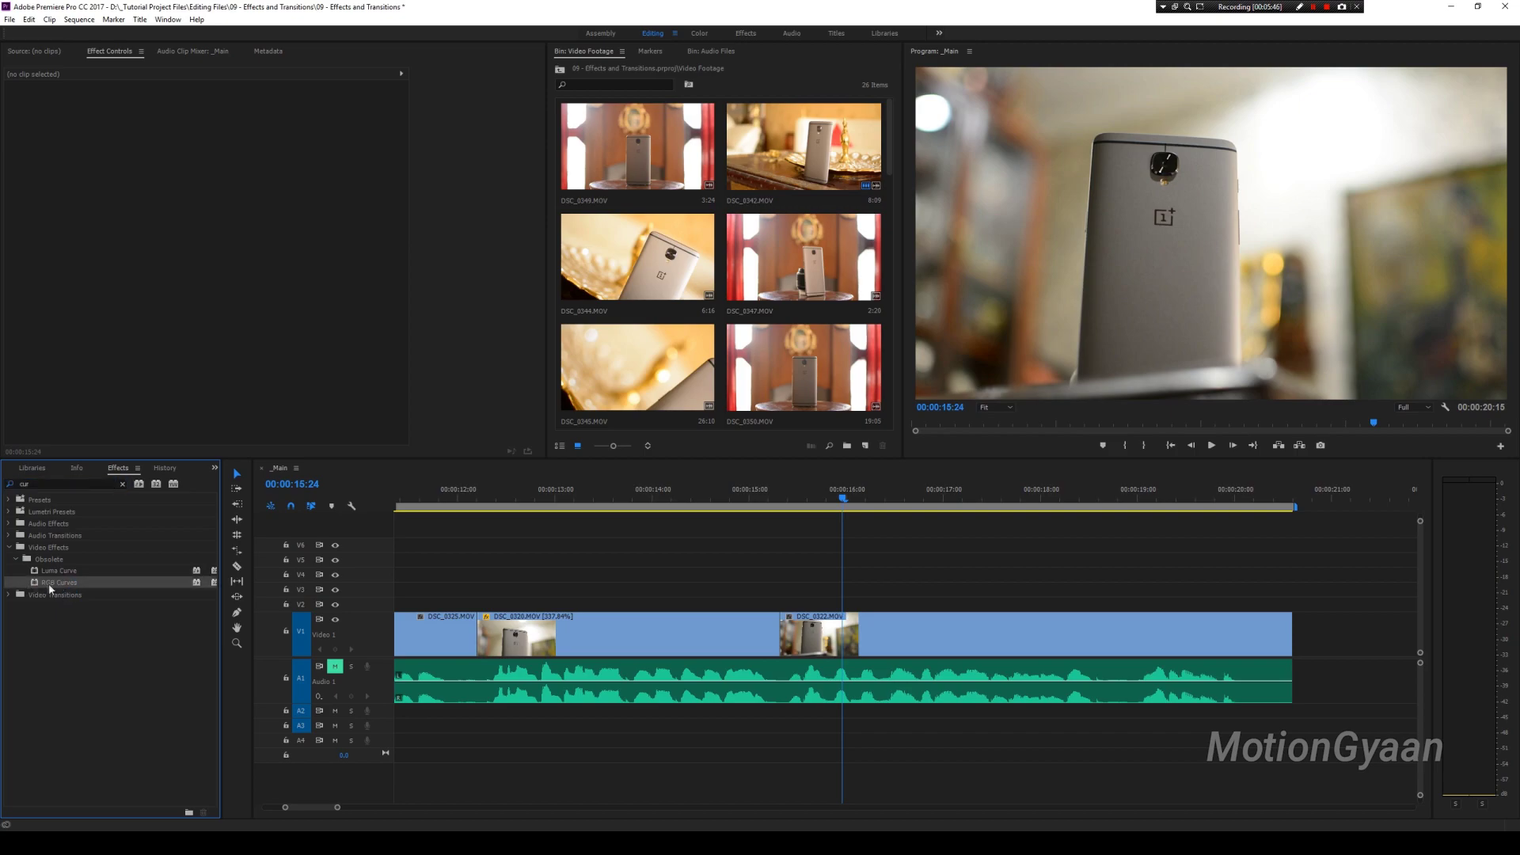
pyautogui.moveTo(332, 608)
pyautogui.mouseDown()
pyautogui.moveTo(899, 642)
pyautogui.moveTo(863, 631)
pyautogui.mouseUp()
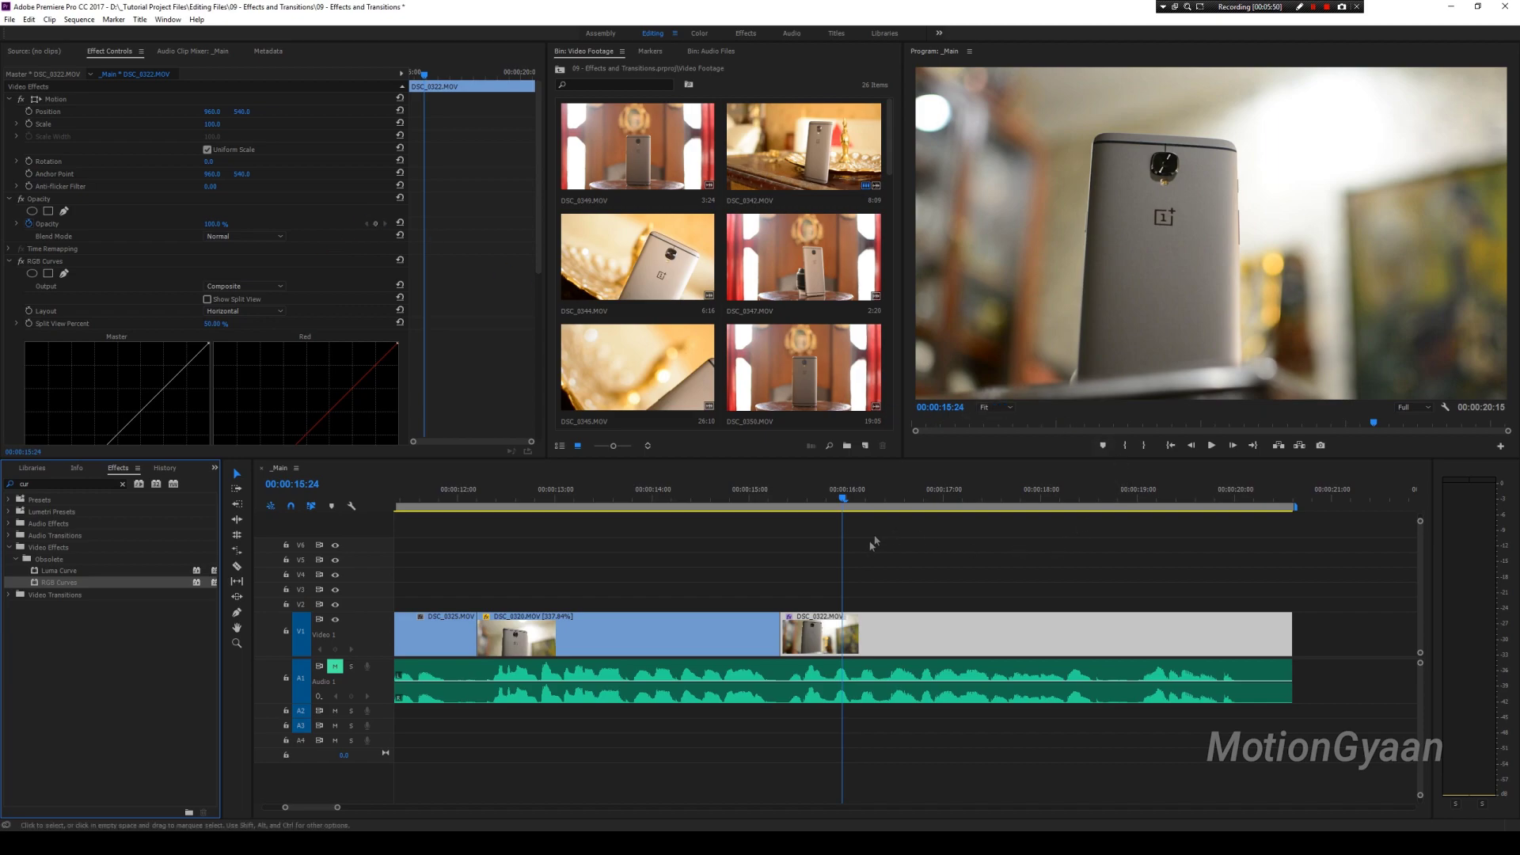
# Select DSC_0322 and switch its RGB Curves split-view layout to Vertical
pyautogui.click(867, 558)
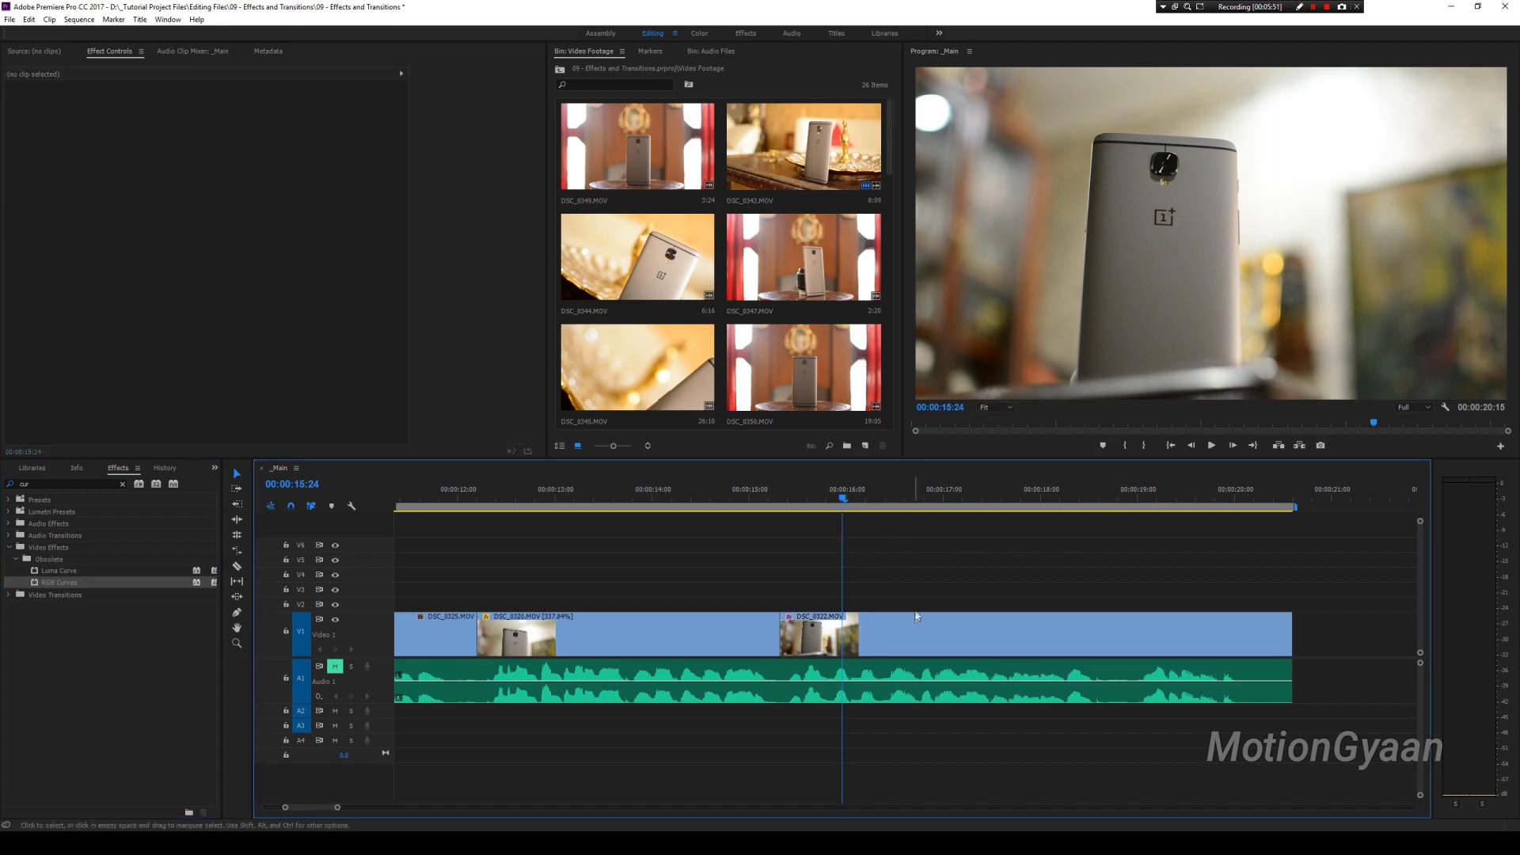
pyautogui.click(878, 631)
pyautogui.click(246, 226)
pyautogui.click(247, 254)
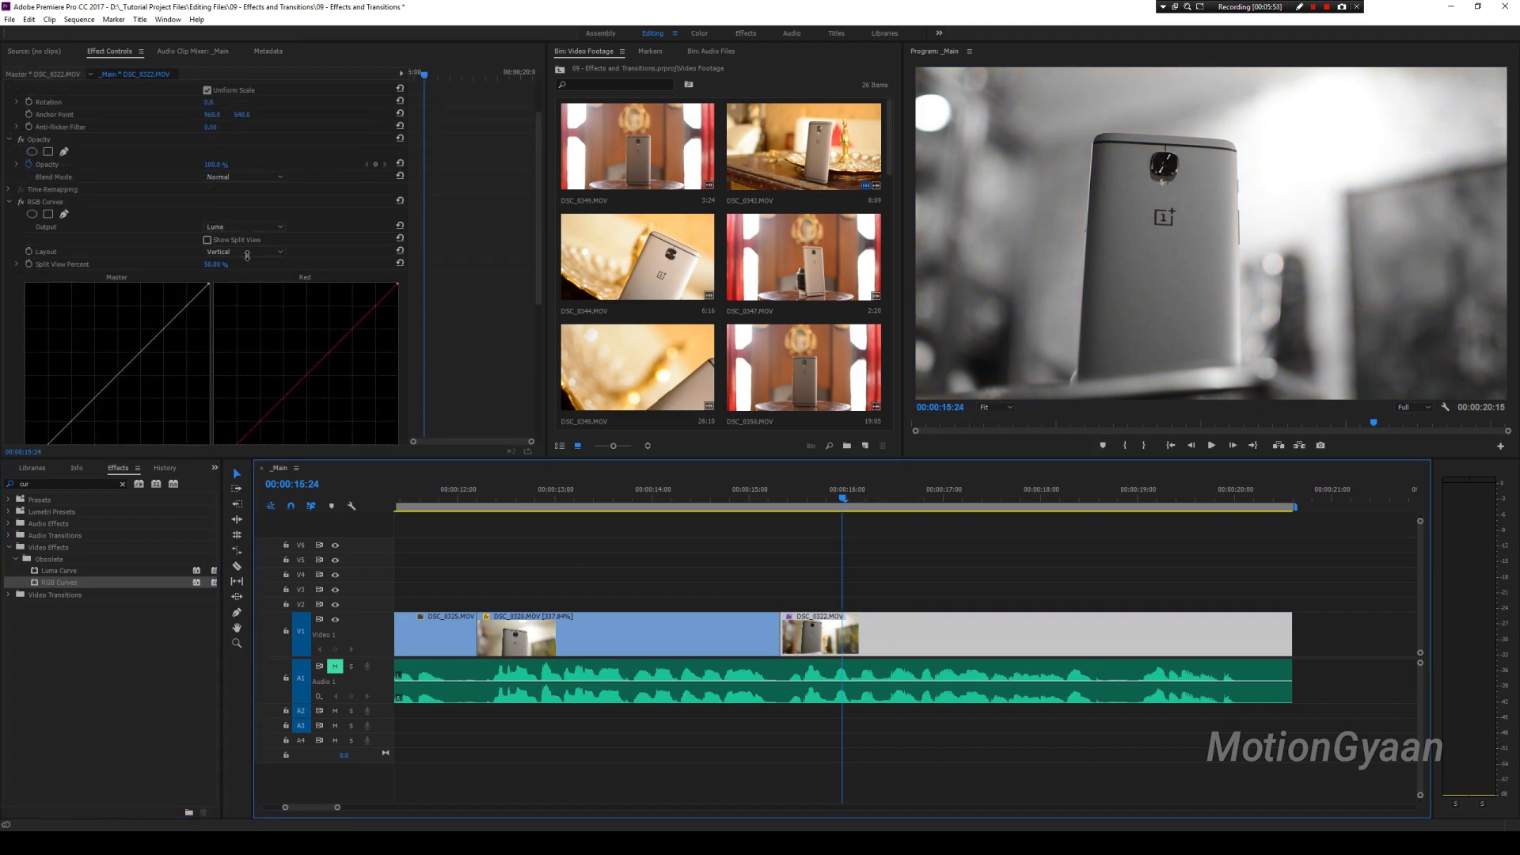
pyautogui.scroll(2, 381, 219)
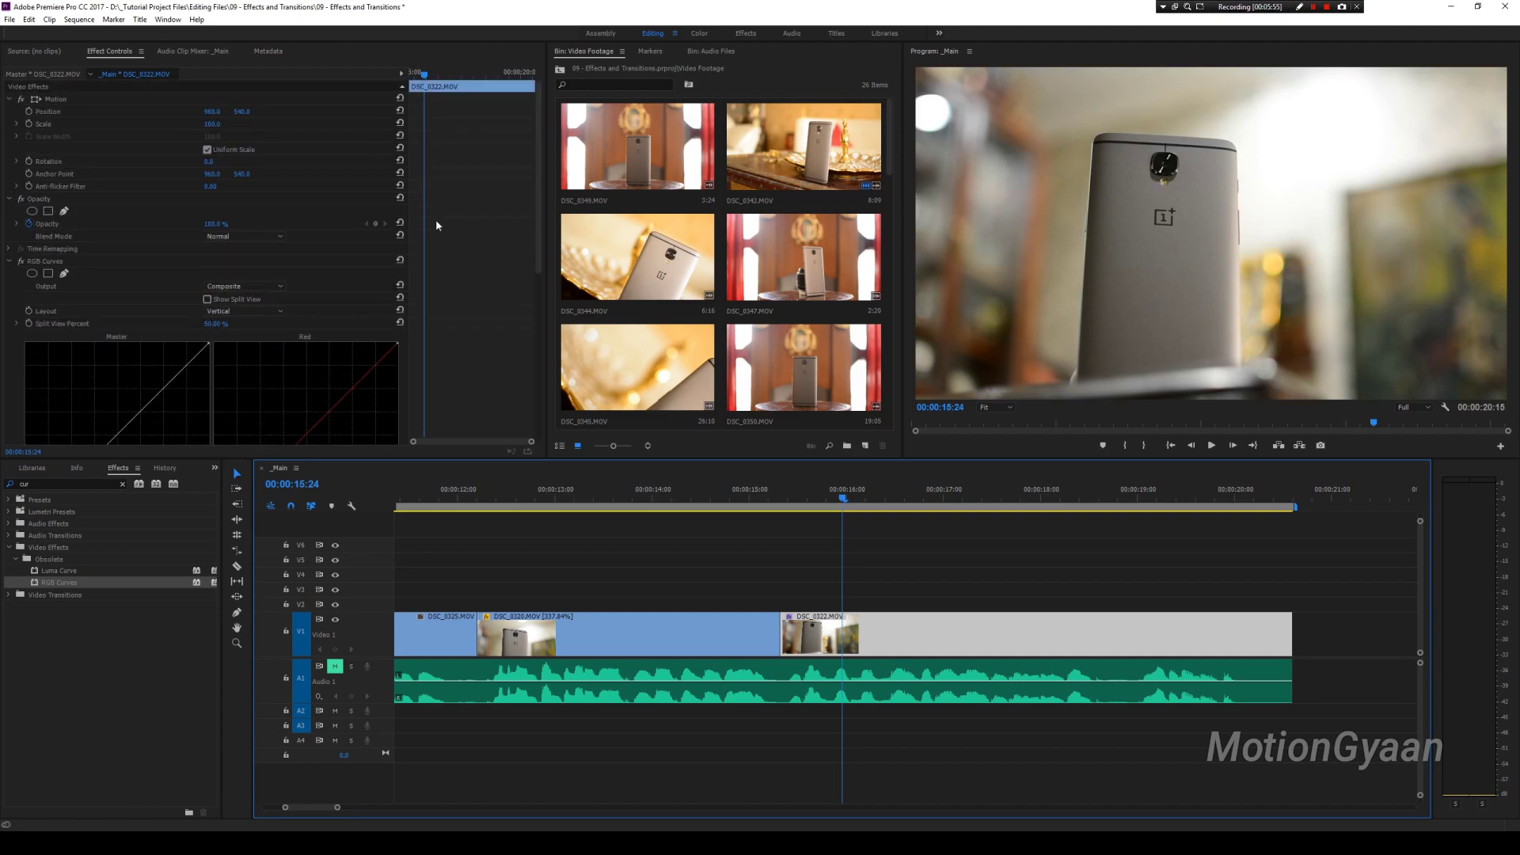
# Reselect DSC_0322 and go through its Motion, Opacity, Time Remapping and RGB Curves settings in Effect Controls
pyautogui.click(34, 51)
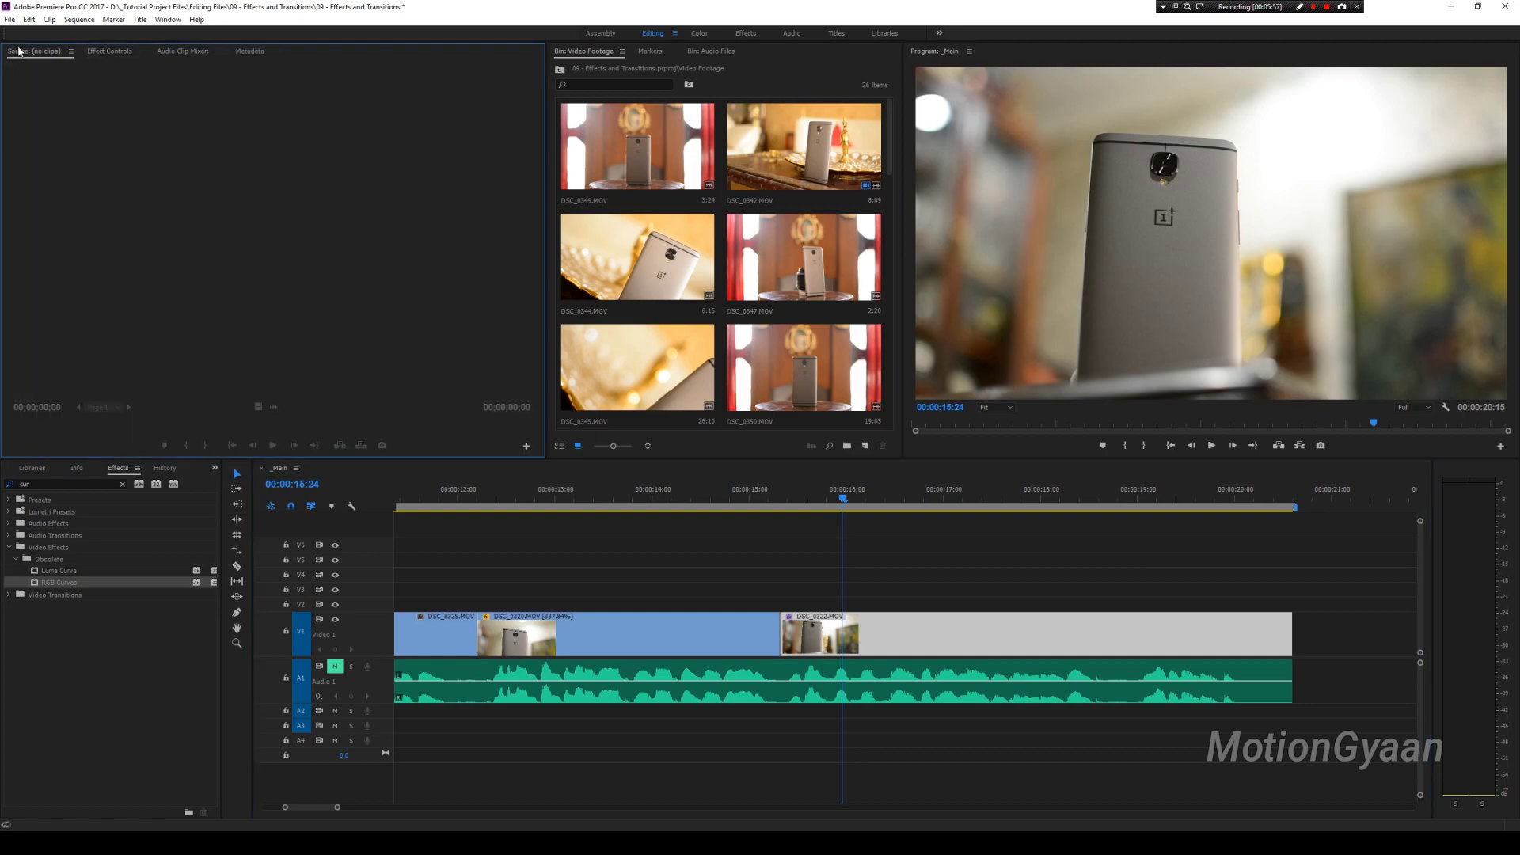
pyautogui.click(899, 558)
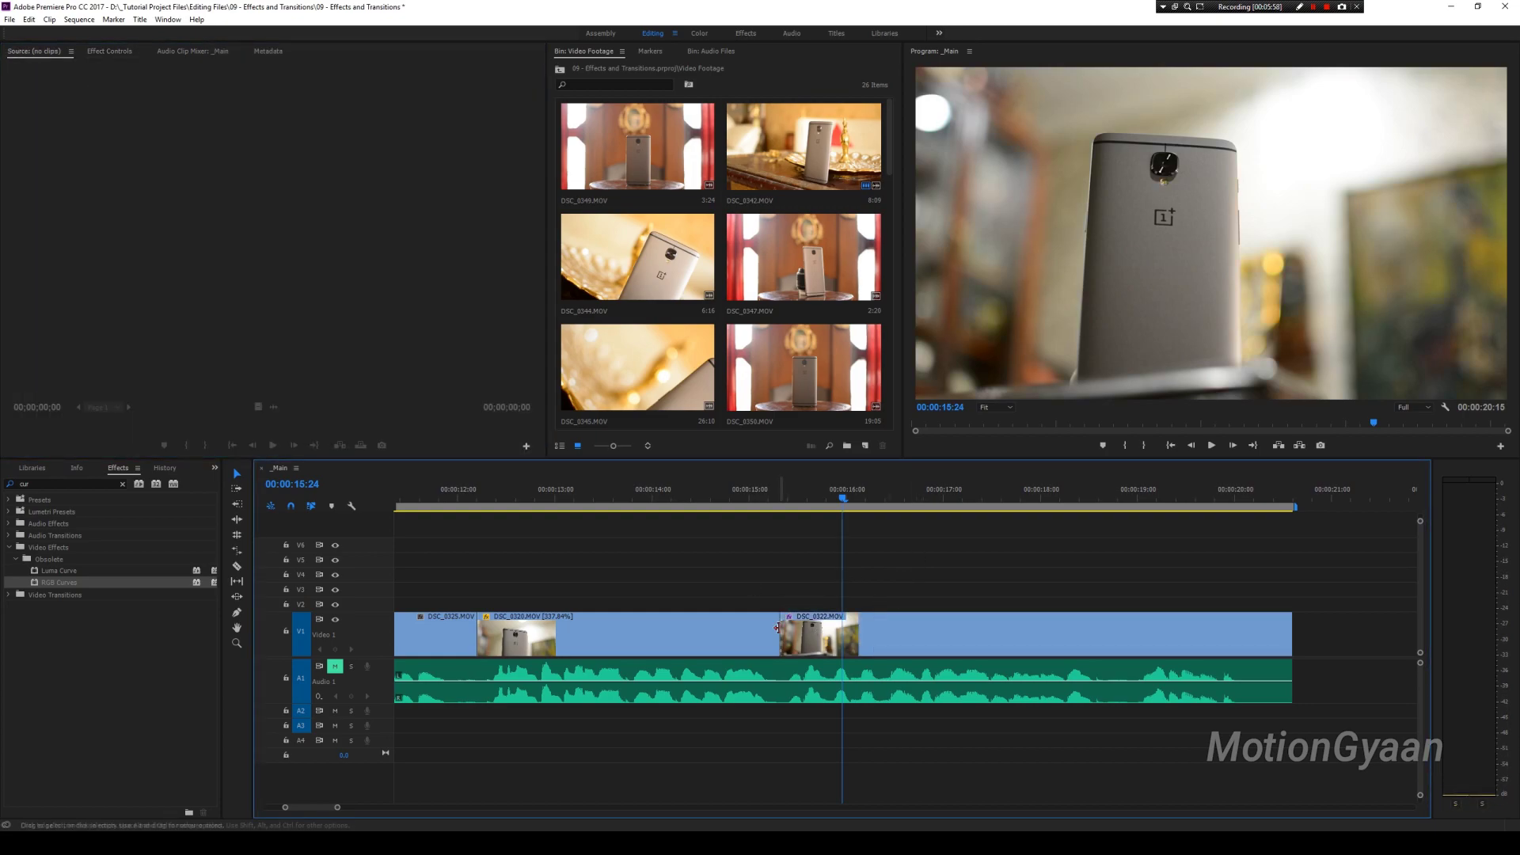
pyautogui.click(885, 624)
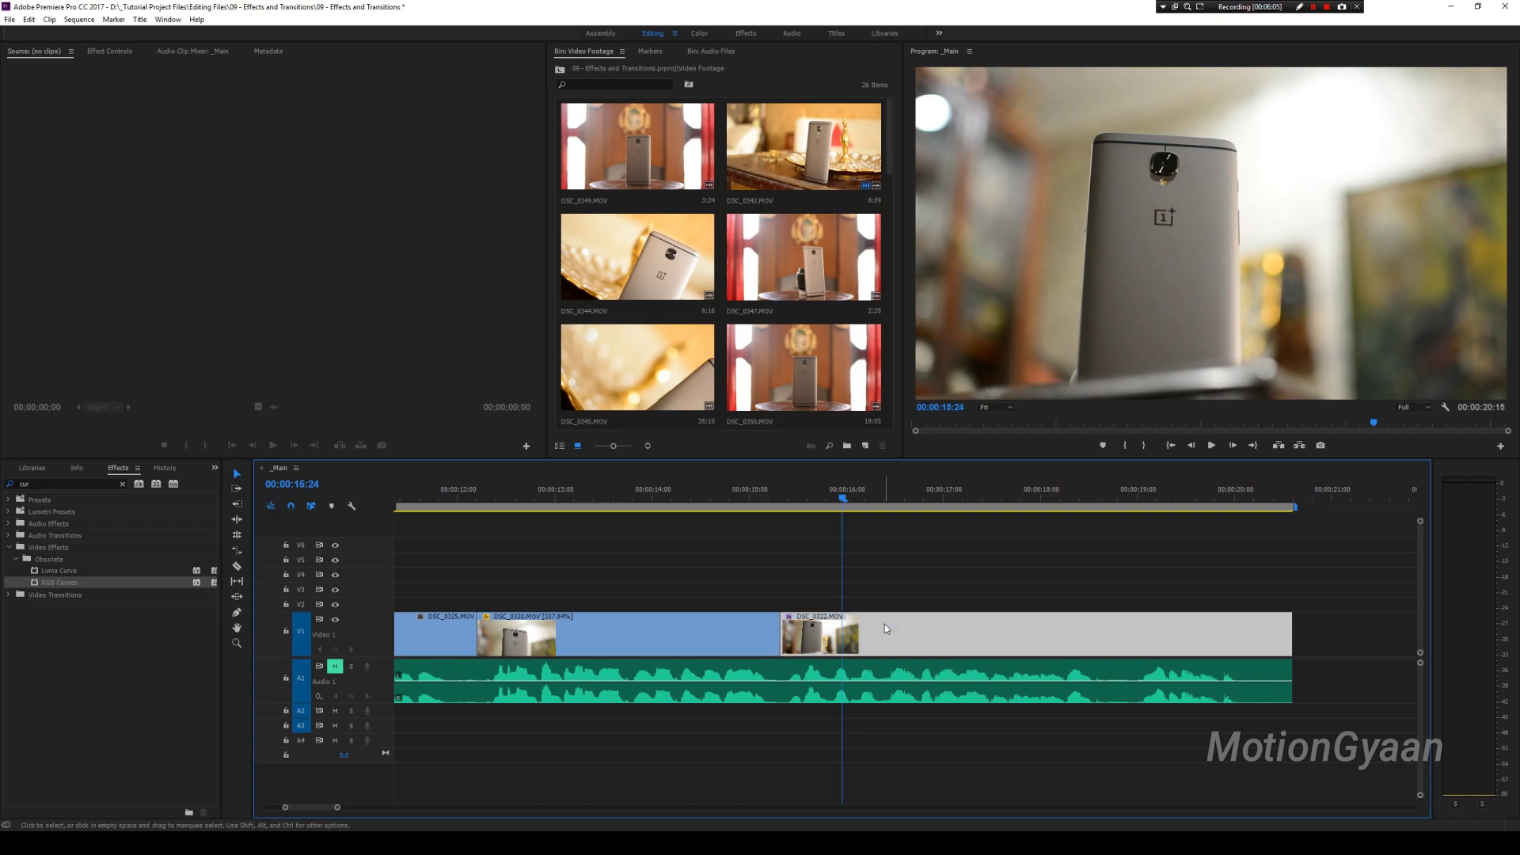
pyautogui.click(98, 51)
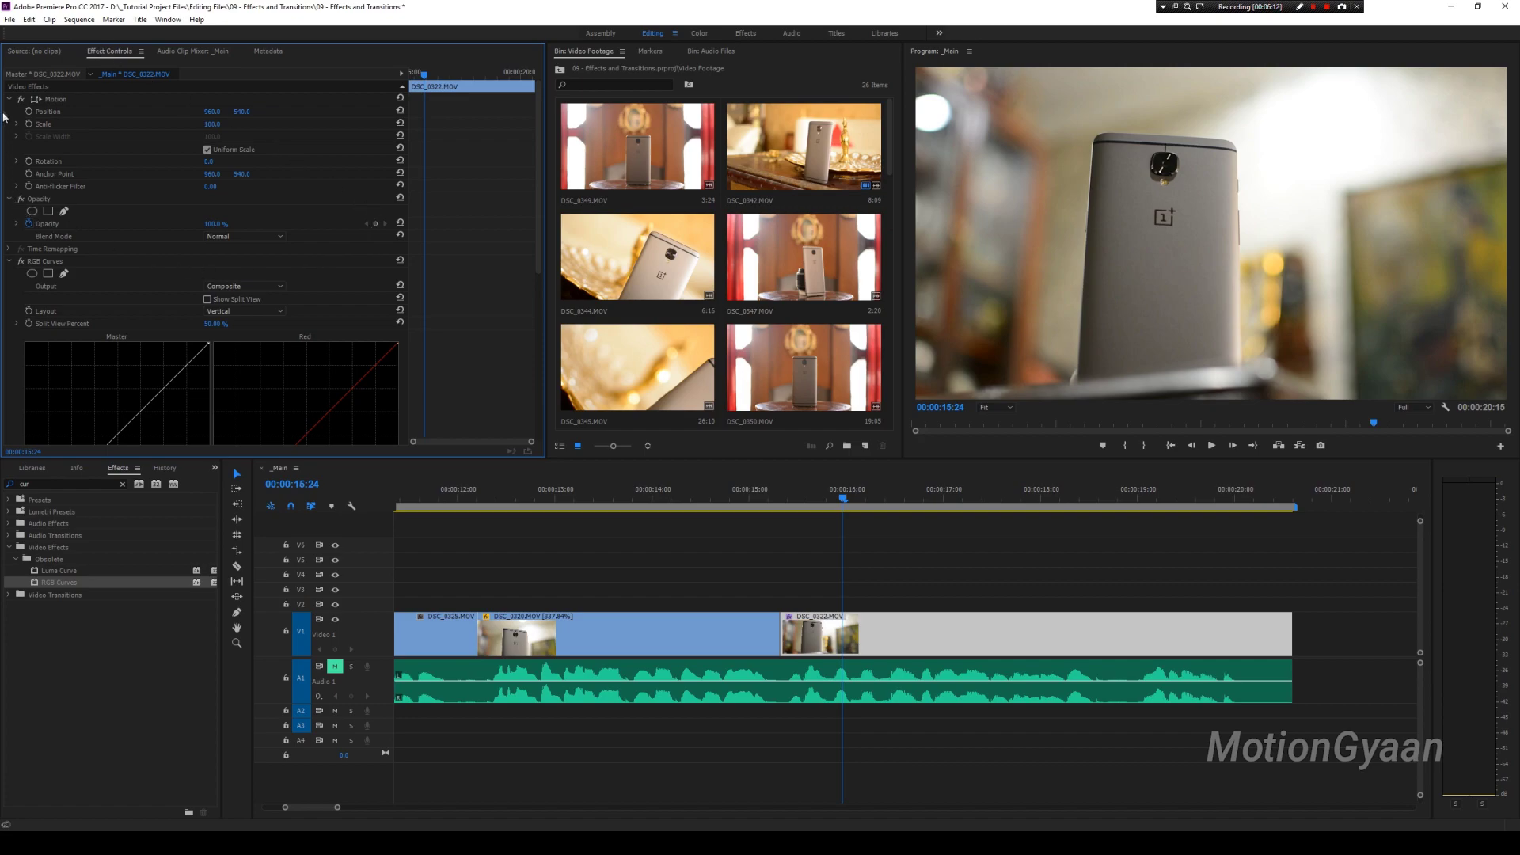
pyautogui.click(52, 97)
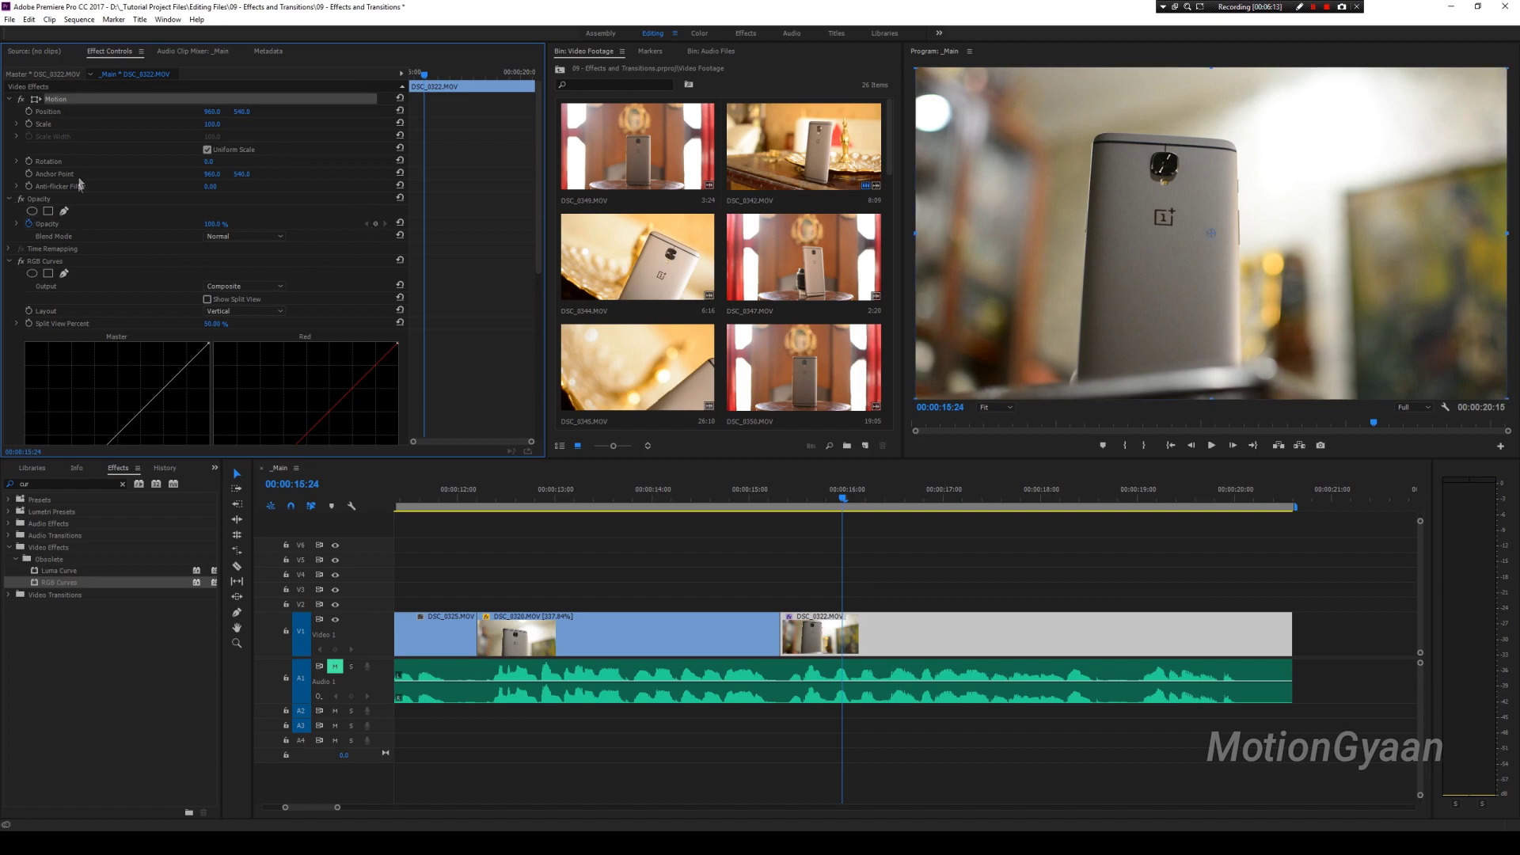
pyautogui.click(47, 199)
pyautogui.click(54, 249)
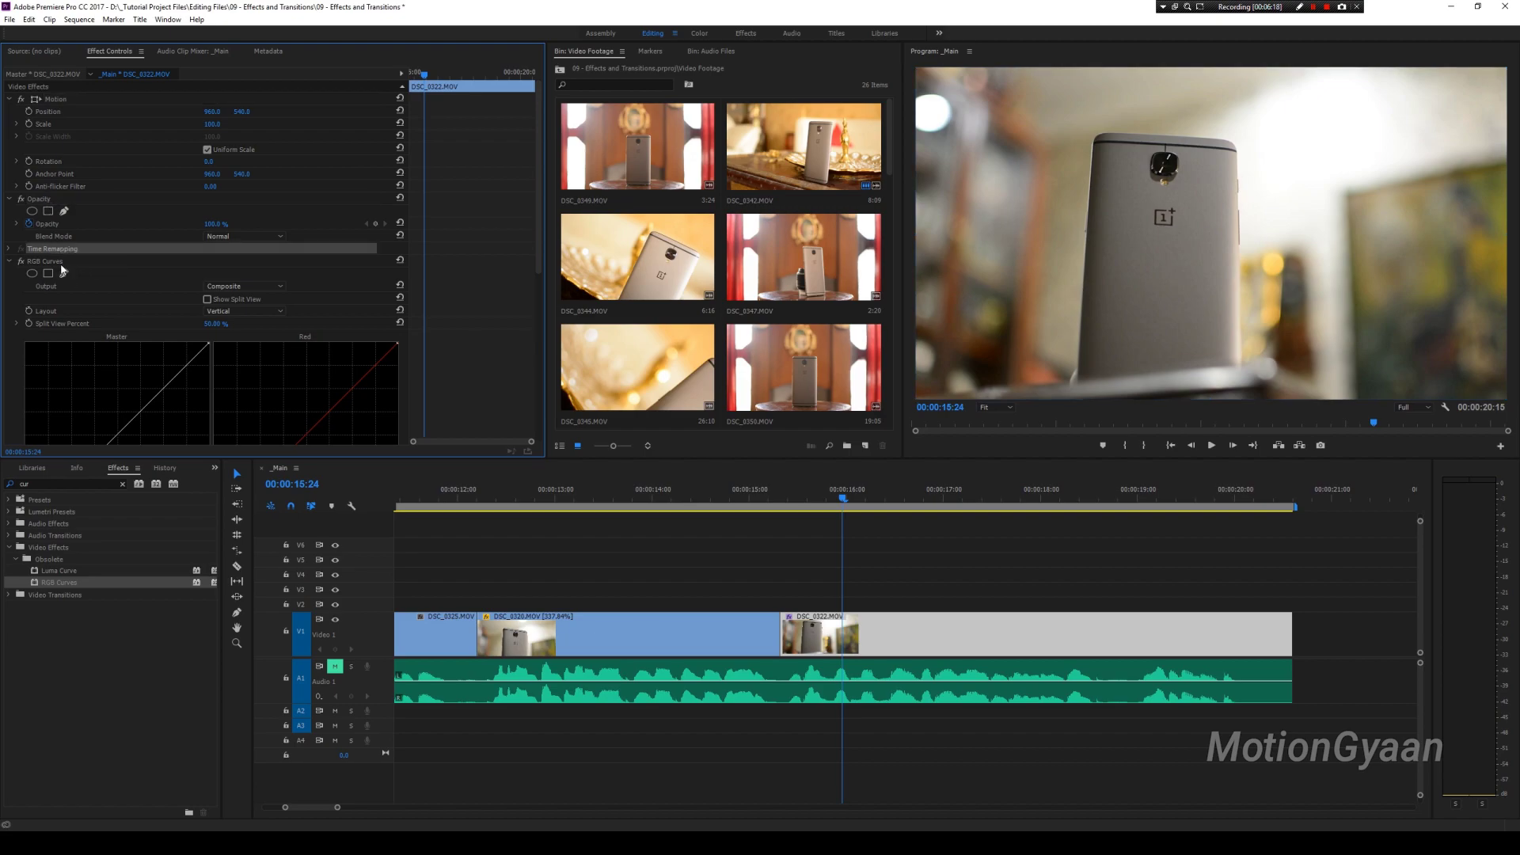
pyautogui.click(53, 261)
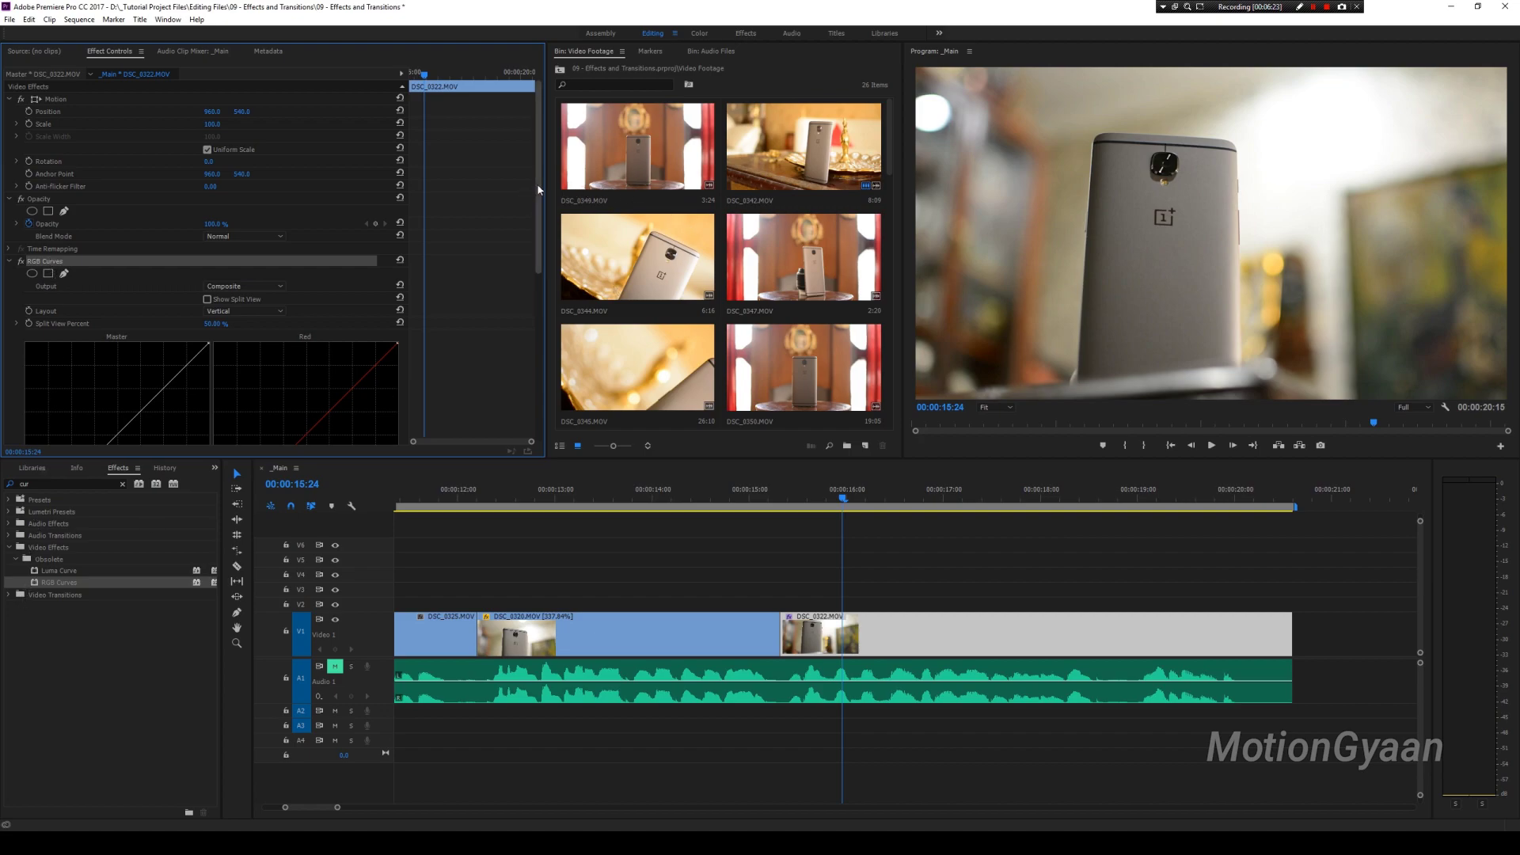
# Bend the Master curve into an S-curve, brightening highlights and darkening shadows
pyautogui.moveTo(538, 190); pyautogui.dragTo(527, 239)
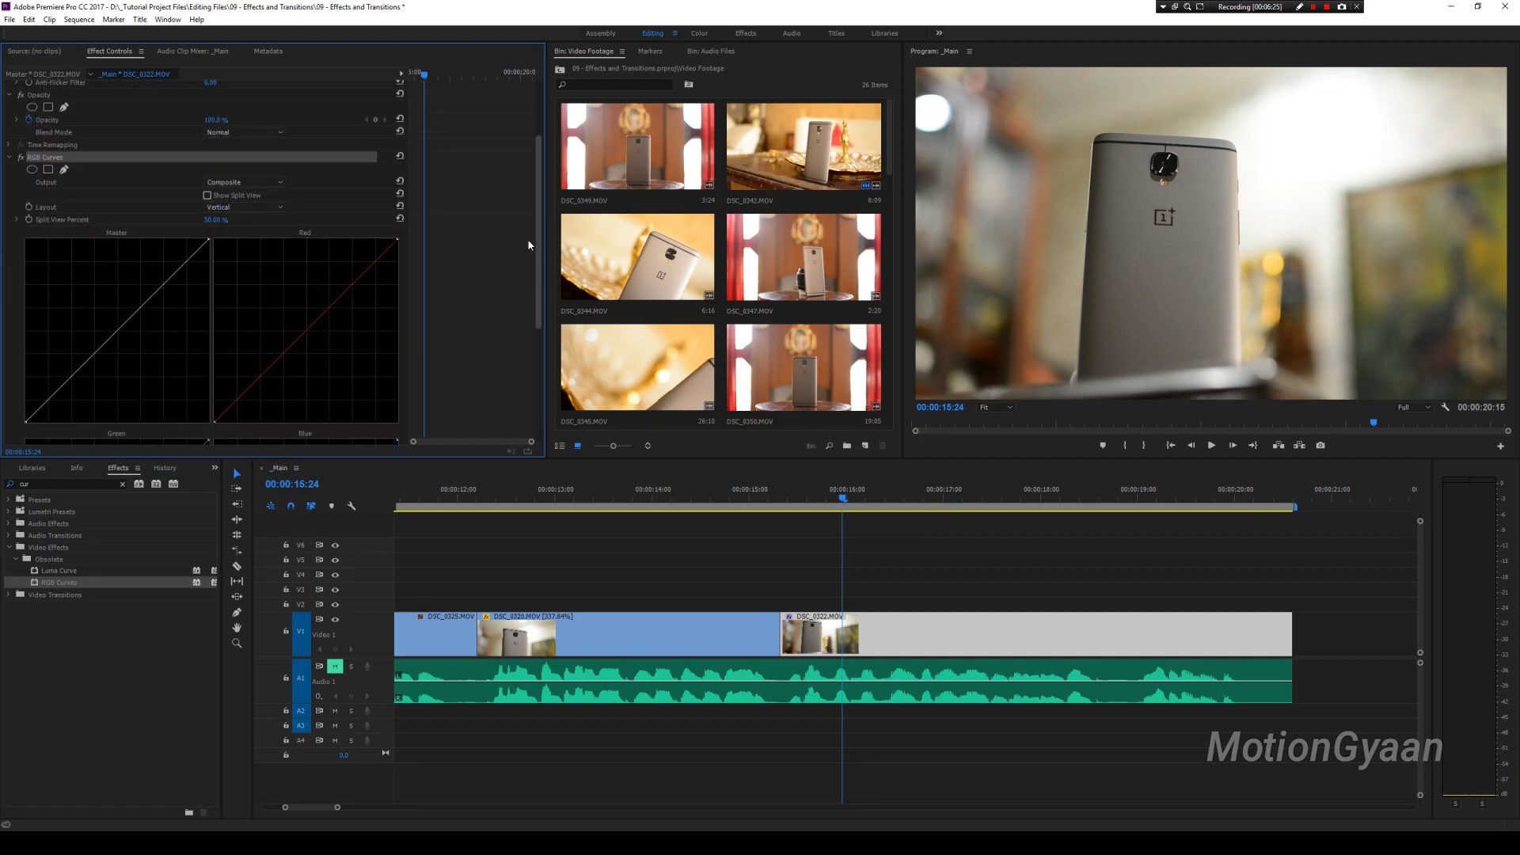
pyautogui.scroll(-2, 527, 241)
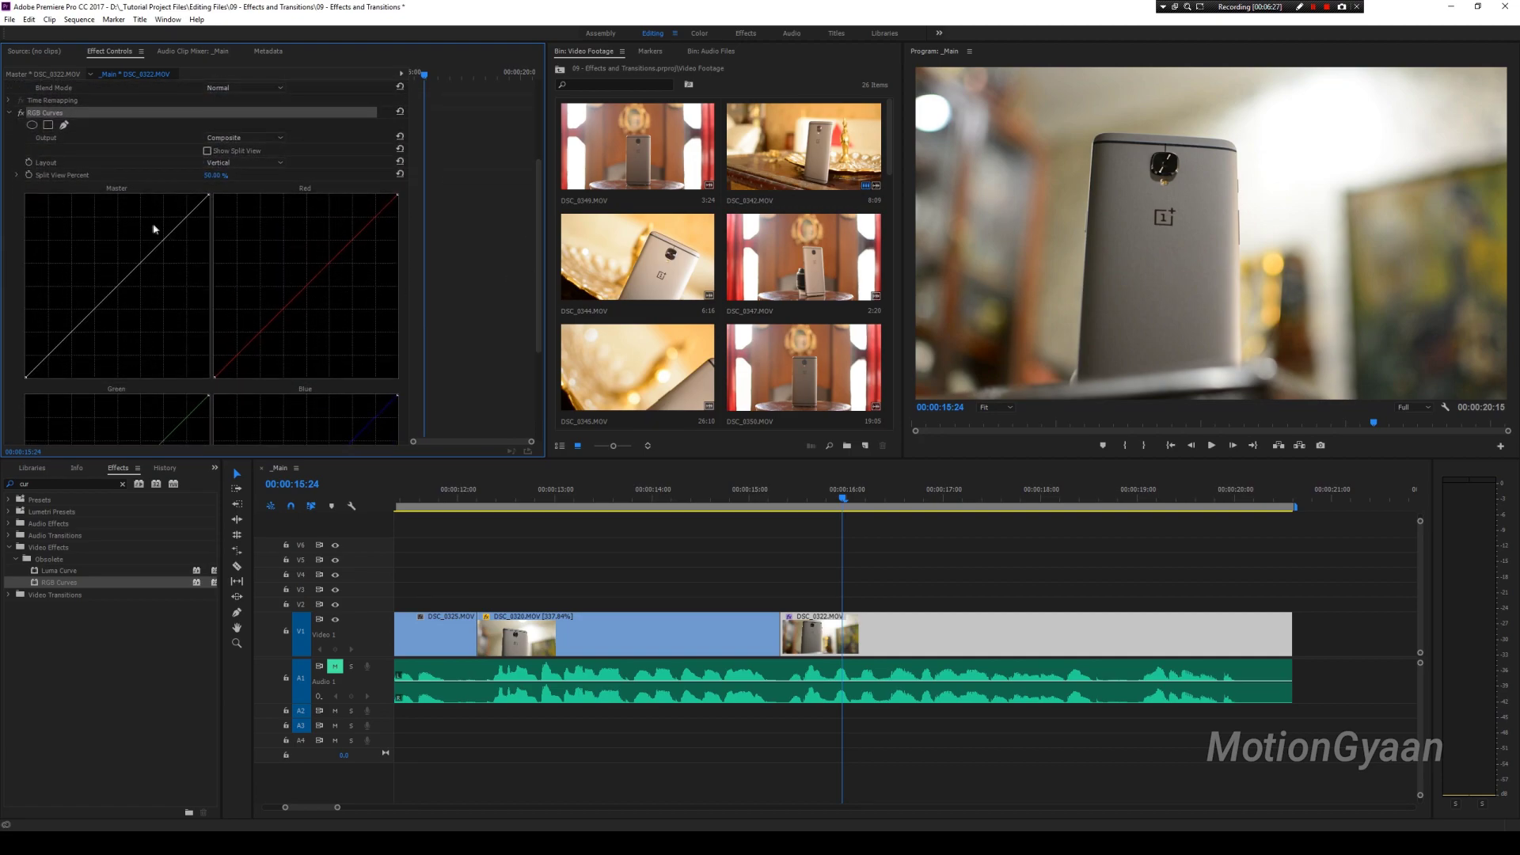
pyautogui.moveTo(168, 233); pyautogui.dragTo(158, 223)
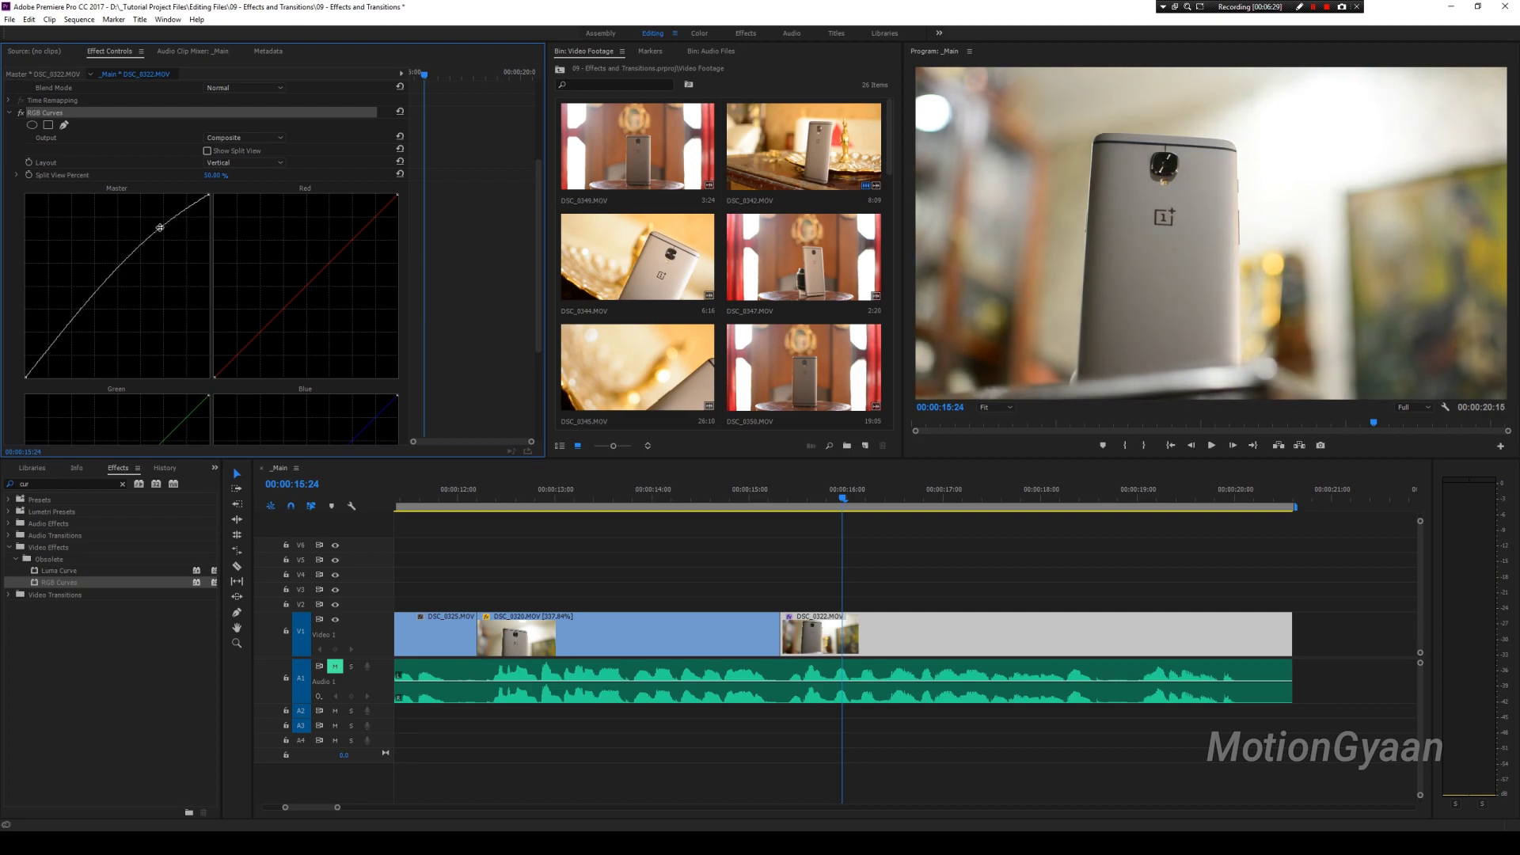
pyautogui.moveTo(45, 344); pyautogui.dragTo(42, 353)
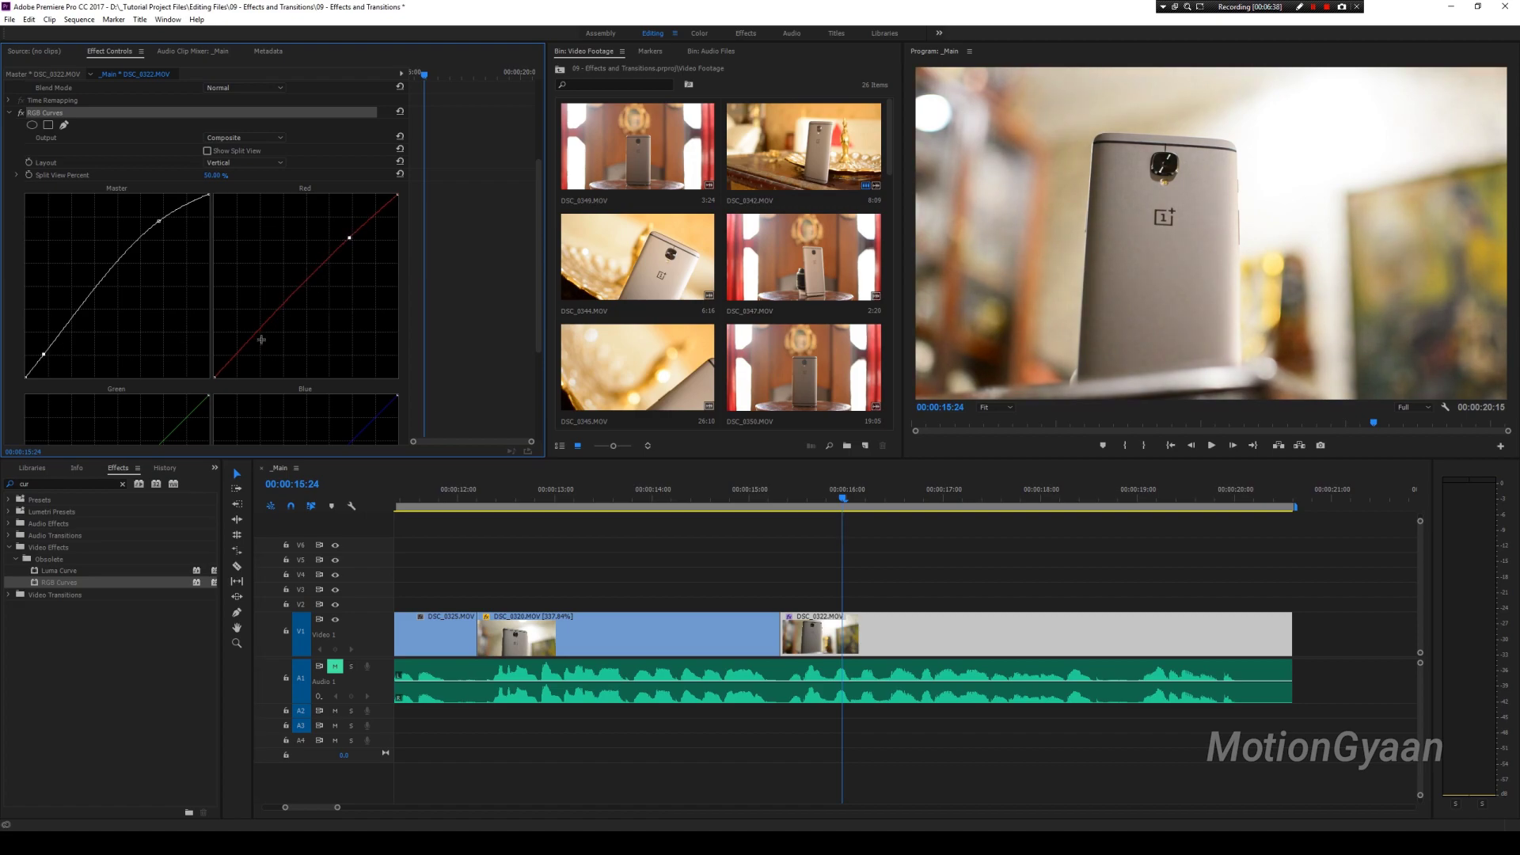
# Add contrast to the Red curve, lift the Blue curve, and raise the Green curve slightly
pyautogui.moveTo(261, 340); pyautogui.dragTo(257, 343)
pyautogui.moveTo(539, 246); pyautogui.dragTo(539, 332)
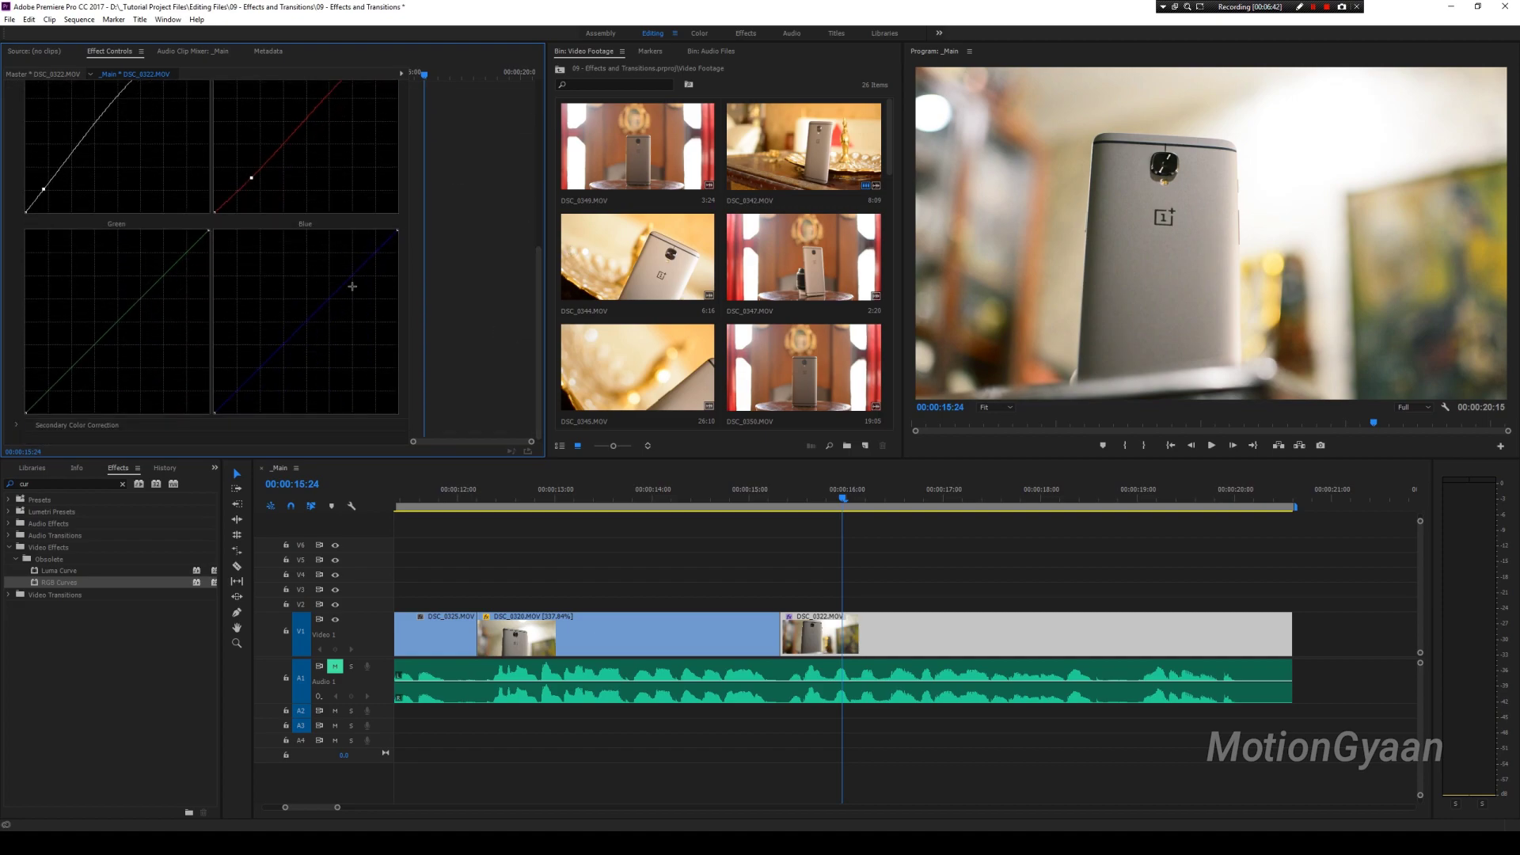
pyautogui.moveTo(344, 275); pyautogui.dragTo(355, 268)
pyautogui.click(244, 379)
pyautogui.moveTo(121, 315)
pyautogui.mouseDown()
pyautogui.moveTo(163, 276)
pyautogui.moveTo(174, 443)
pyautogui.mouseUp()
pyautogui.moveTo(538, 316); pyautogui.dragTo(535, 194)
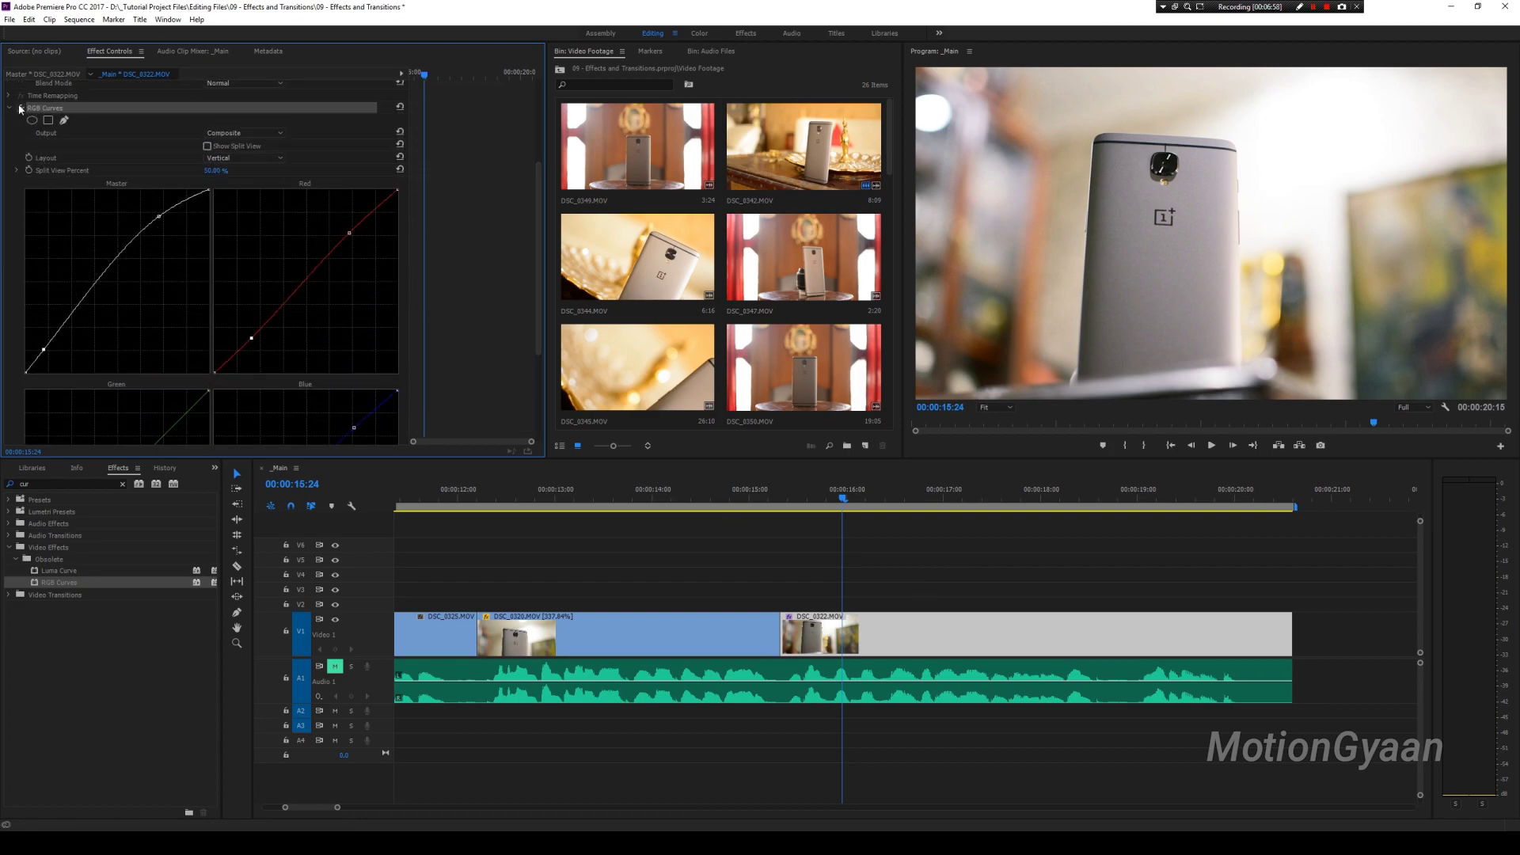
pyautogui.click(21, 108)
pyautogui.click(21, 107)
pyautogui.click(21, 108)
pyautogui.click(21, 107)
pyautogui.click(20, 108)
pyautogui.click(20, 108)
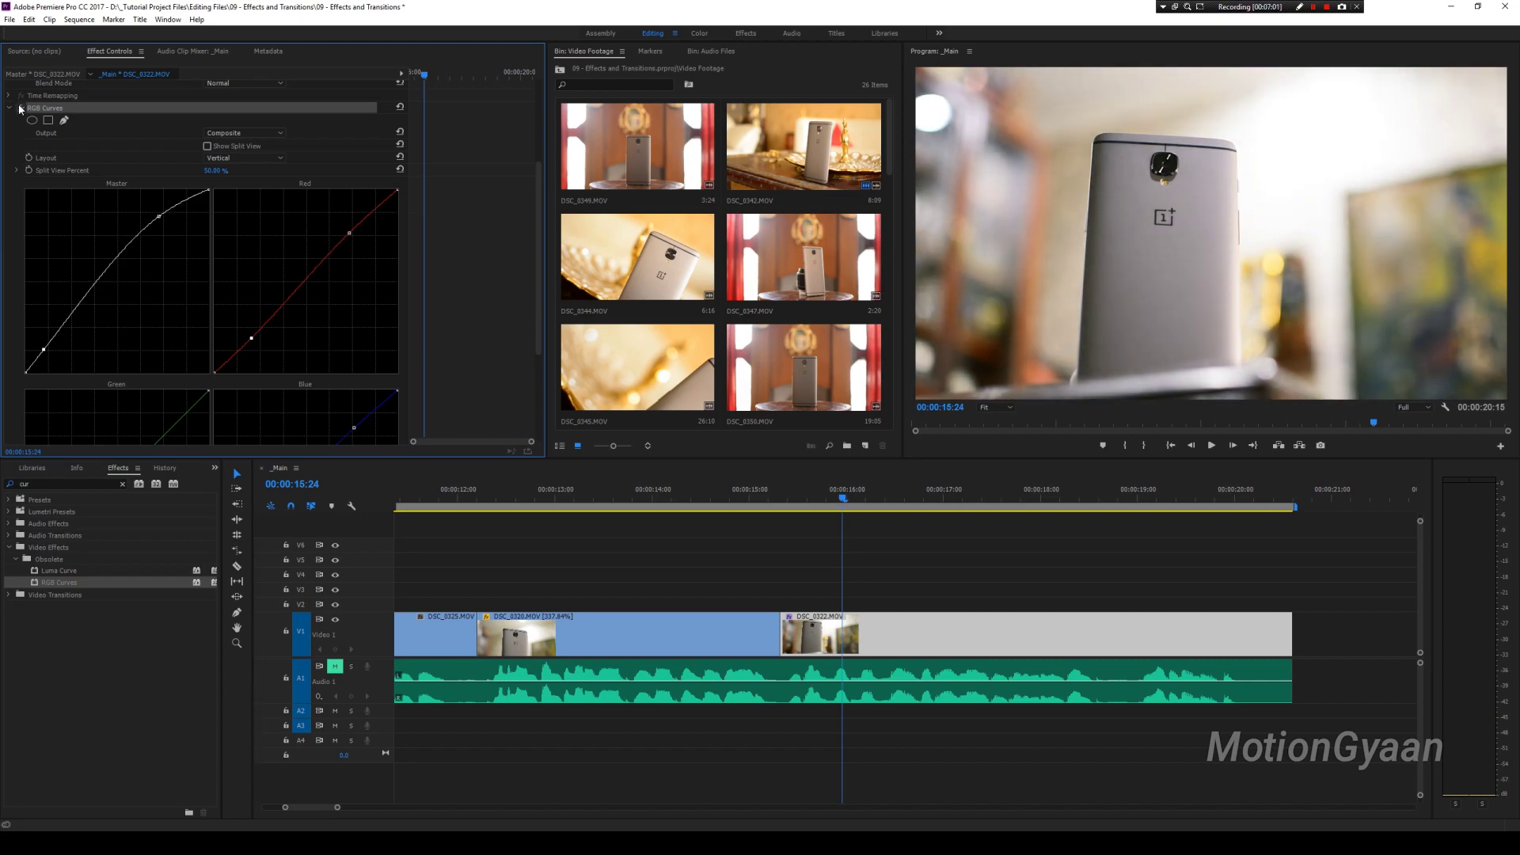